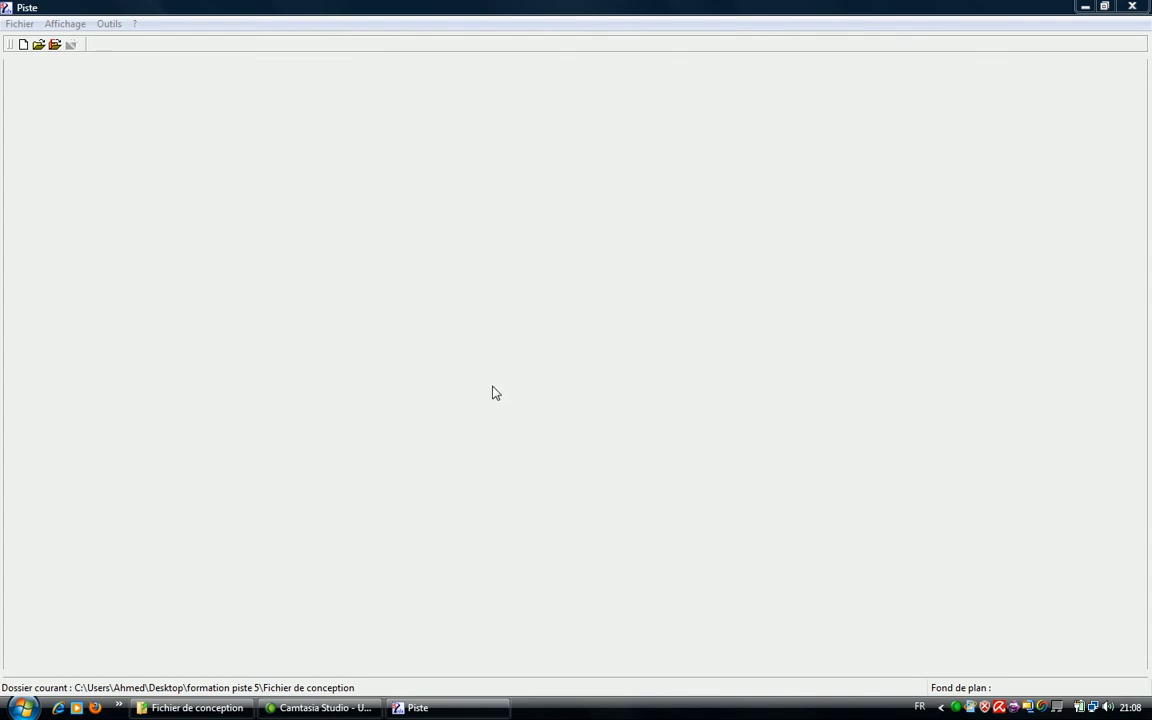
- Open the history file axe.Hap from the Fichier de conception folder, skim its command list and maximize its window
left_click(200, 707)
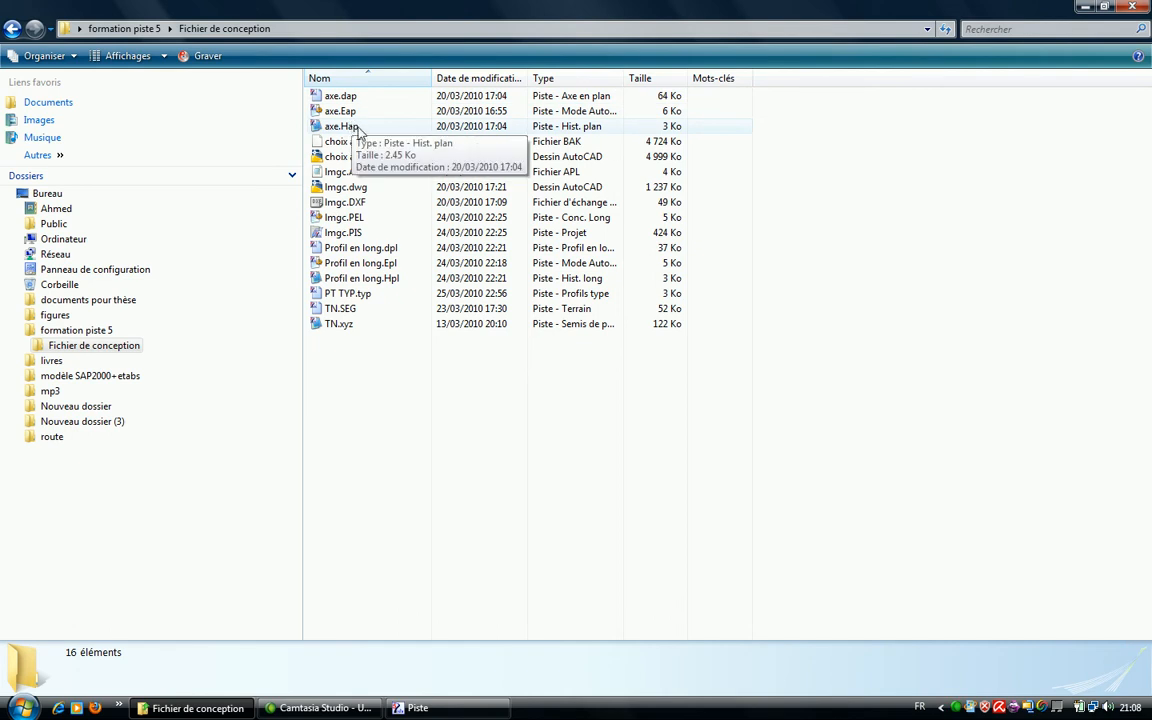
double_click(340, 126)
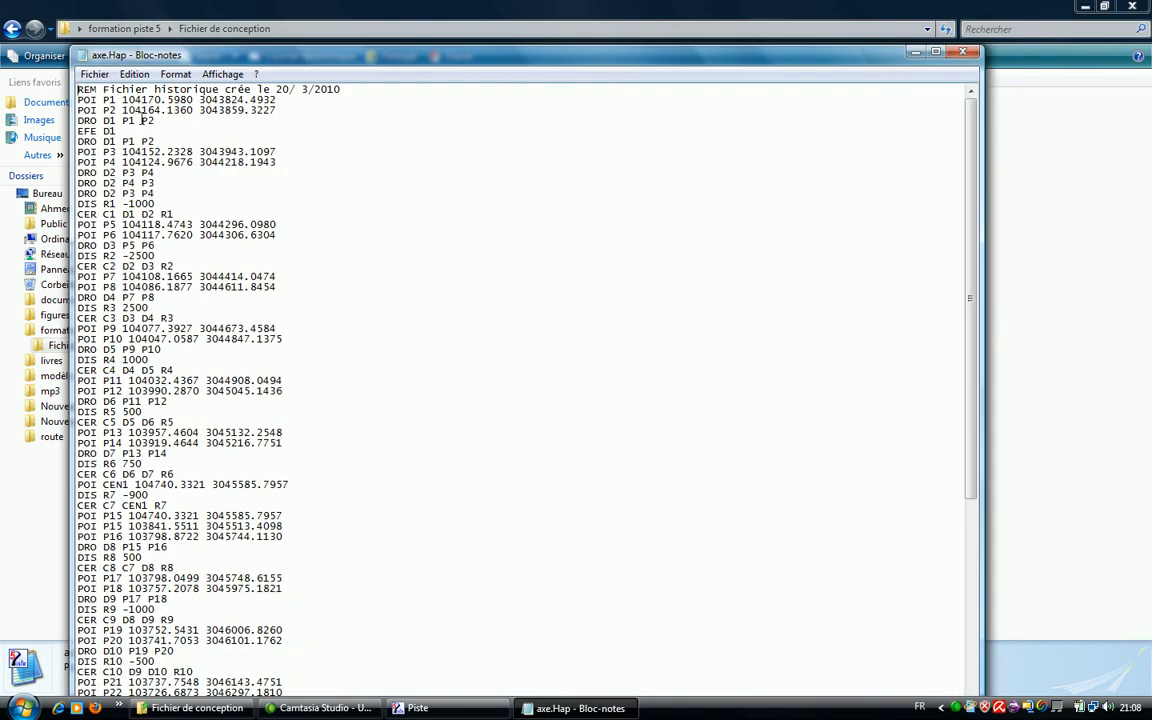
left_click(330, 165)
scroll(330, 165, "down", 13)
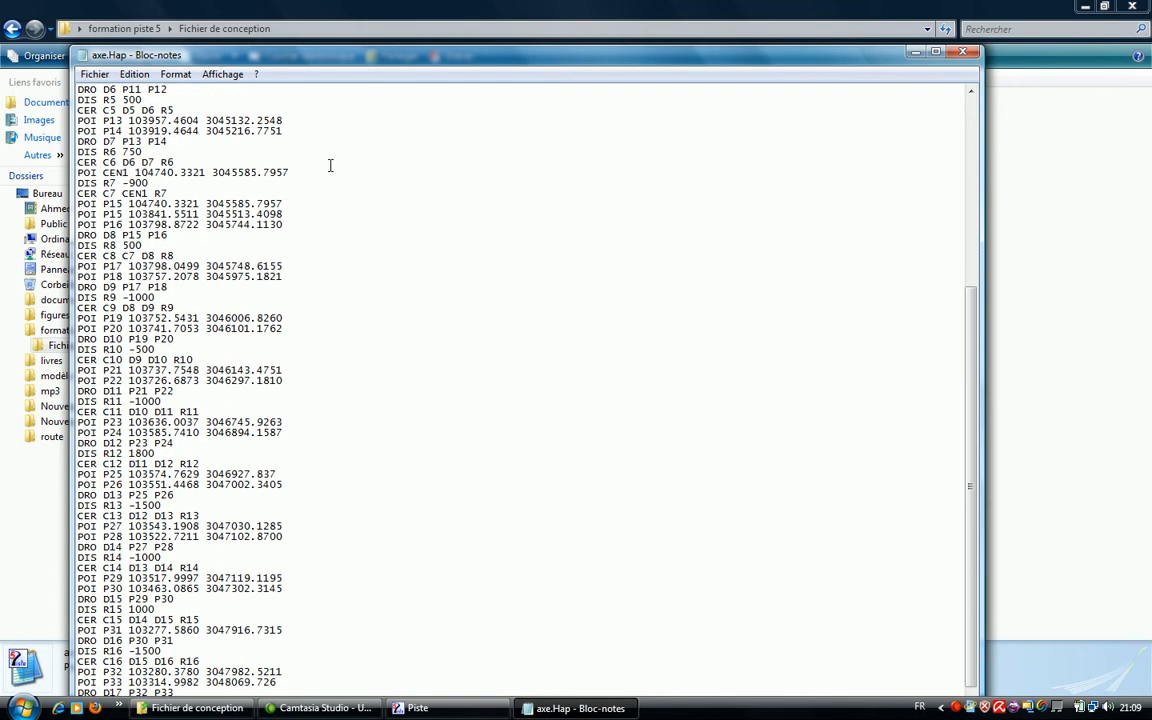
scroll(330, 165, "up", 5)
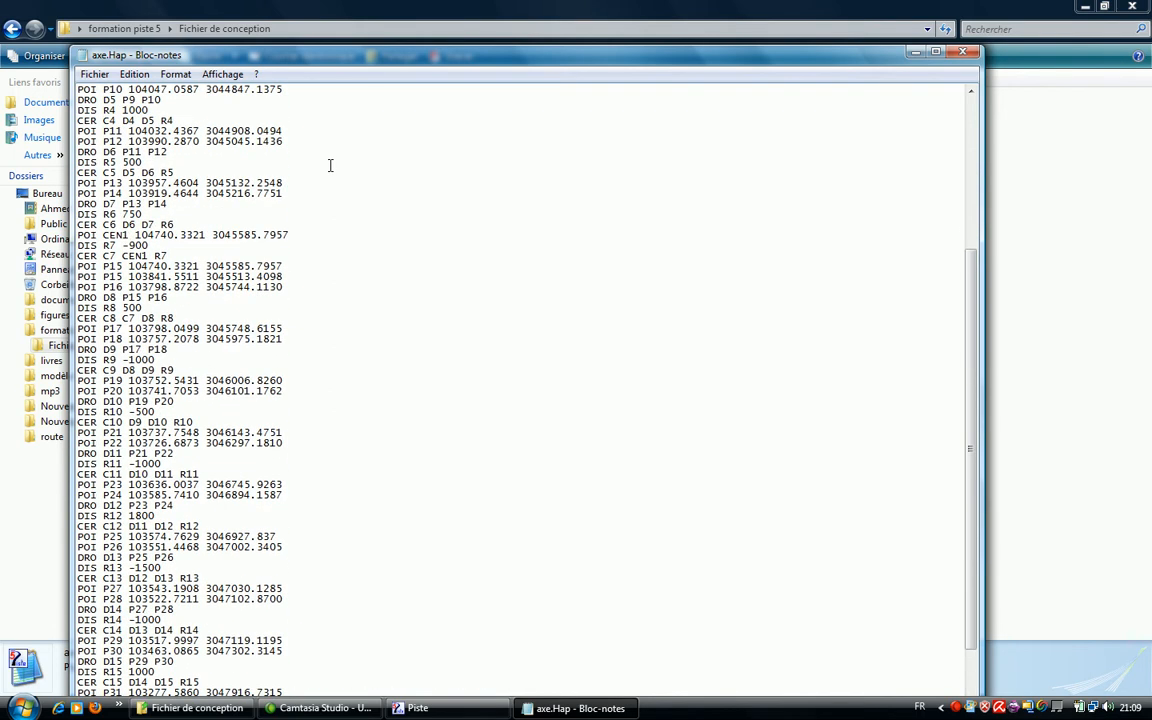
double_click(492, 57)
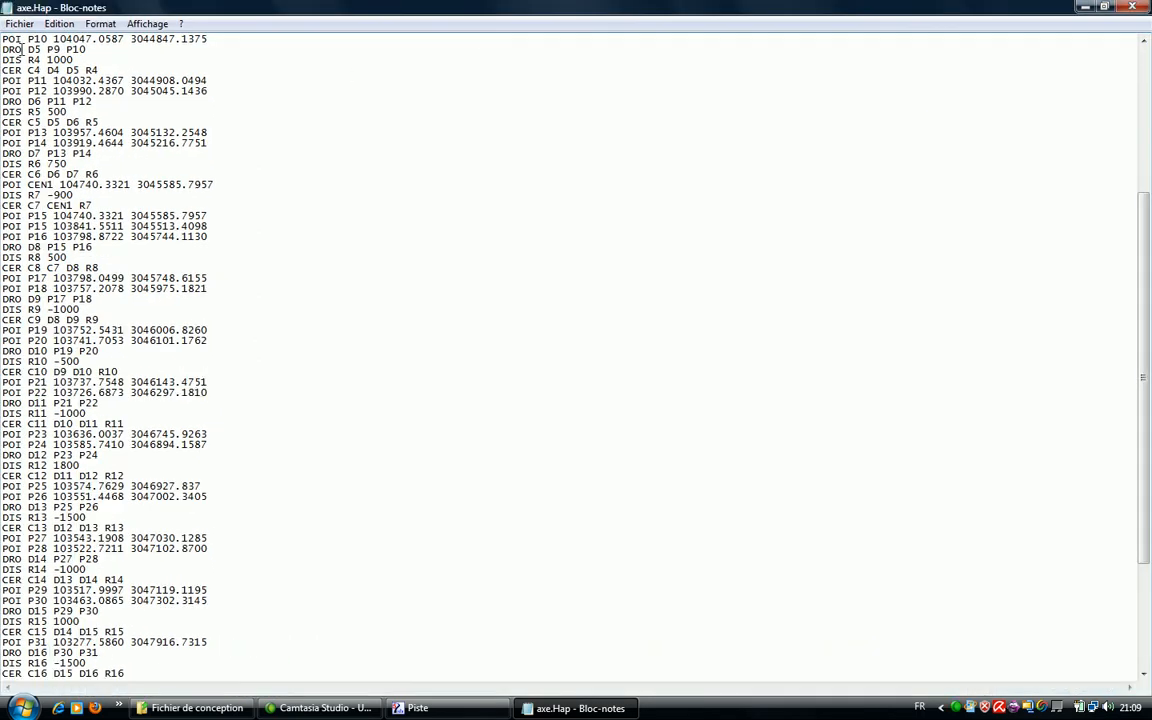
- Examine the DRO, DIS, CER, AXE, ZON and FIN command lines in axe.Hap, and close the file
mouse_move(2, 49)
left_mouse_down()
mouse_move(21, 49)
mouse_move(2, 70)
left_mouse_up()
scroll(123, 289, "down", 6)
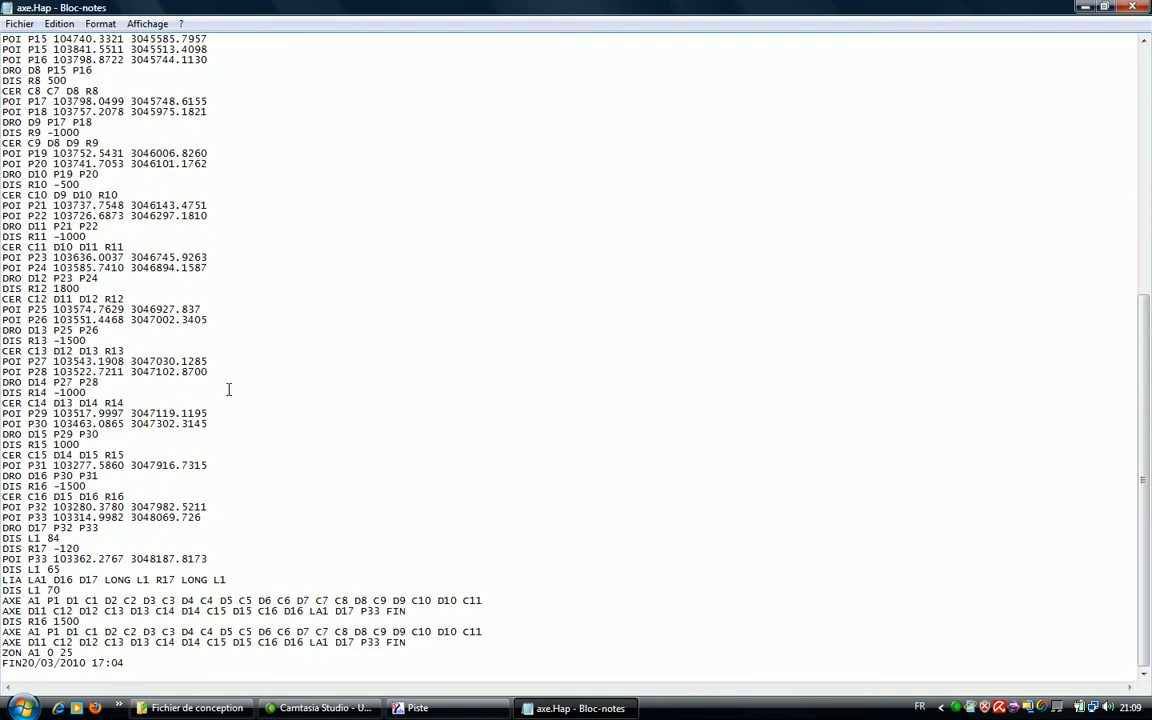
left_click_drag(22, 601, 2, 590)
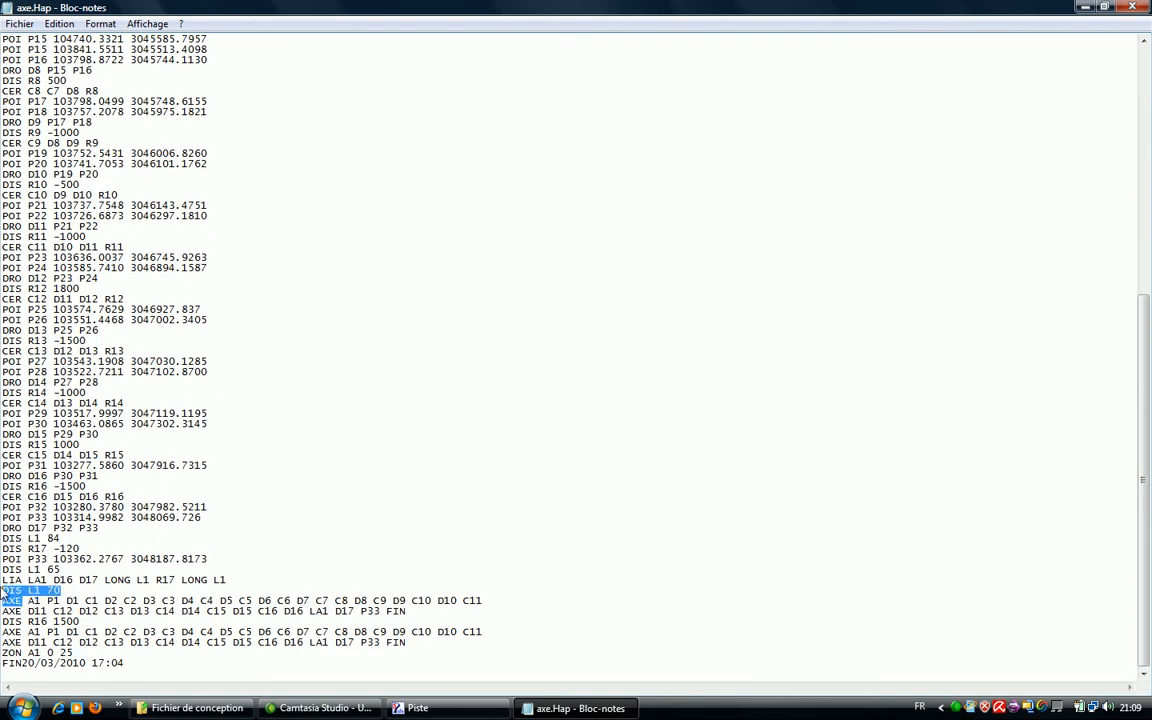
left_click_drag(74, 653, 3, 655)
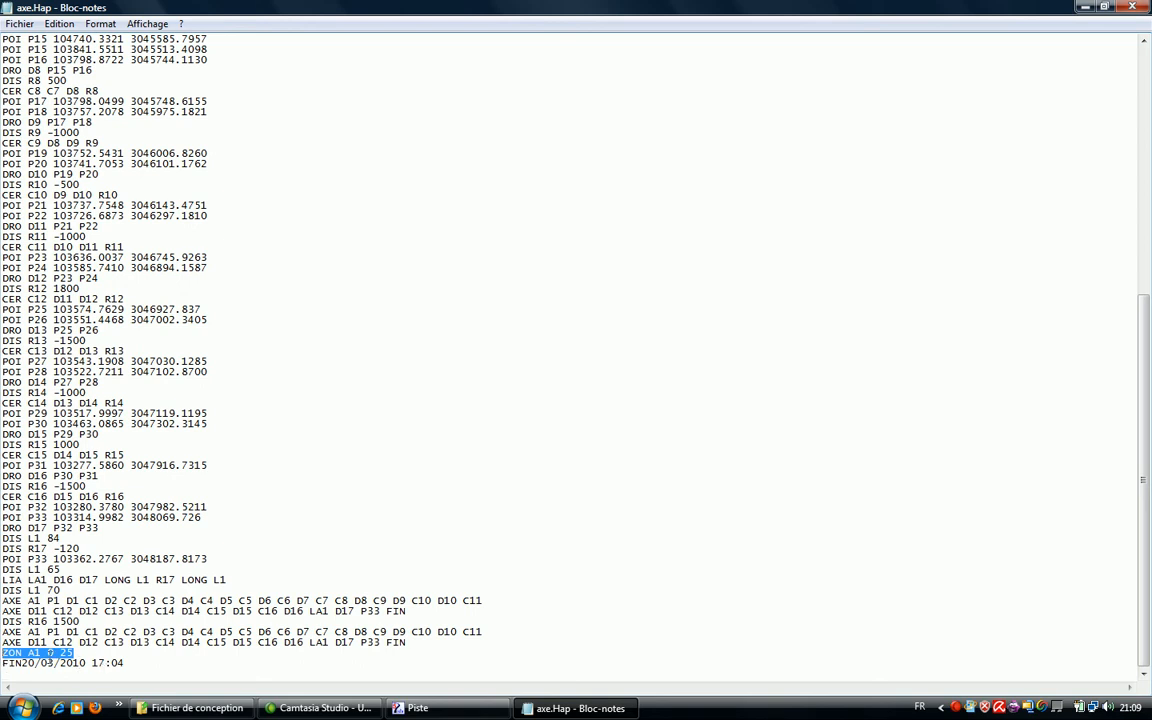
left_click_drag(123, 663, 2, 664)
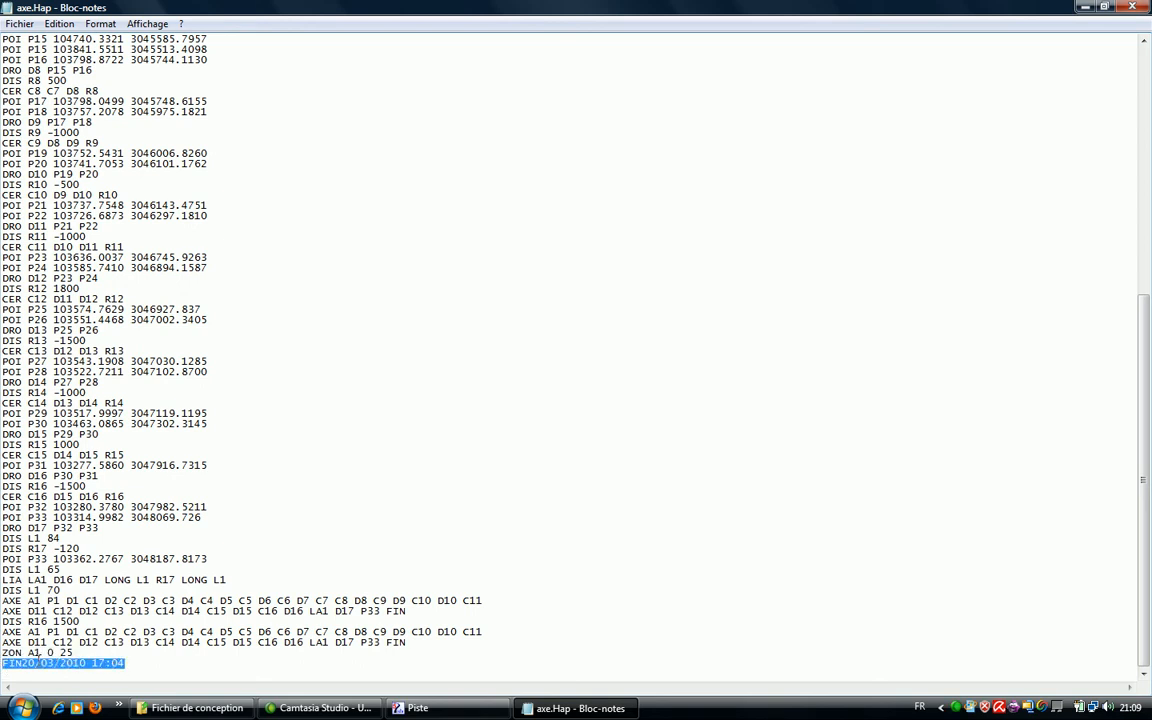
scroll(361, 361, "up", 9)
scroll(361, 361, "up", 5)
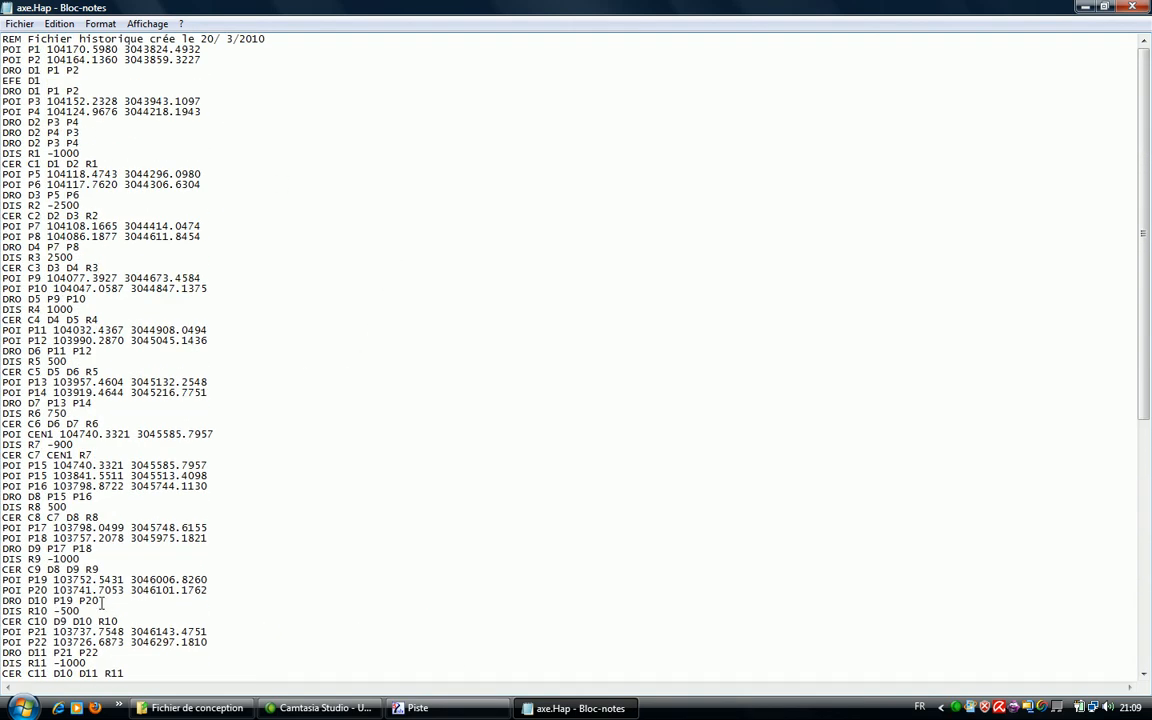
left_click(1133, 9)
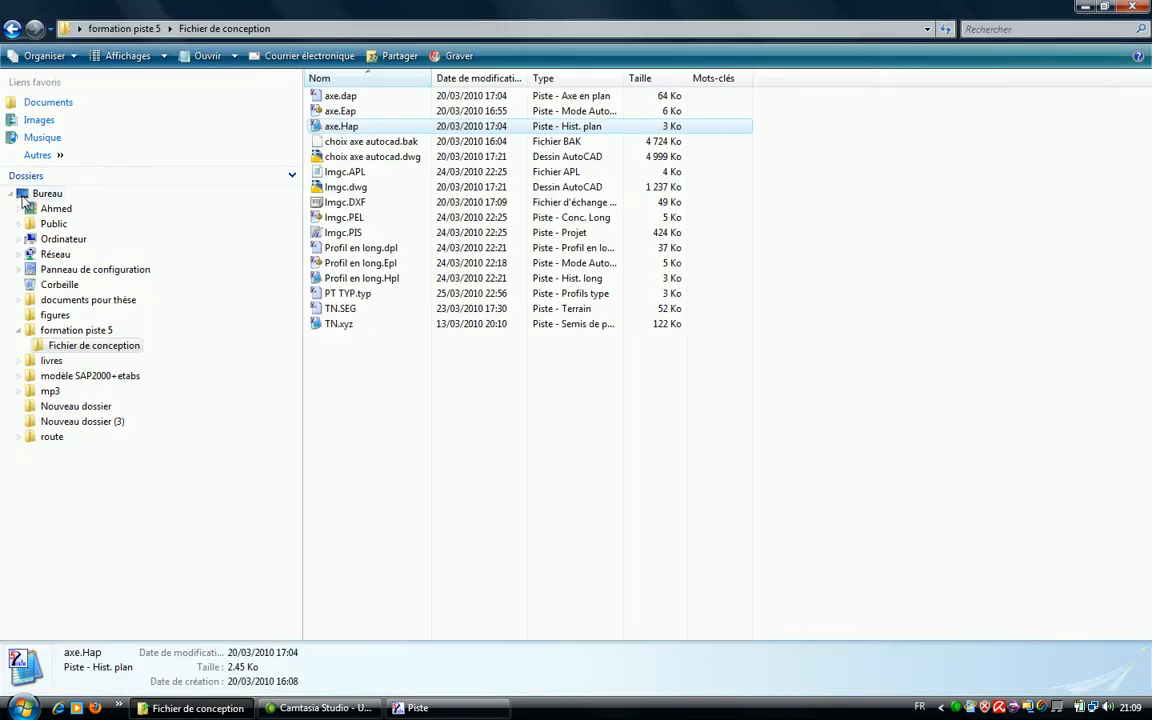
- Switch to Piste and open the plan axis file axe.dap
left_click(360, 112)
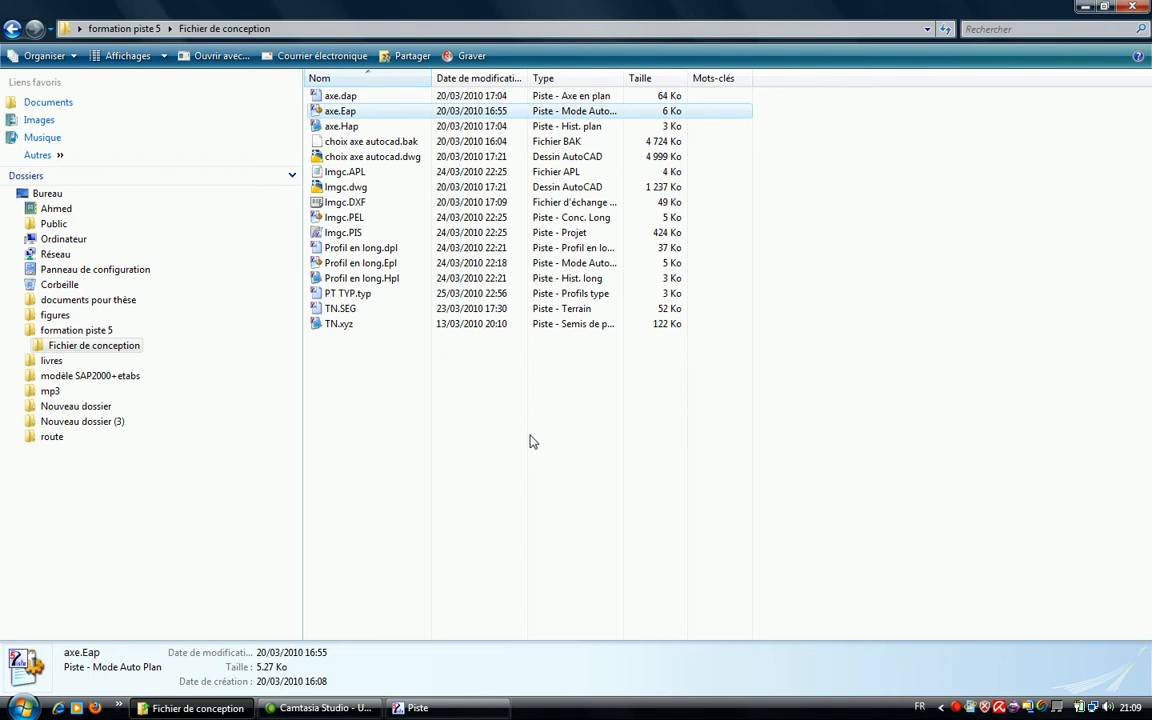
double_click(340, 96)
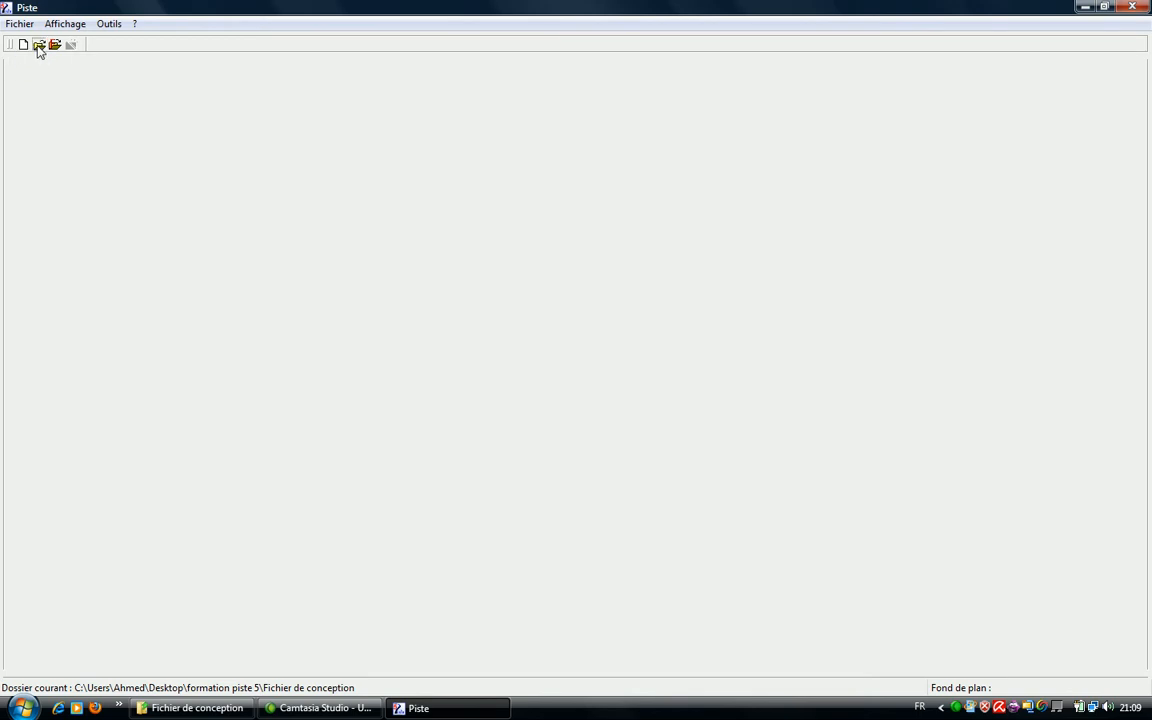
left_click(38, 45)
double_click(186, 140)
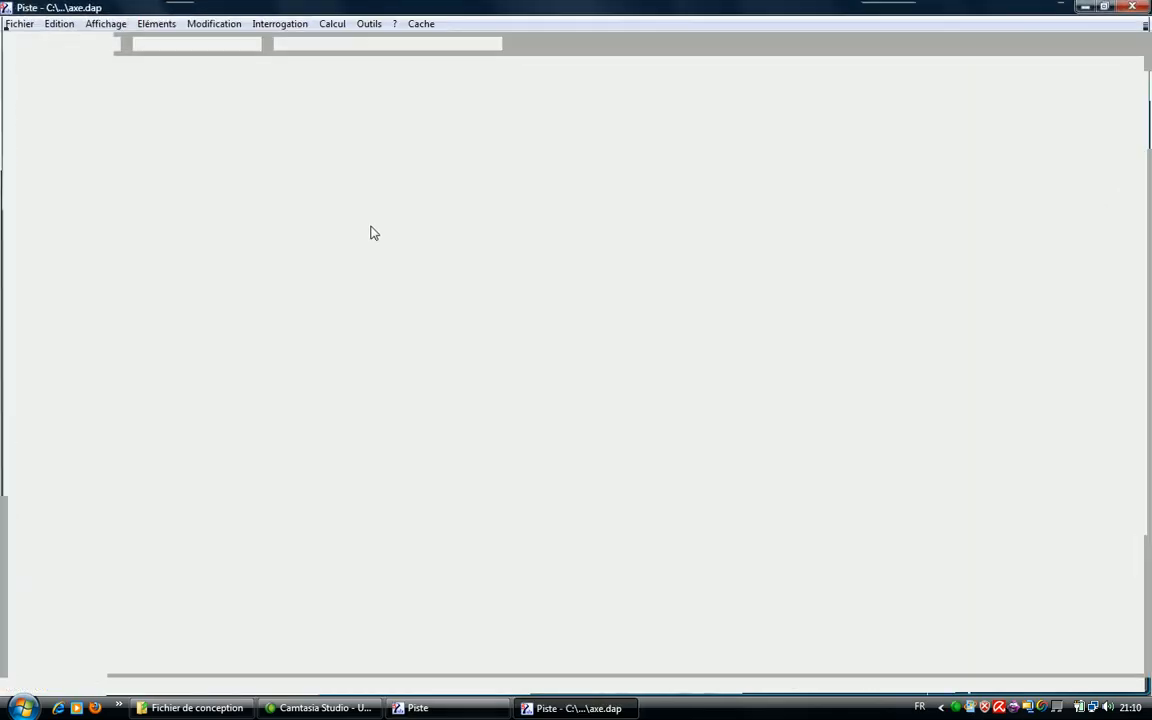
- Redefine point P1 at the start of the axis with coordinates 104172.598 and 3043824.4932
right_click(431, 216)
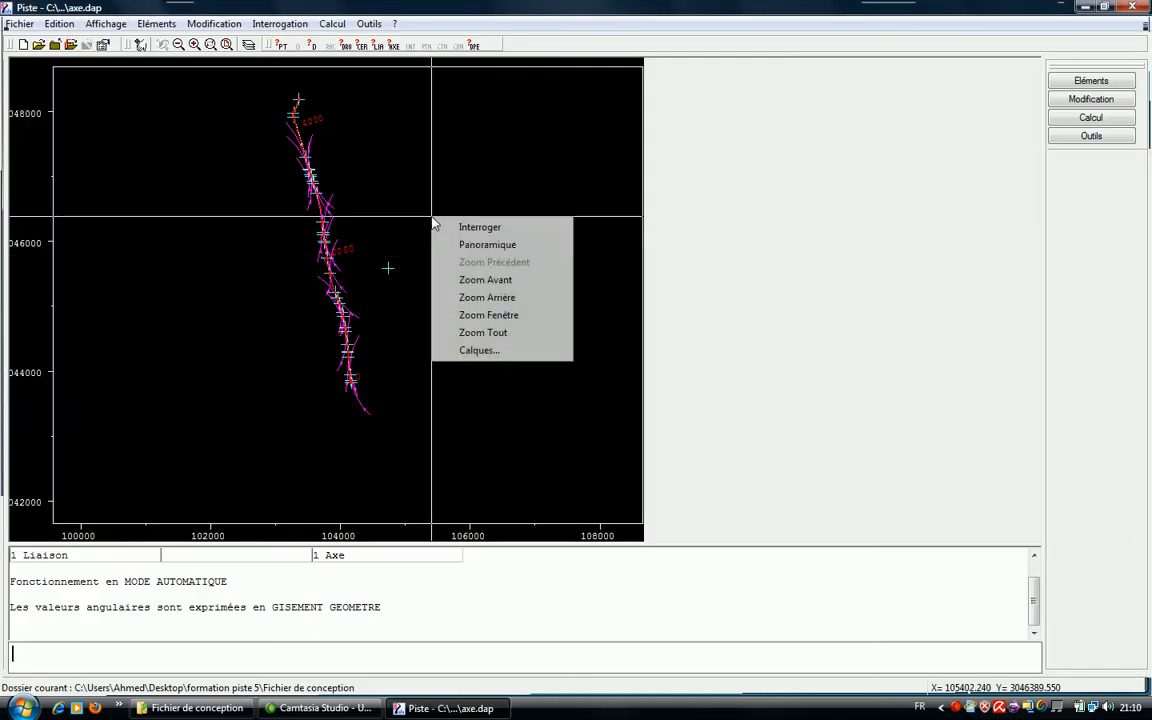
left_click(472, 320)
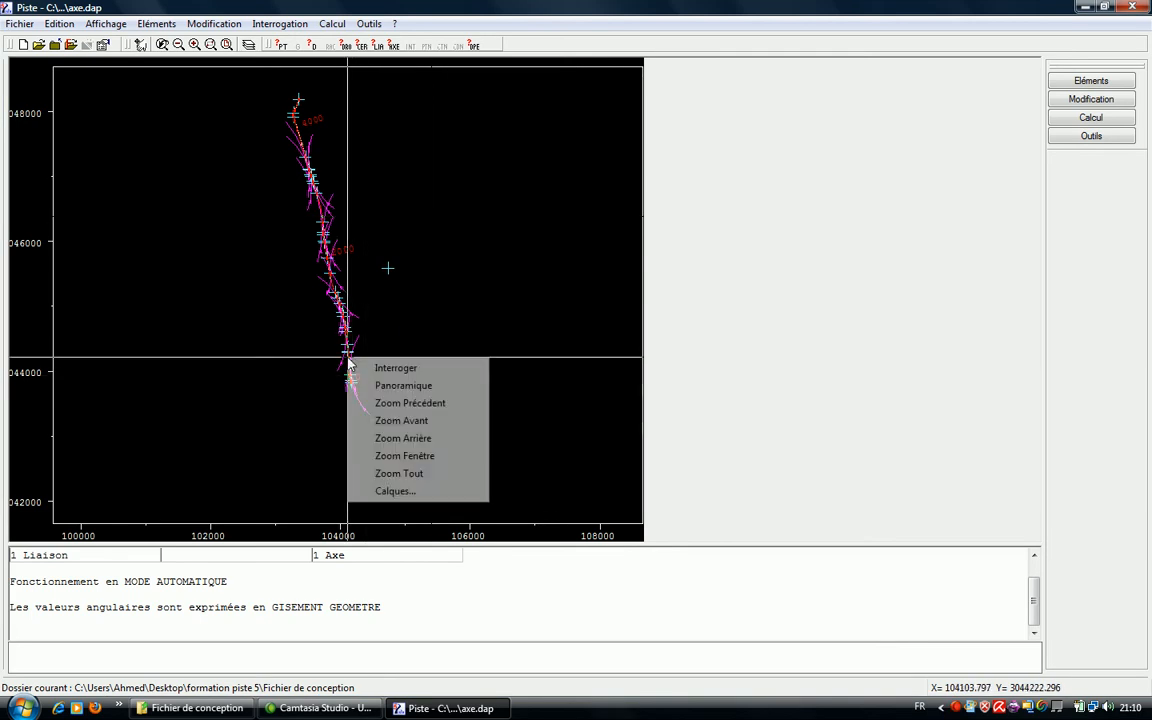
left_click(411, 456)
left_click_drag(376, 397, 315, 350)
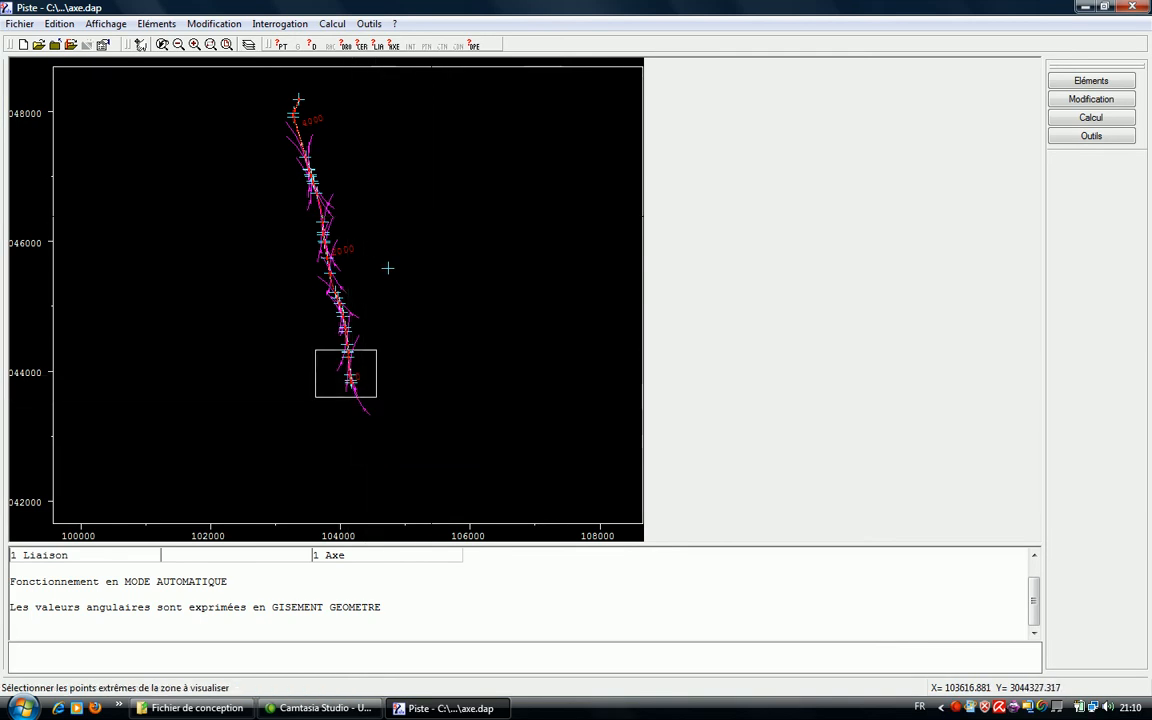
left_click(1091, 81)
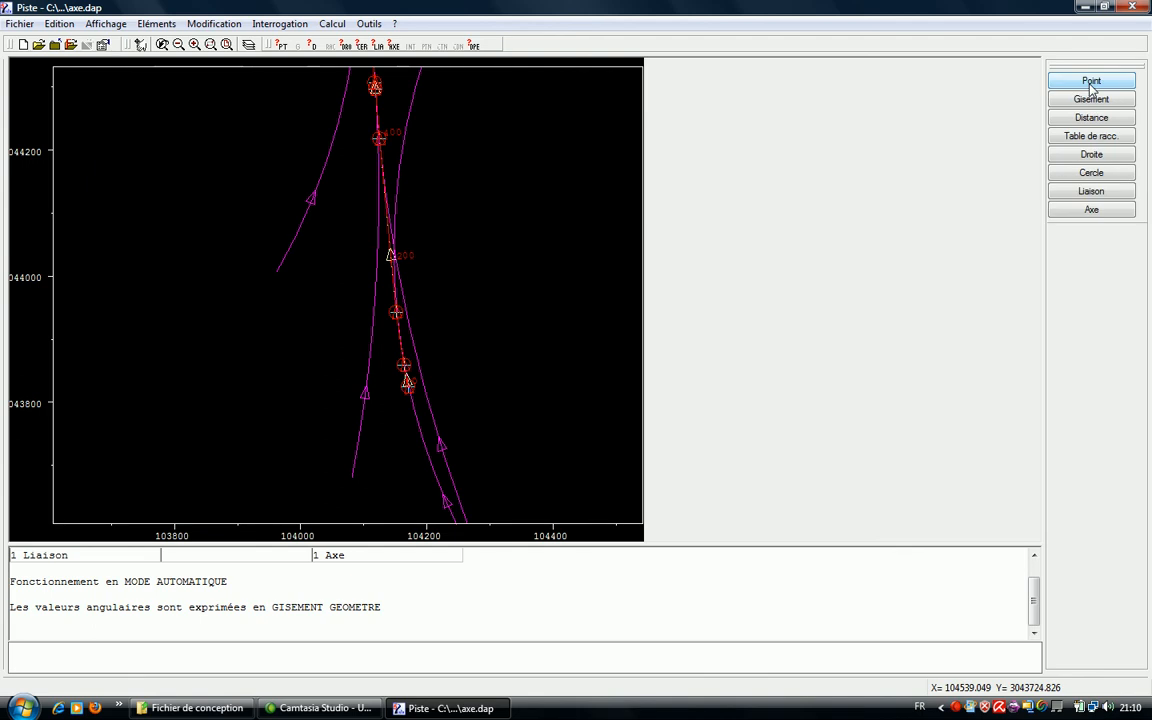
left_click(1091, 81)
left_click(1090, 103)
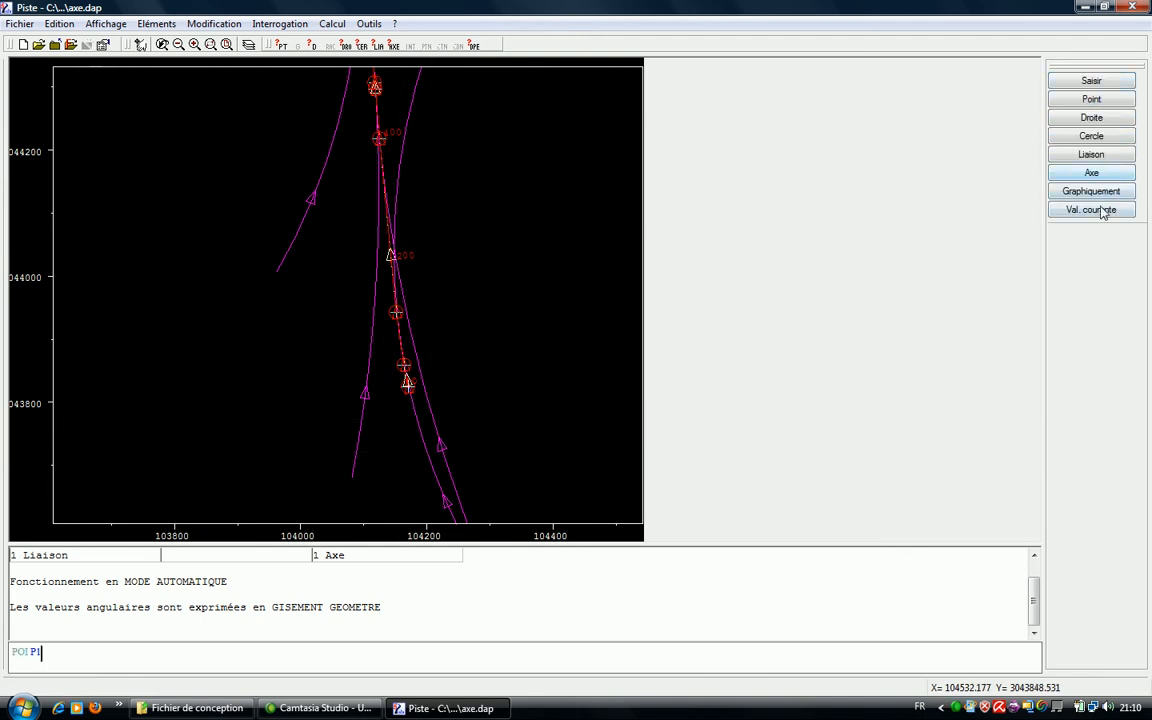
left_click(1091, 210)
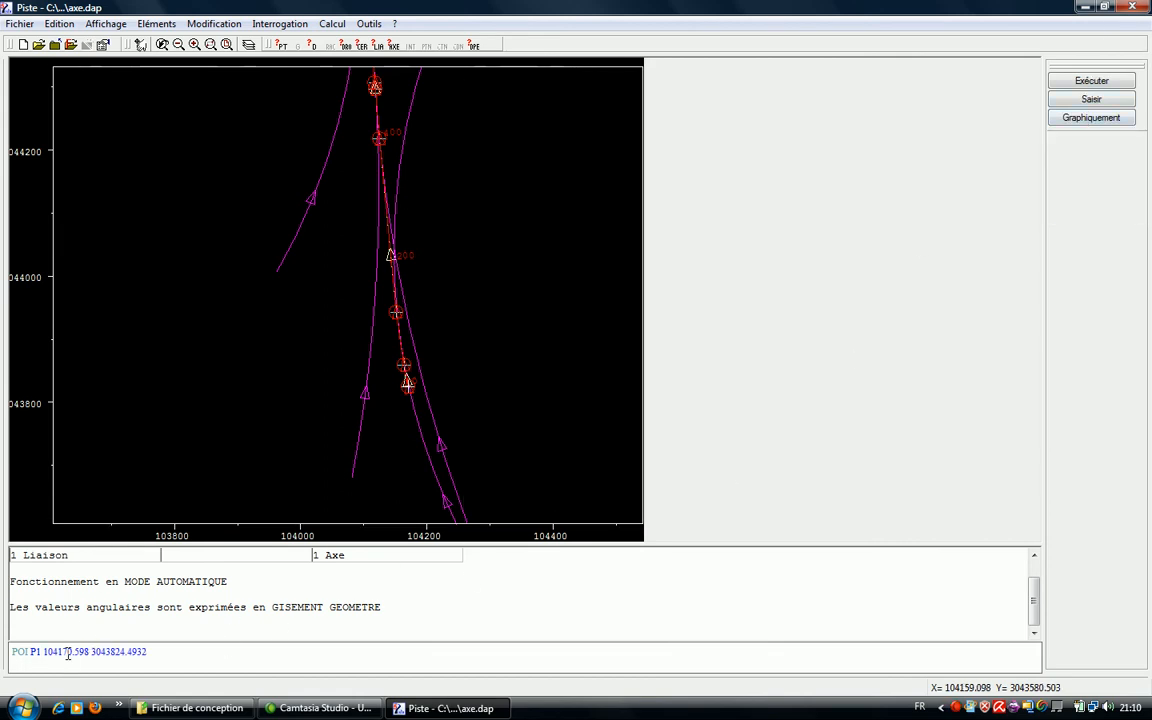
key("BackSpace")
type("2")
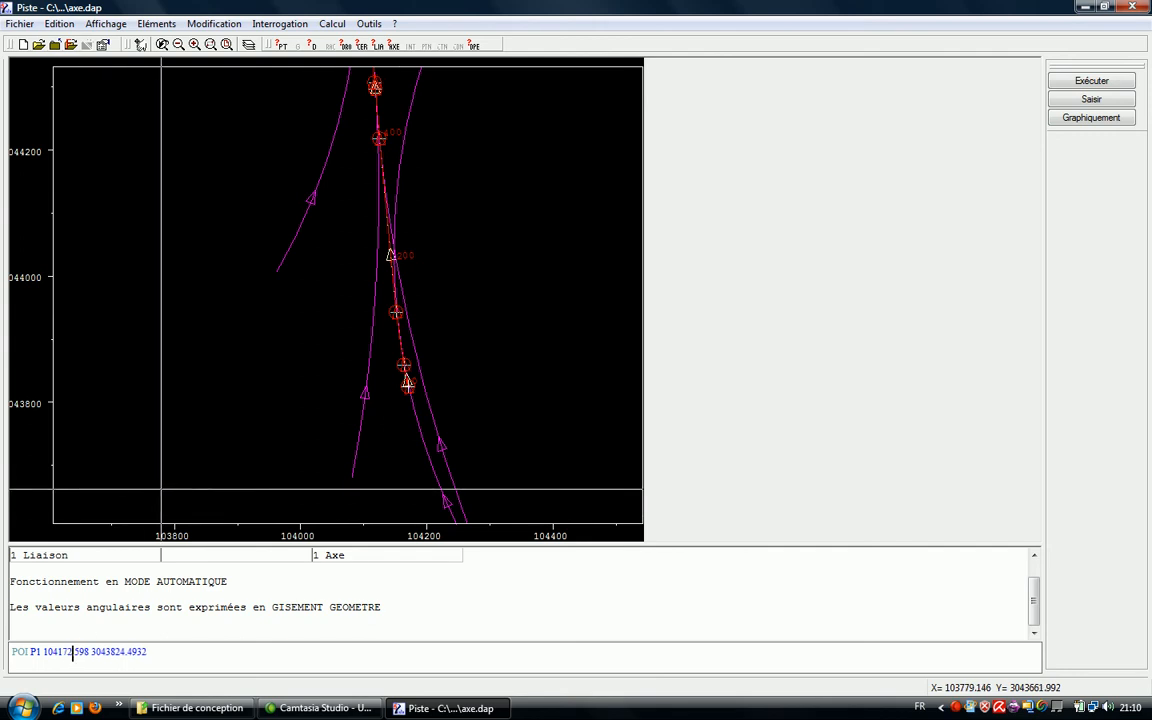
right_click(514, 424)
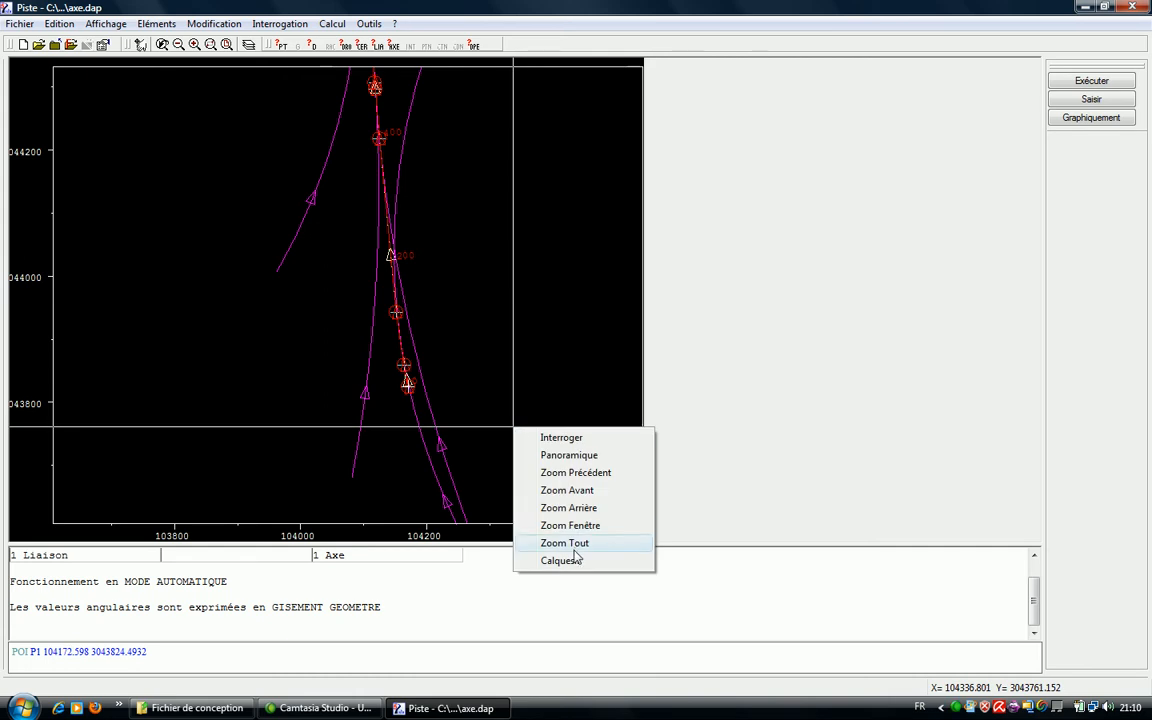
left_click(566, 525)
left_click_drag(460, 475, 352, 229)
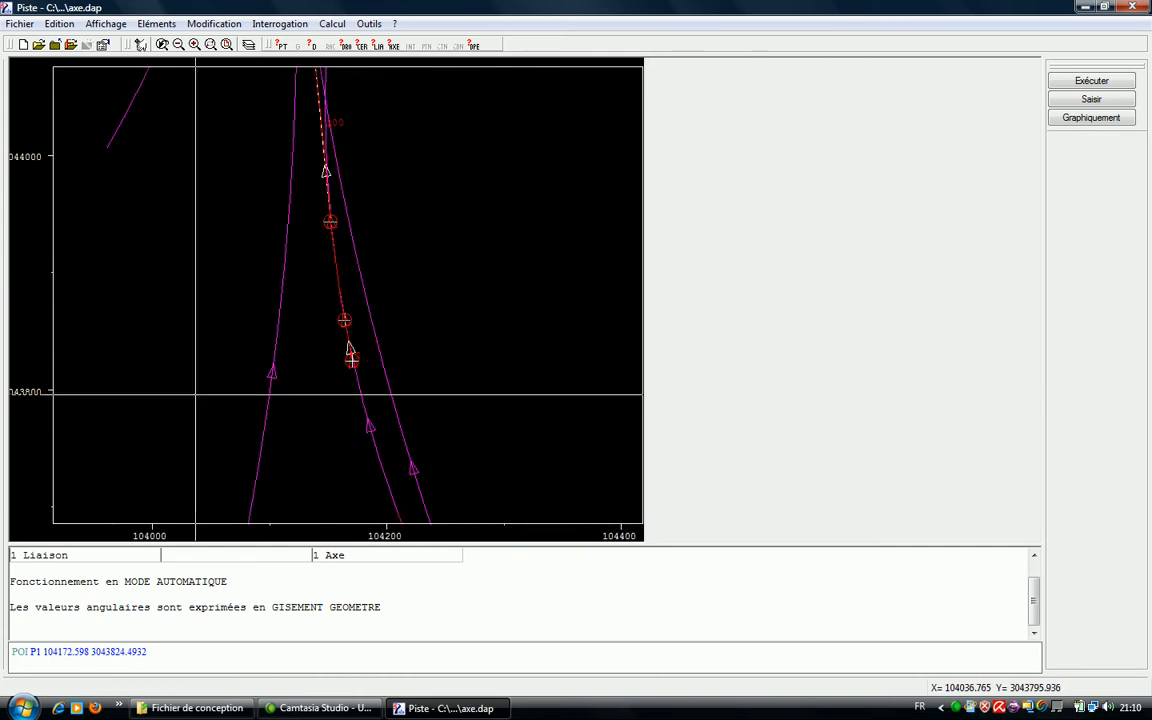
key("Return")
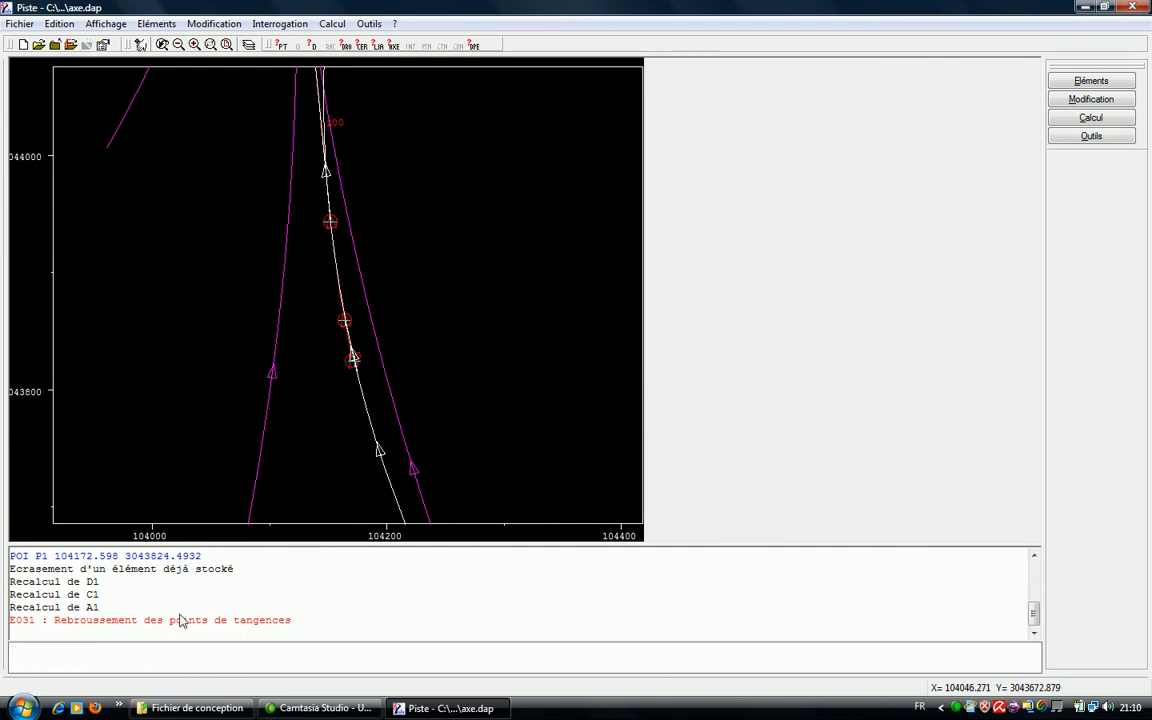
- Reuse the previous POI P1 command to redefine the point with X coordinate 104168.598, keeping 3043824.4932 as Y
right_click(463, 265)
left_click(540, 365)
left_click_drag(401, 383, 270, 252)
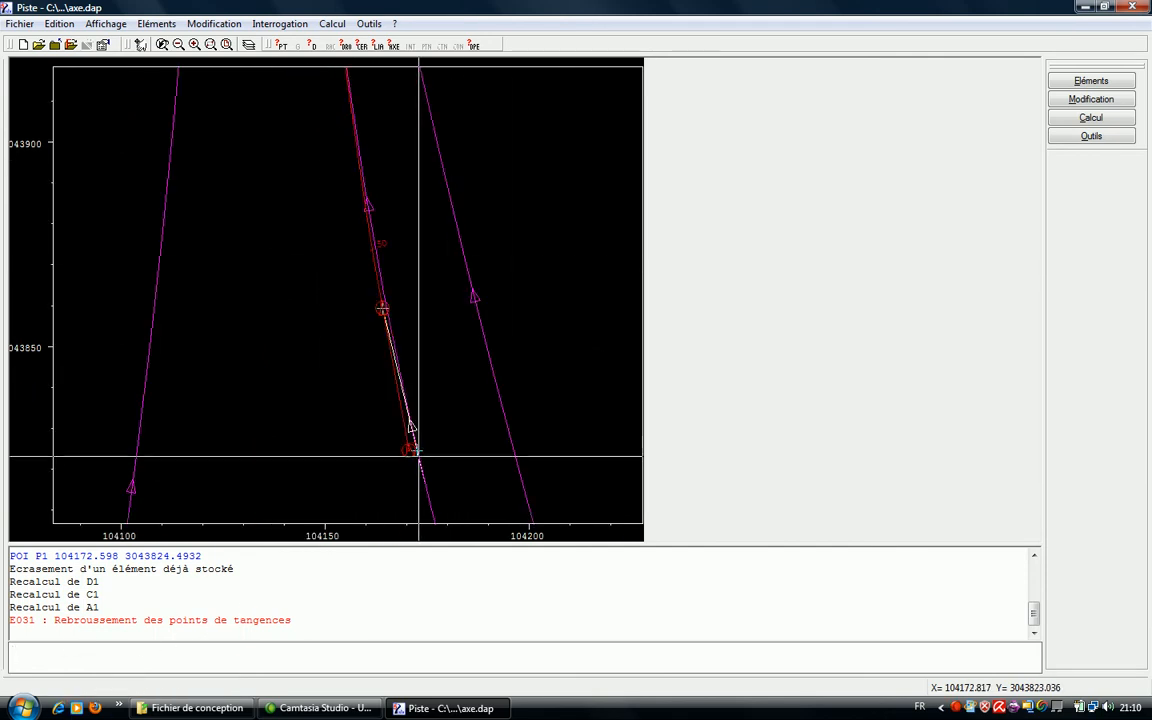
left_click(468, 643)
key("Up")
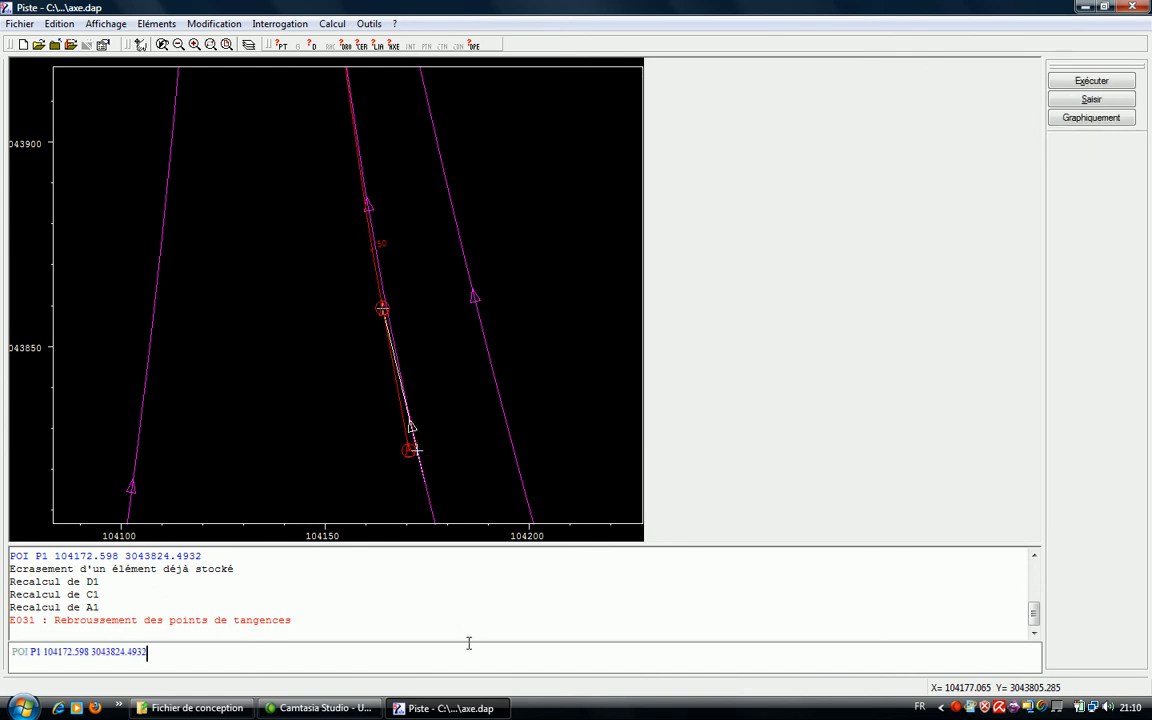
key("Left")
key("Left")
key("Left")
key("Left")
key("Left")
key("Left")
key("Left")
key("Left")
key("Left")
key("Left")
key("Left")
key("Left")
key("Left")
key("Left")
key("Left")
key("Left")
key("Left")
key("BackSpace")
key("BackSpace")
type("68")
key("Return")
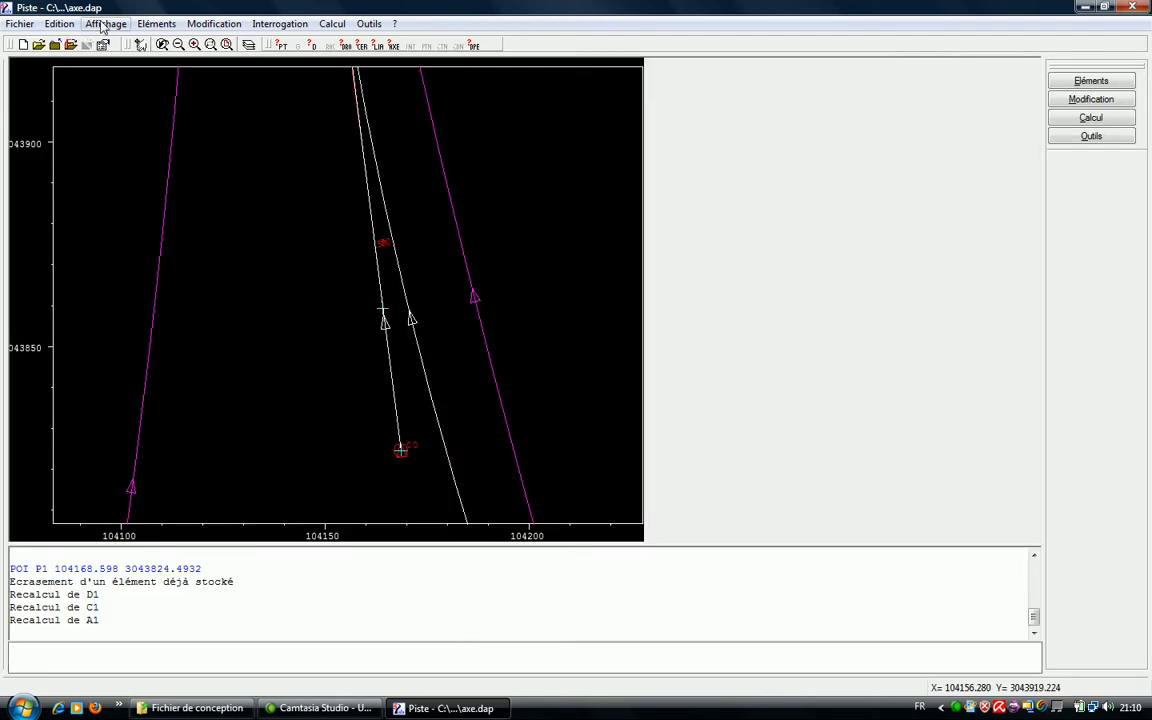
- Write the tabulation command TAB A1 PIS for axis A1 without executing it
left_click(177, 46)
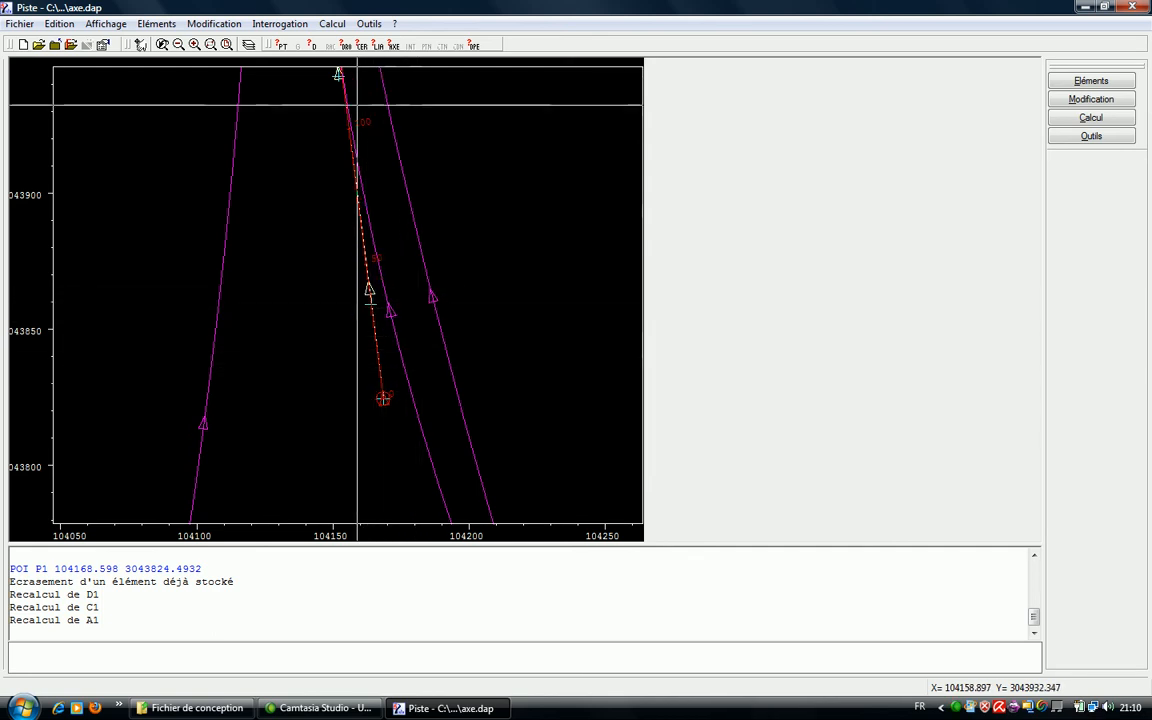
left_click(194, 47)
left_click(194, 47)
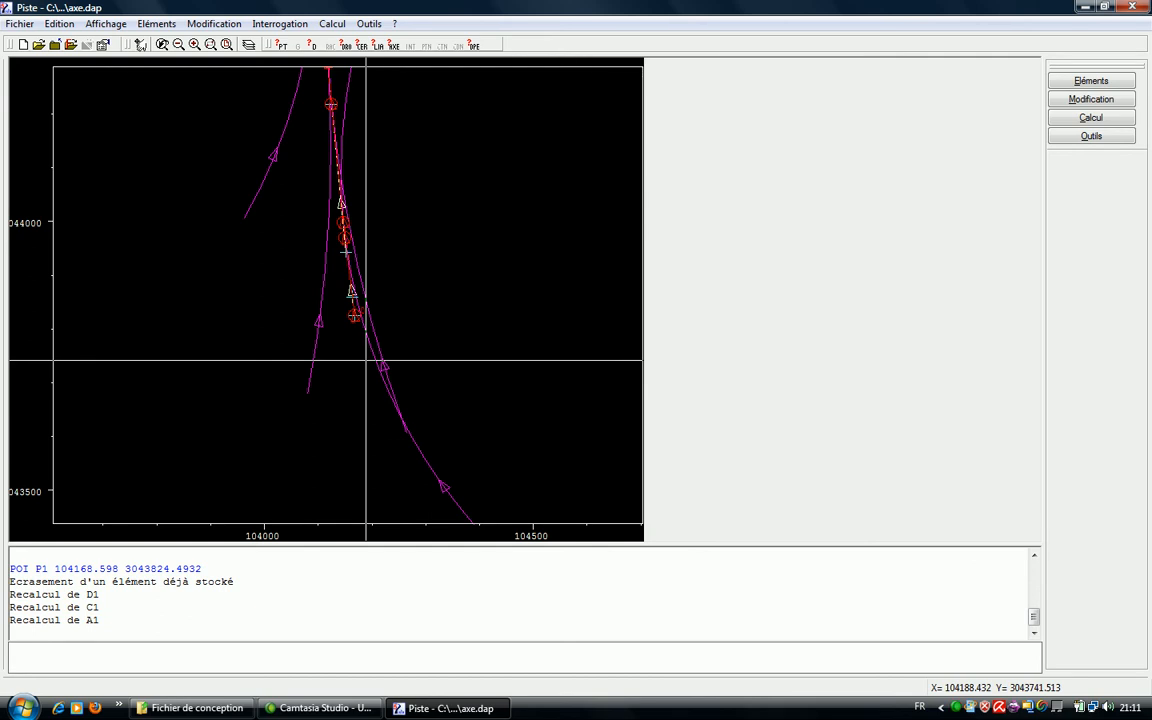
left_click(56, 661)
type("TAB ")
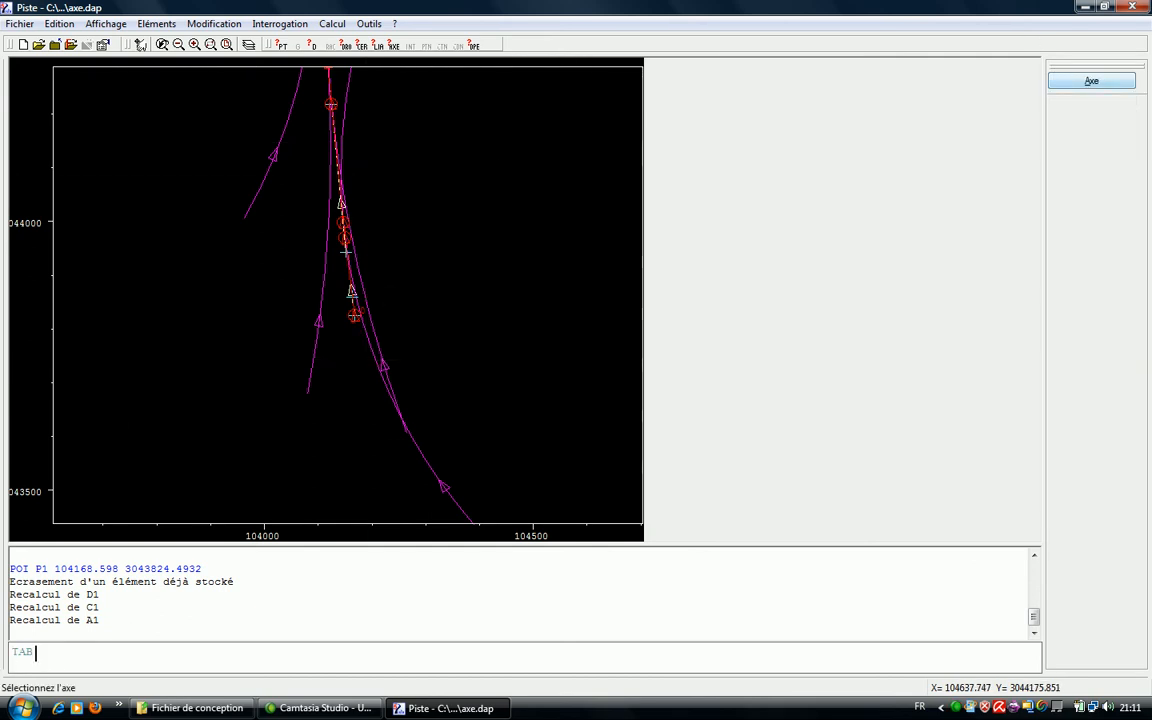
type("A1 PIS")
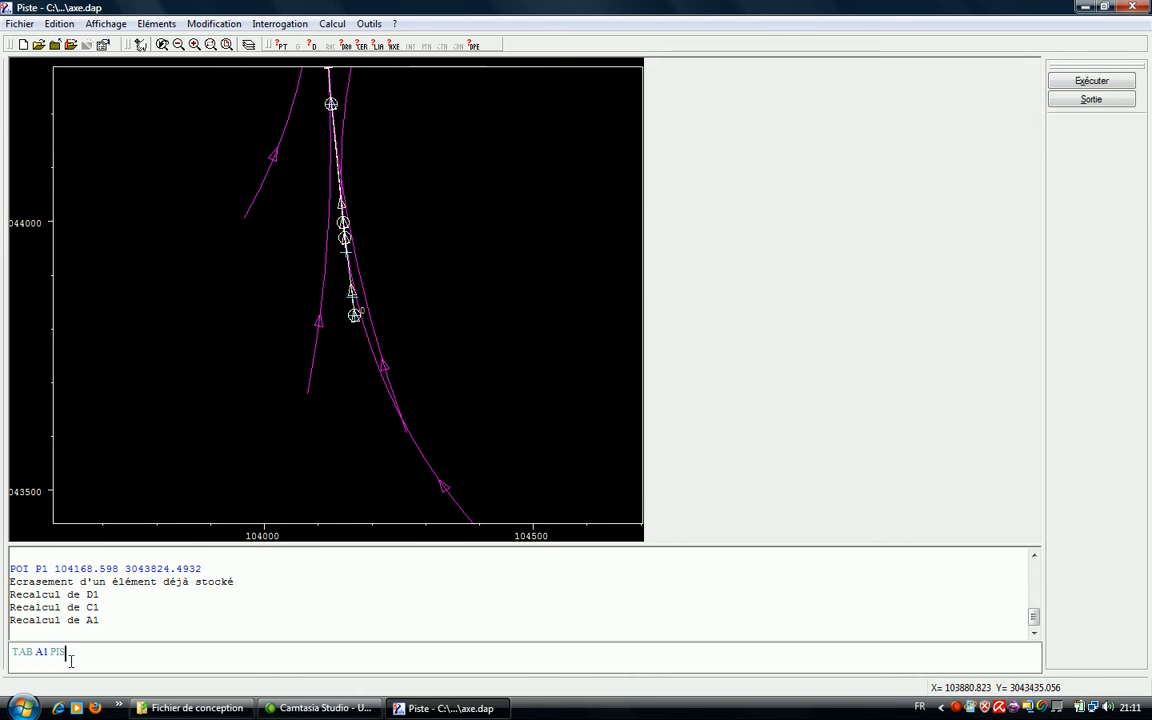
mouse_move(166, 708)
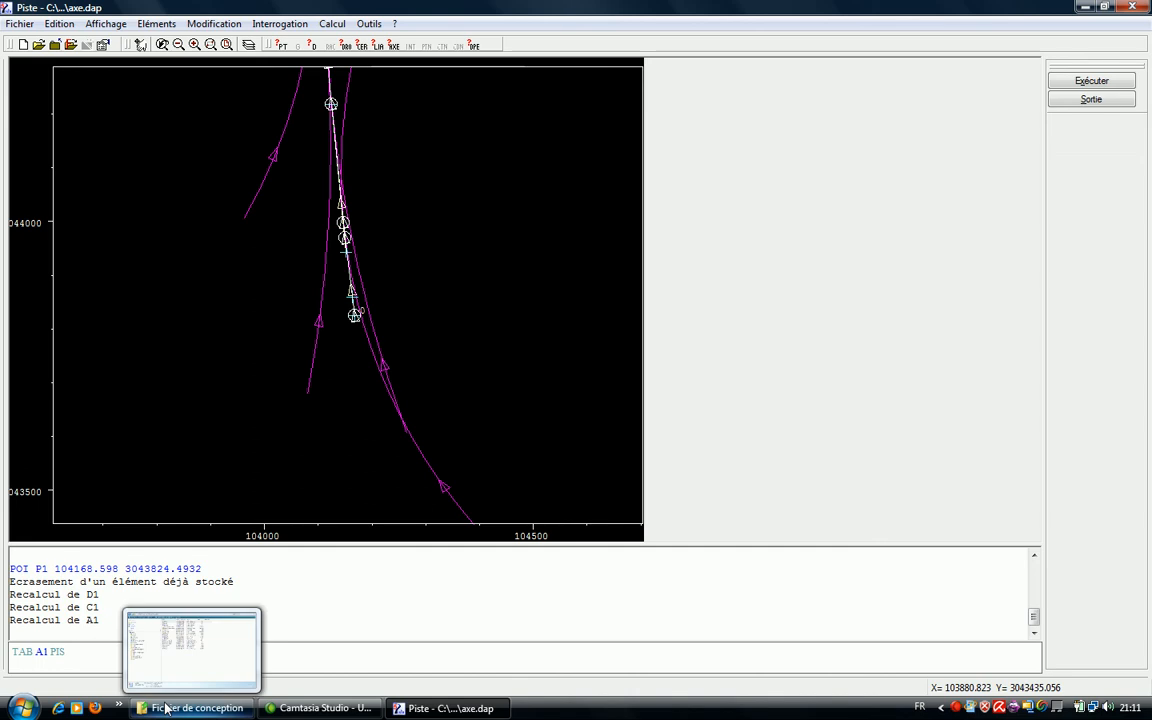
- Shorten the command to TAB A1, run it with the complete-project option, and cancel the project file selection
key("BackSpace")
key("BackSpace")
key("BackSpace")
key("BackSpace")
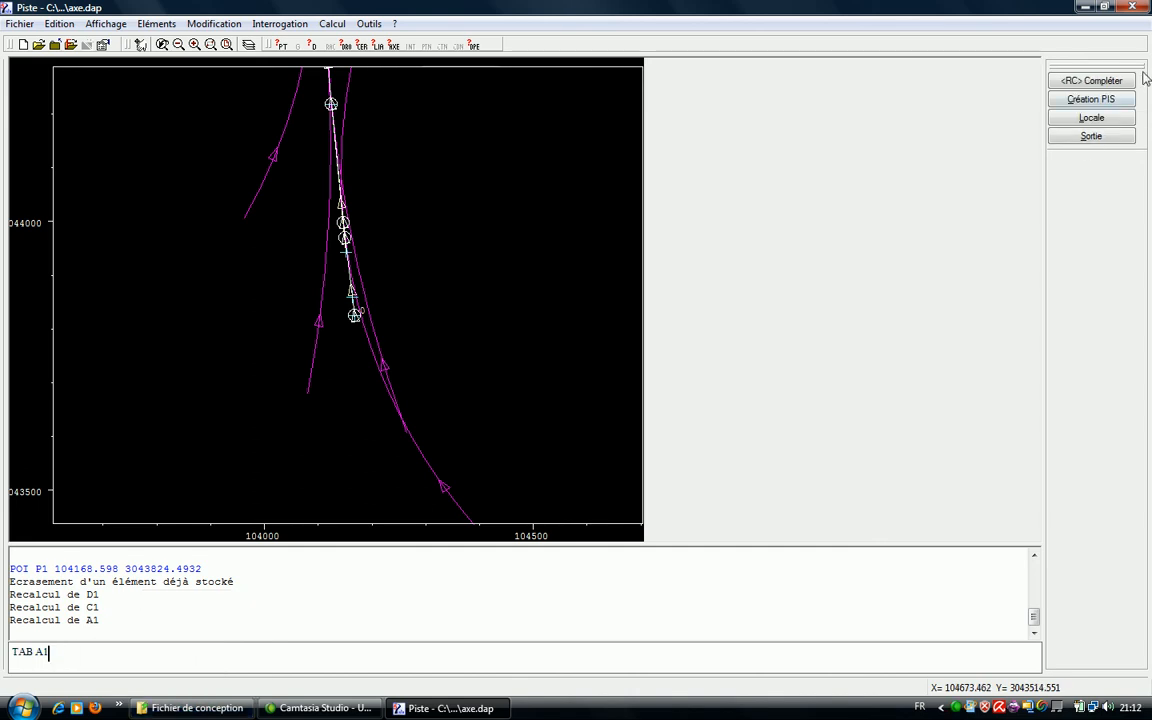
left_click(1103, 82)
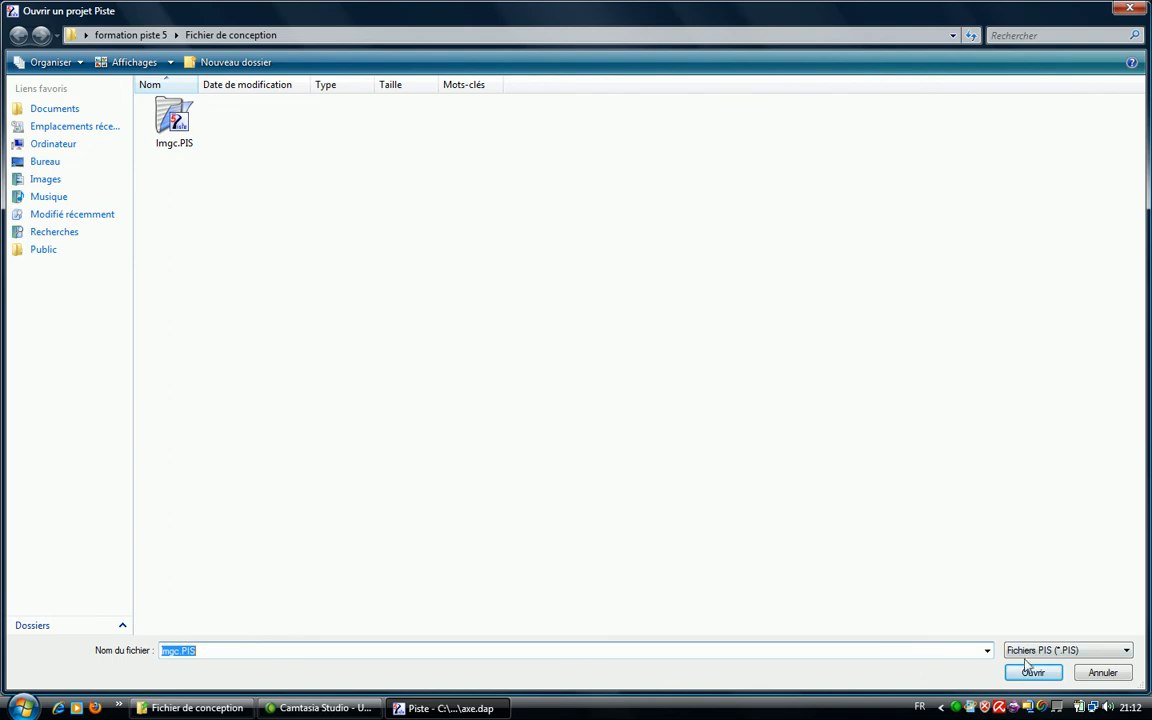
left_click(1103, 672)
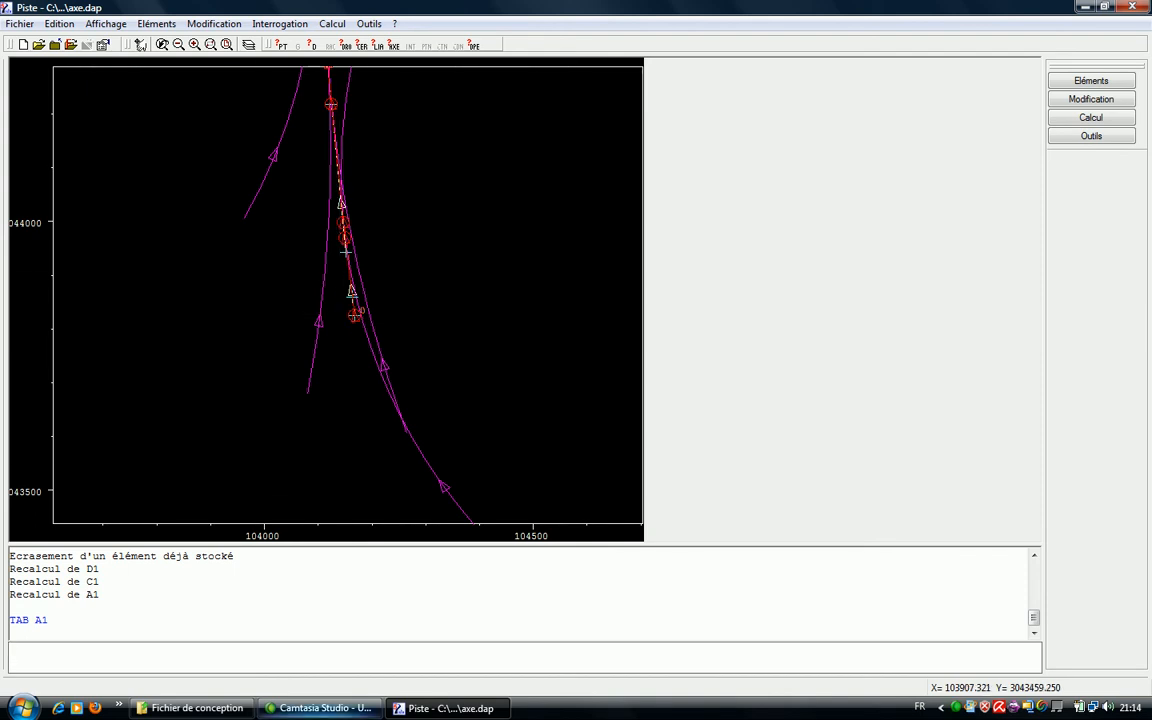
- Switch to the Fichier de conception folder and examine the file type of axe.Eap, returning to Piste when done
left_click(193, 708)
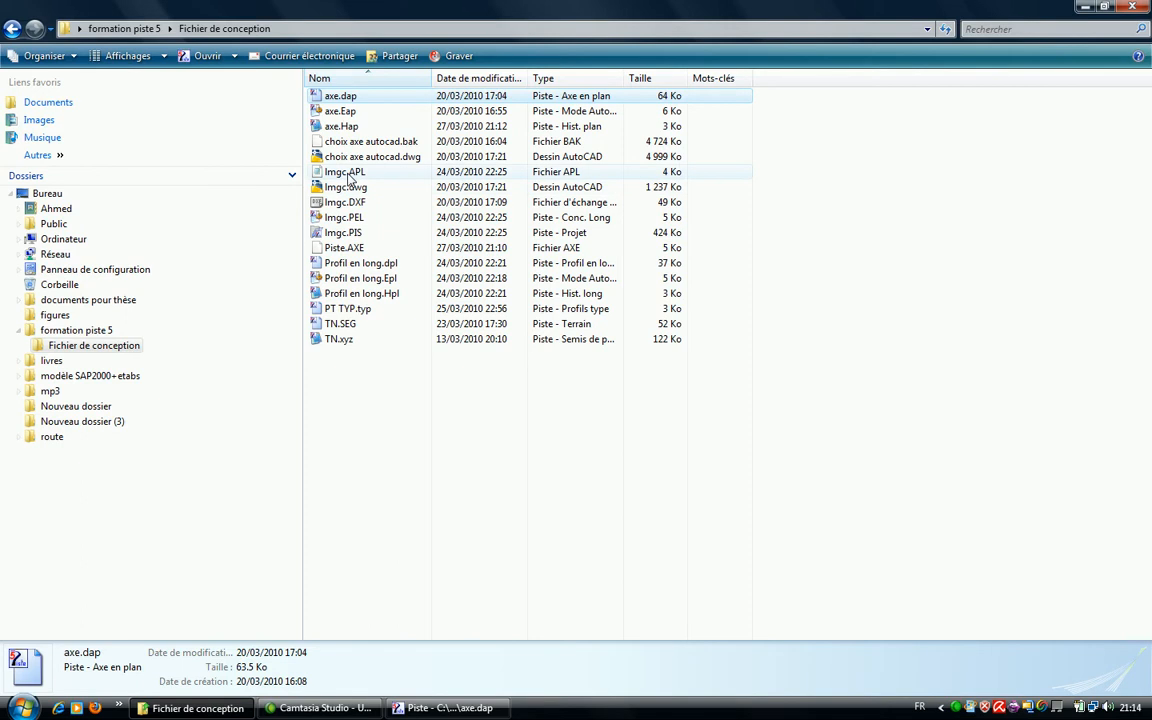
left_click(340, 112)
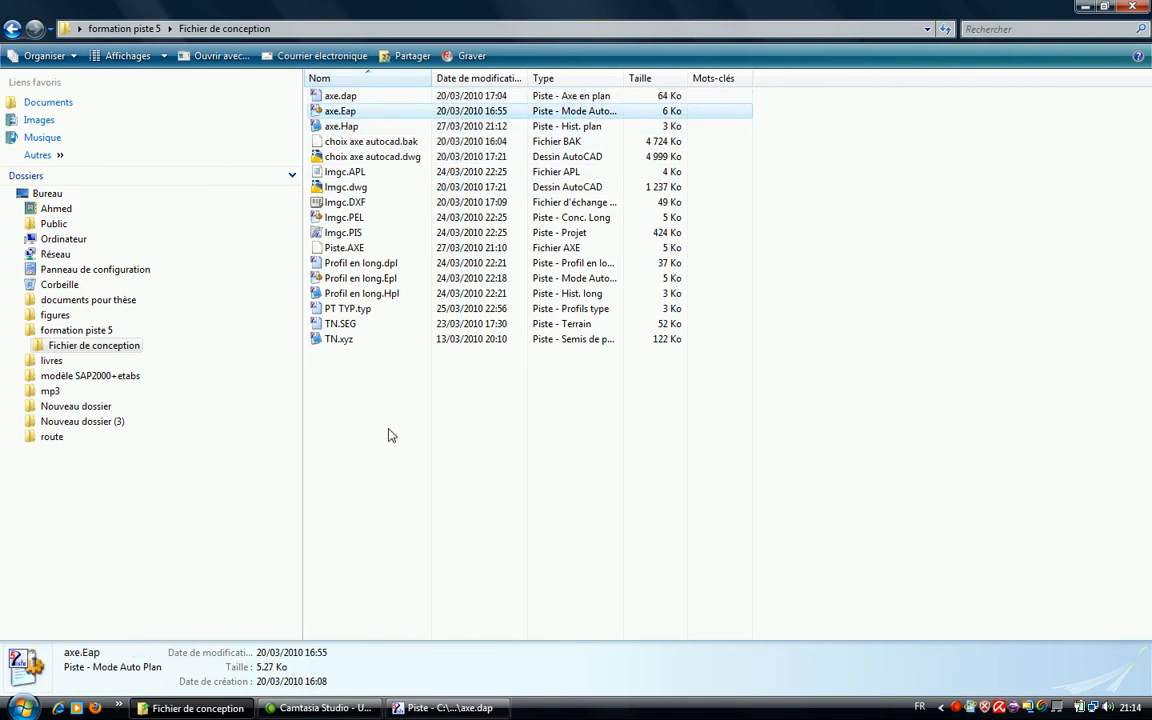
key("alt+Tab")
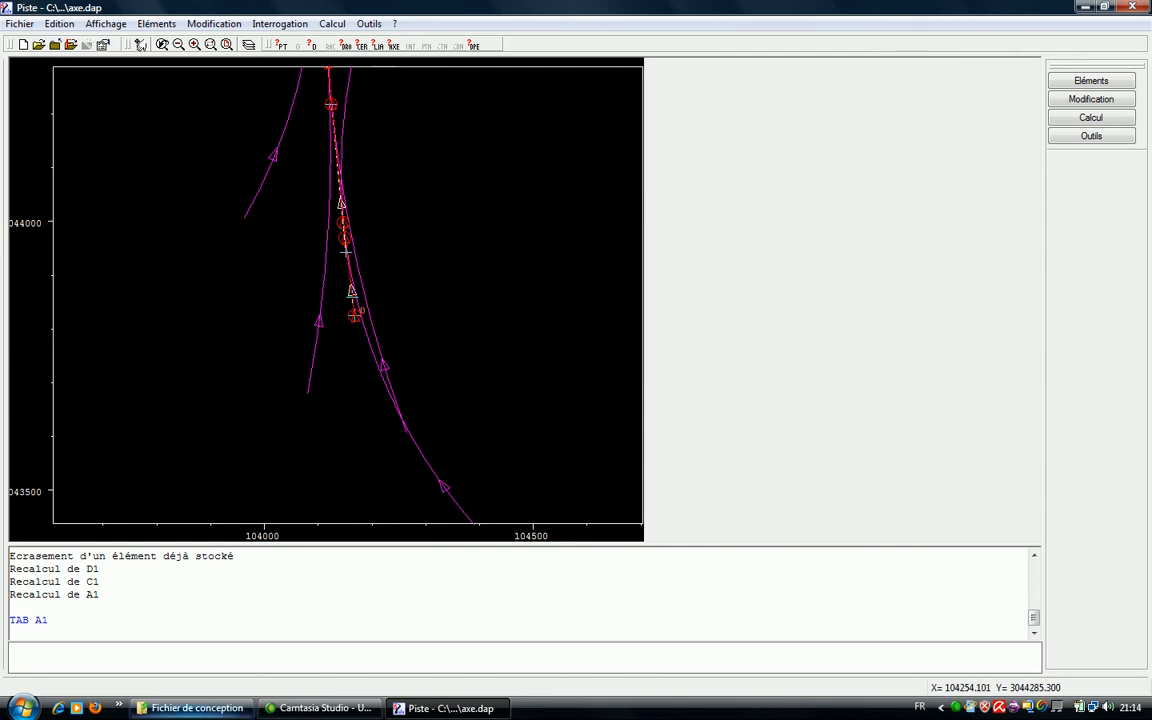
left_click(195, 708)
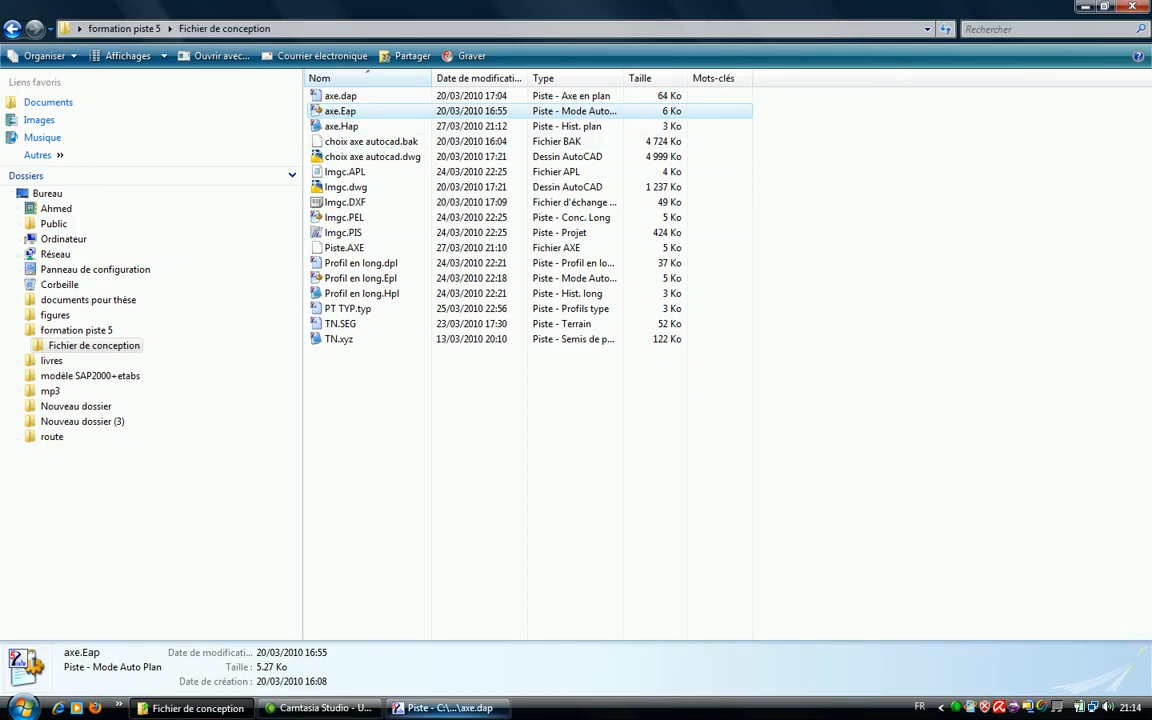
left_click(440, 708)
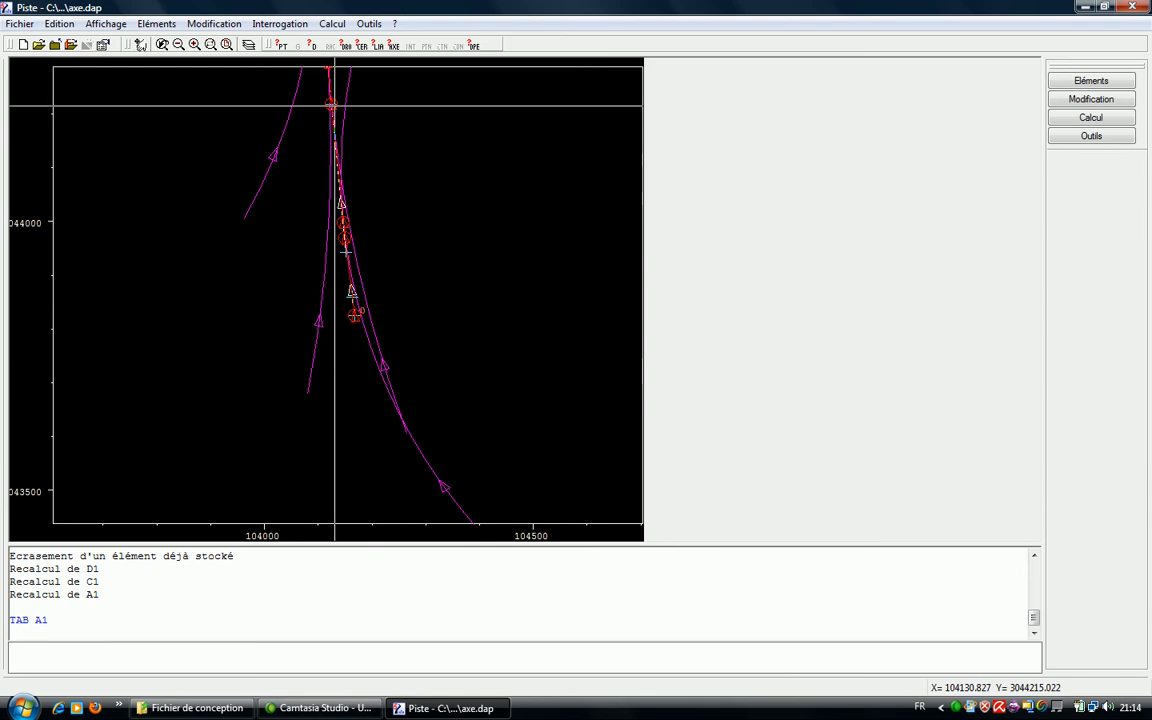
- Check the Recalcul Auto calculation option, and compare it with the axe.Eap entry in the Fichier de conception folder
left_click(330, 26)
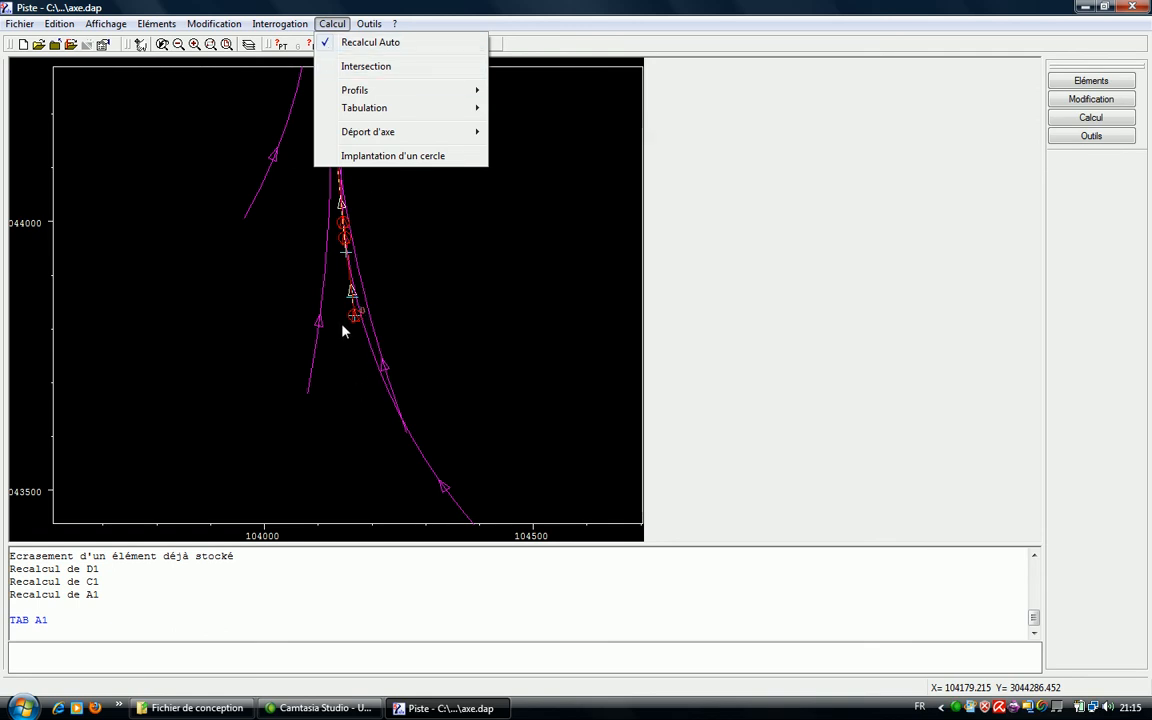
left_click(193, 706)
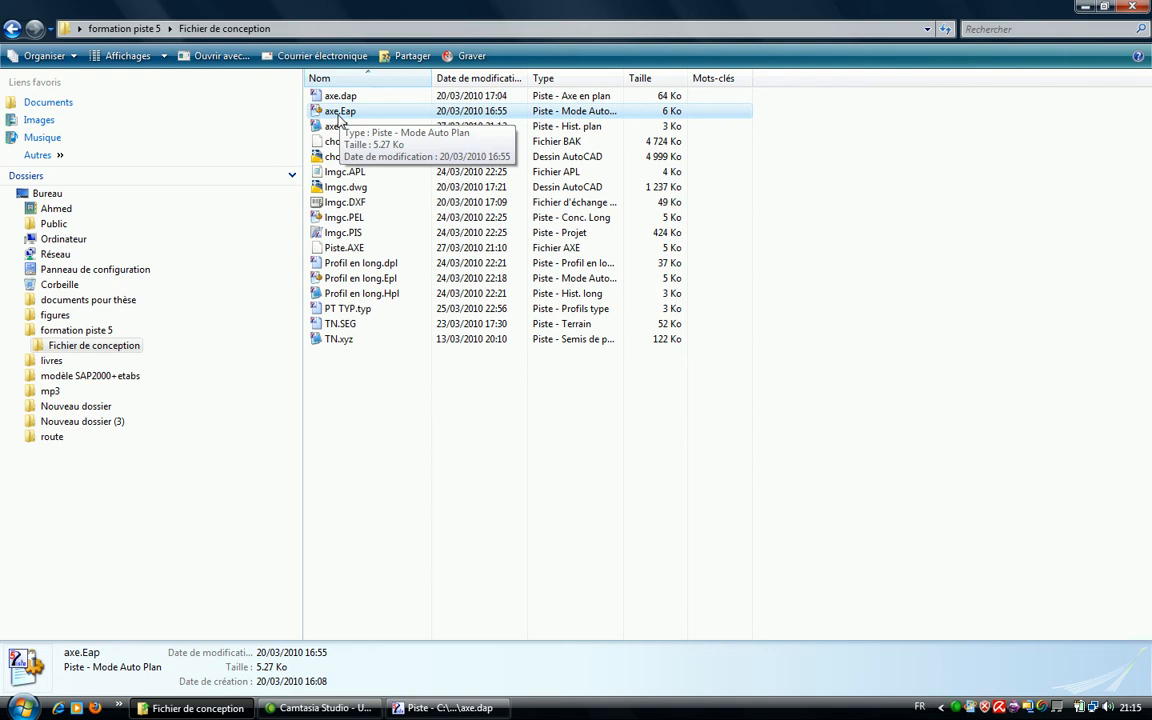
right_click(946, 276)
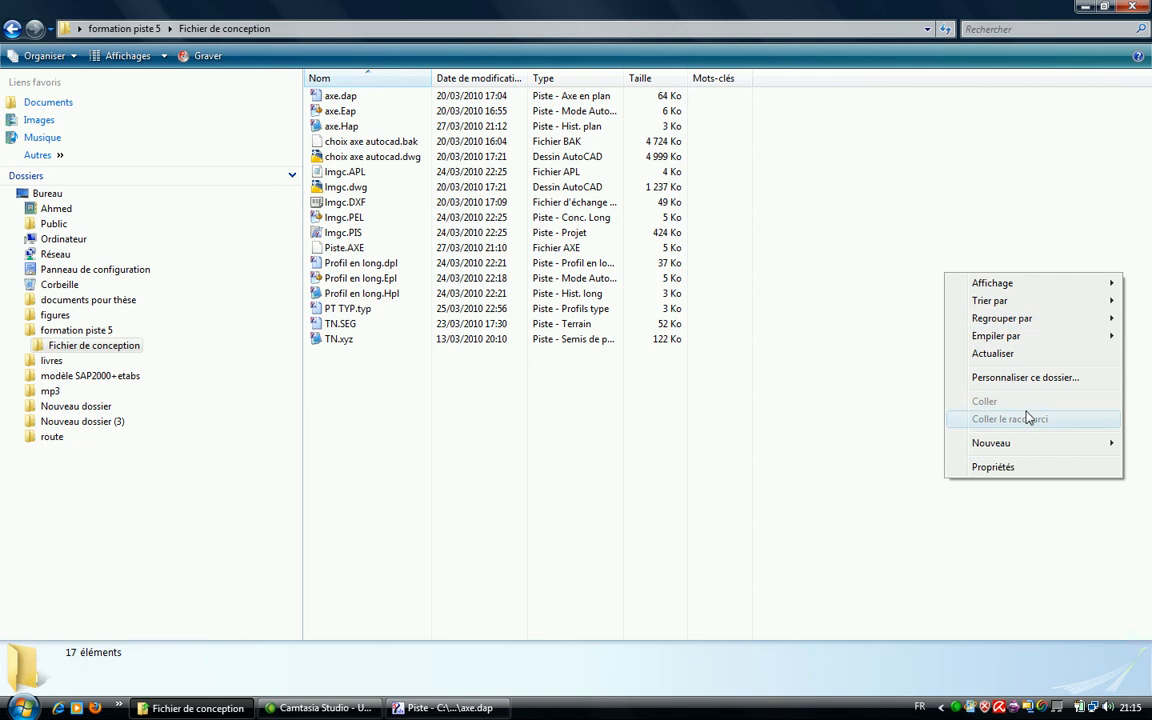
left_click(362, 483)
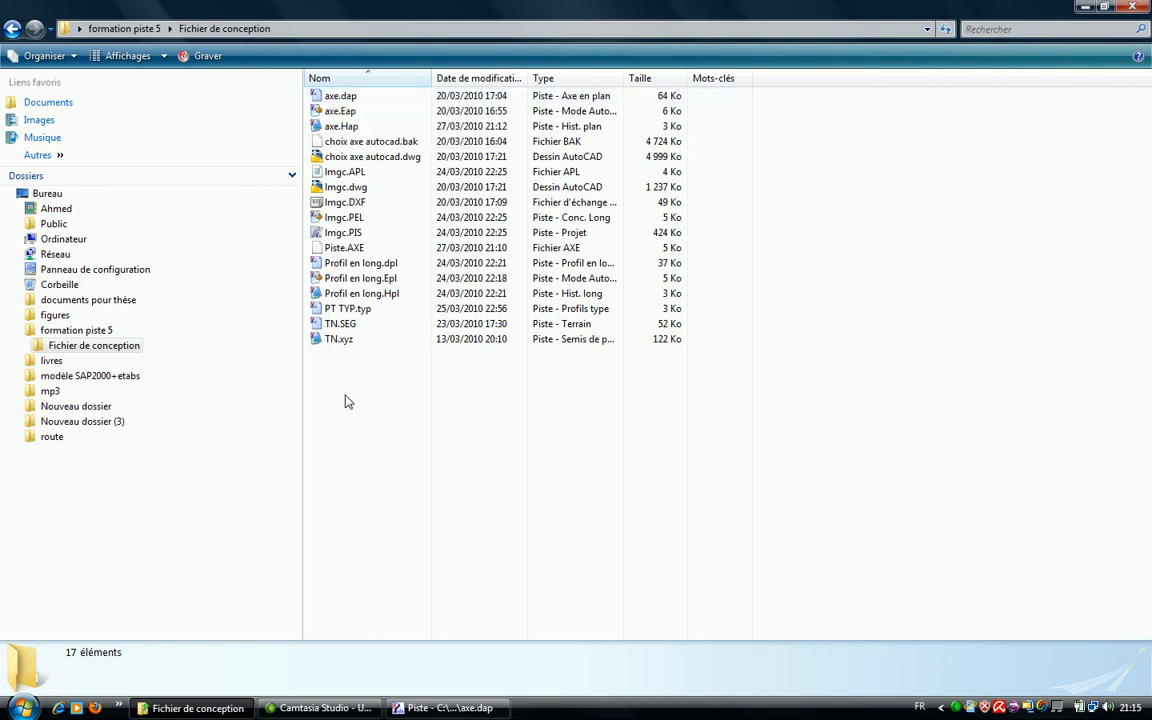
left_click(445, 708)
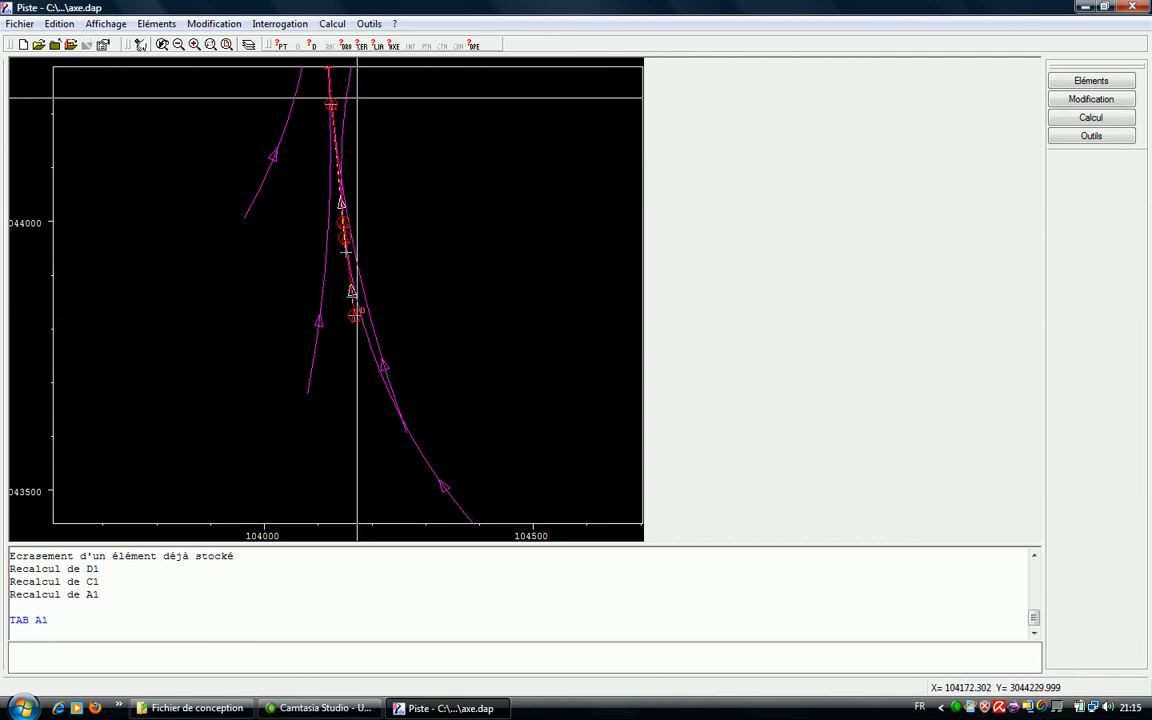
left_click(168, 708)
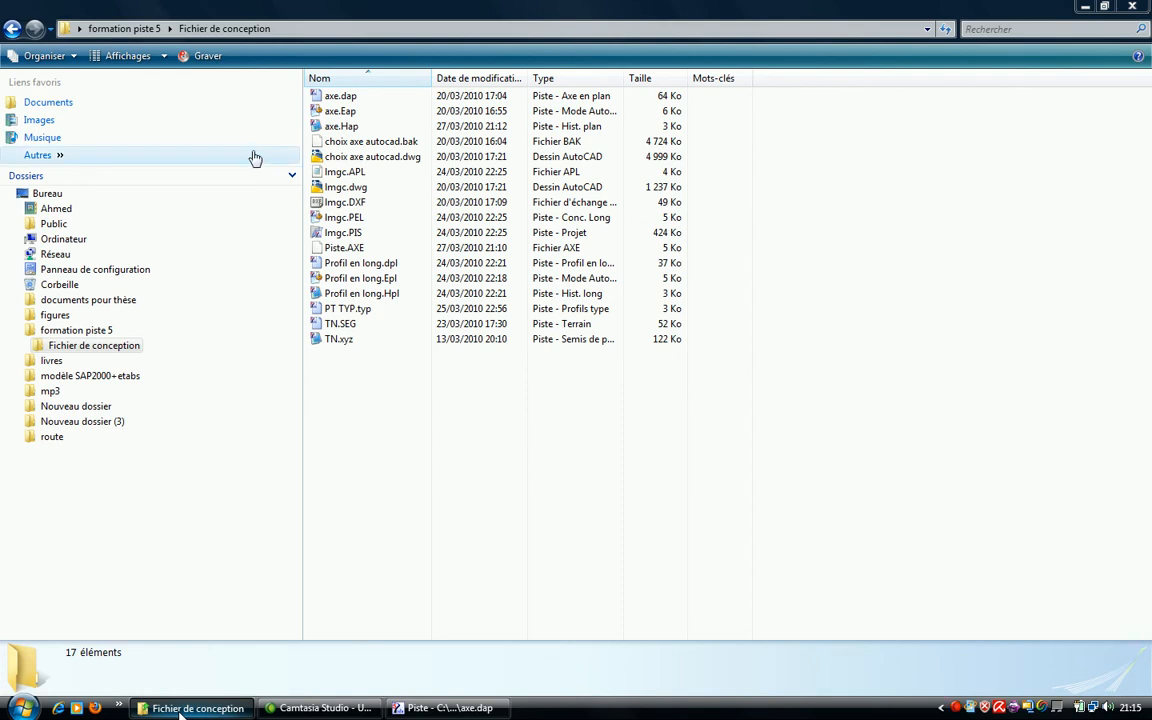
left_click(435, 712)
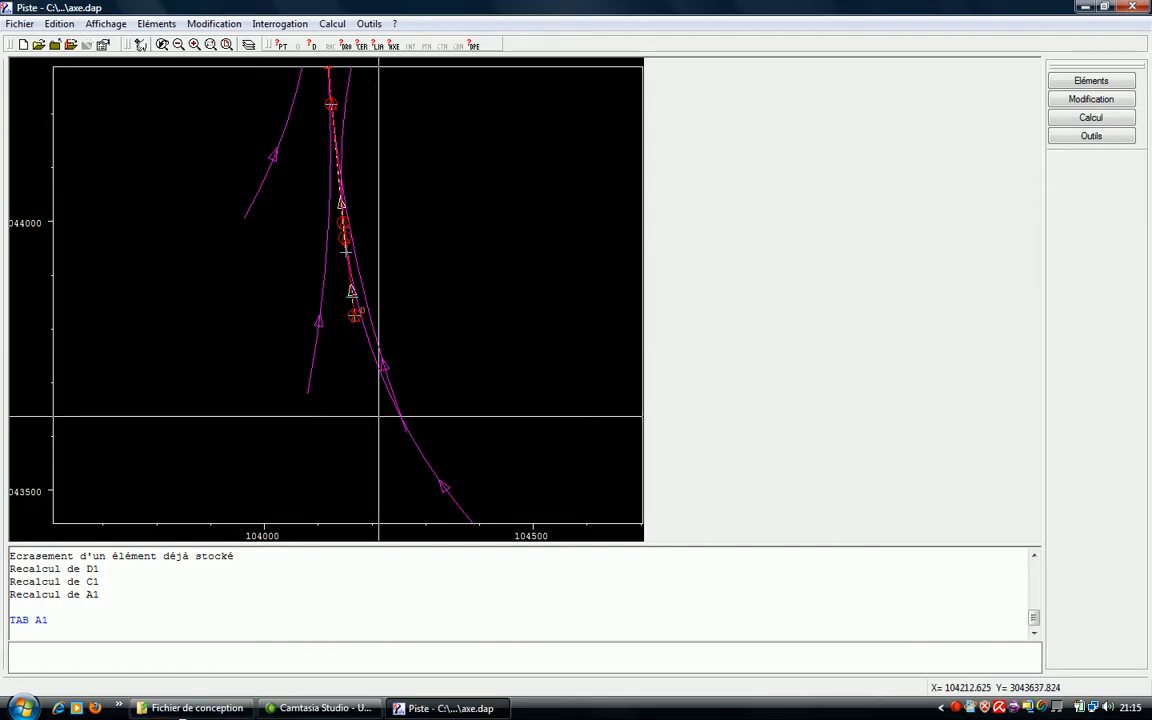
mouse_move(190, 710)
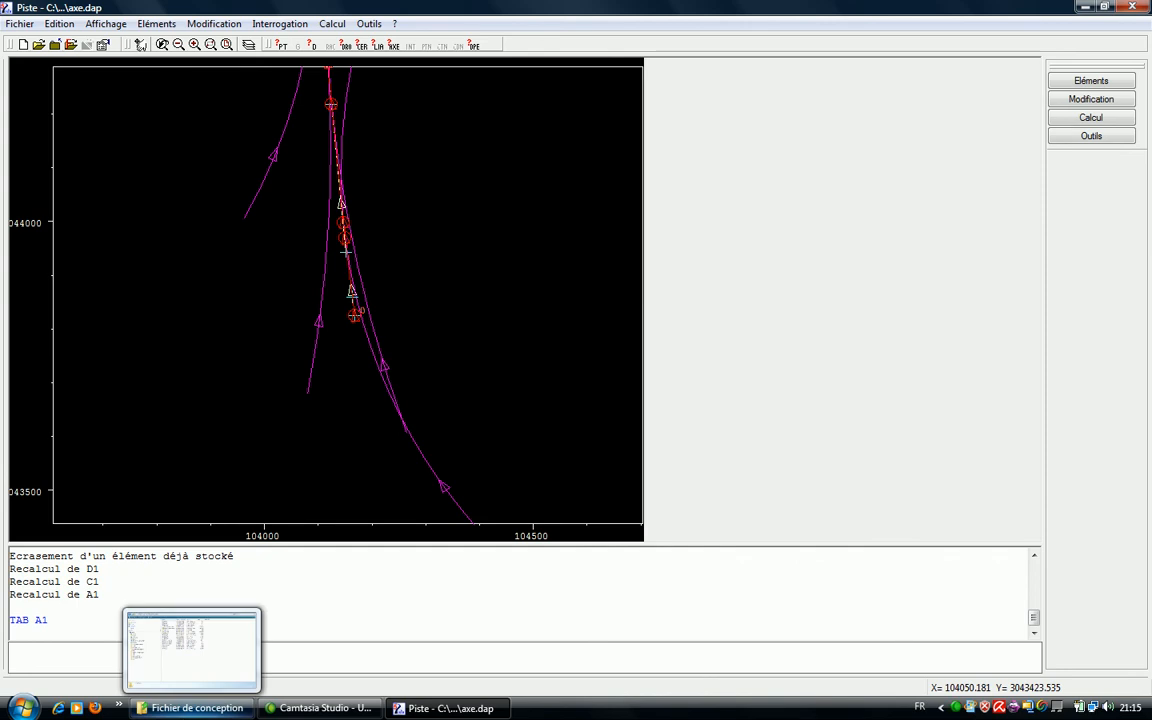
left_click(190, 650)
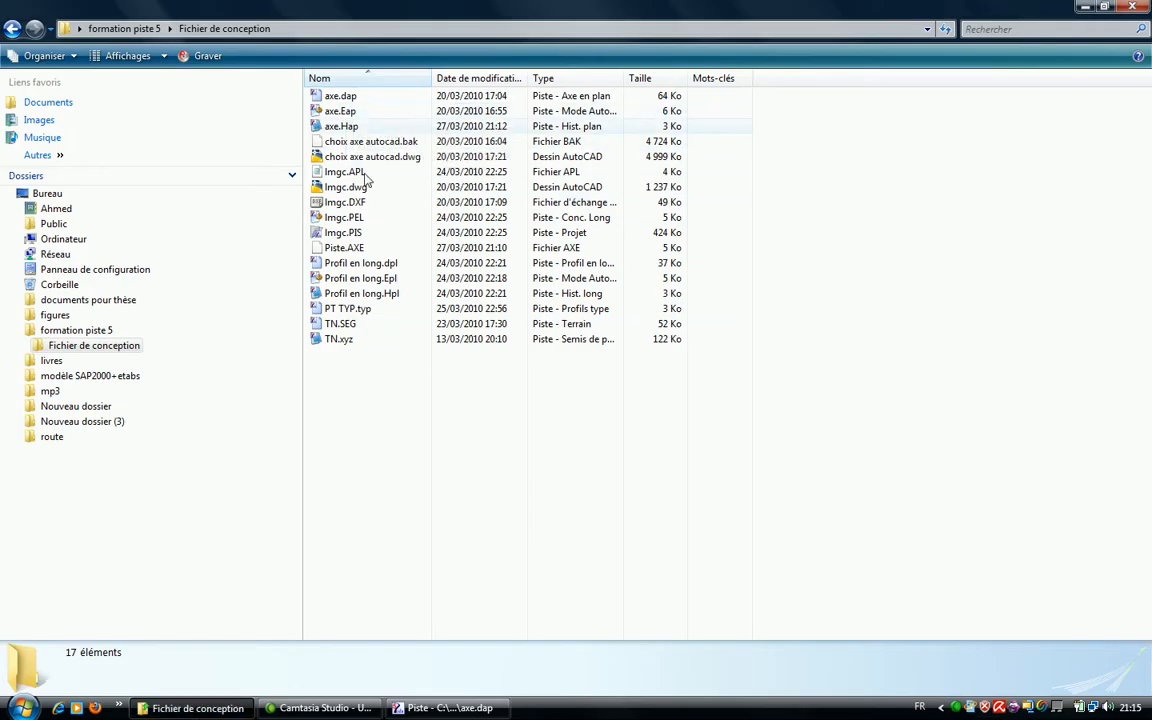
left_click(437, 709)
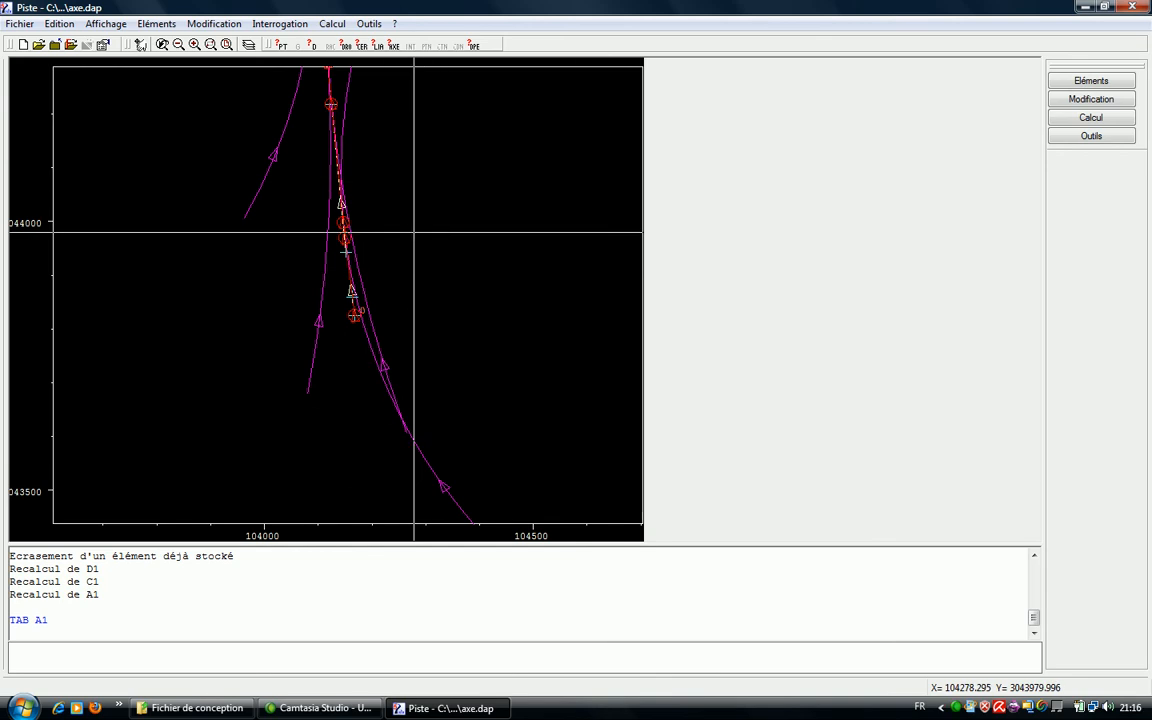
- Open the history file Profil en long.Hpl to read its commands, close it, and inspect the Profil en long.Epl and axe.Hap entries
left_click(197, 708)
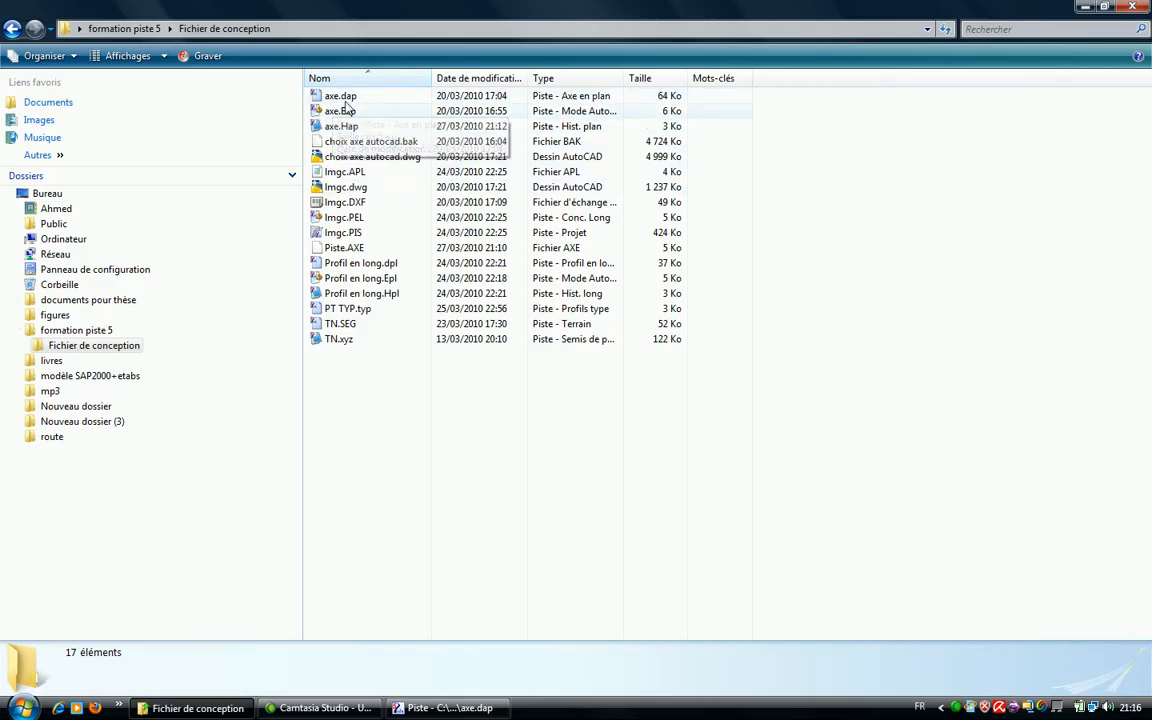
double_click(392, 295)
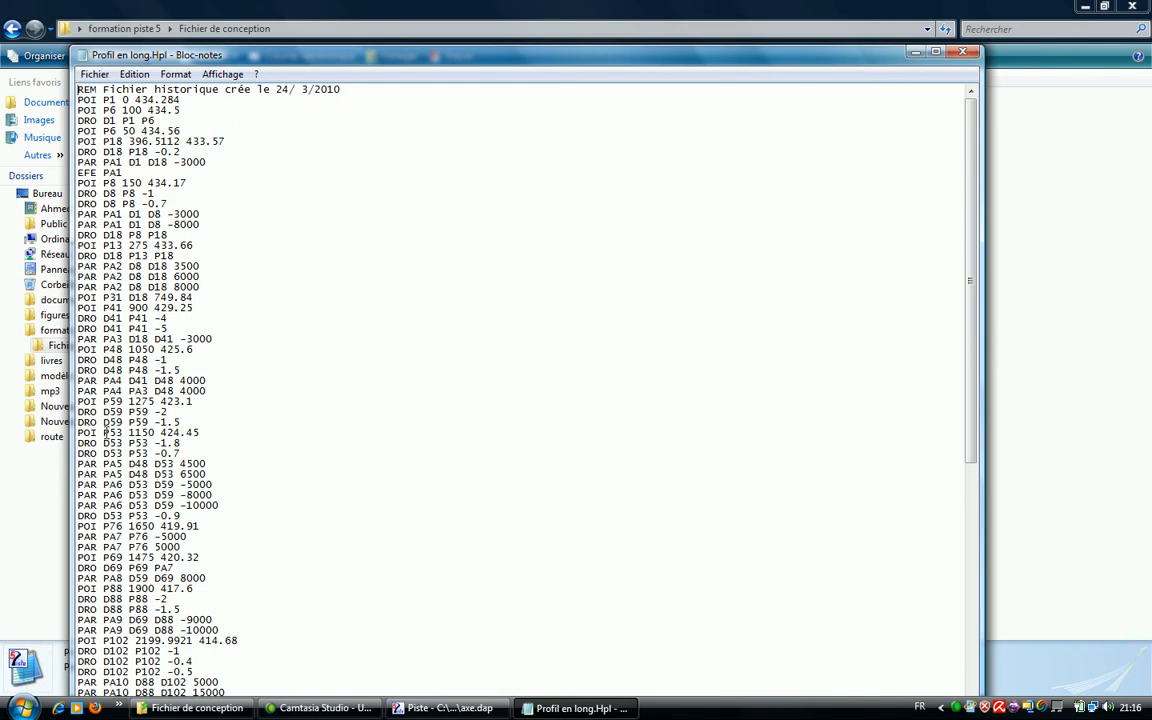
left_click(964, 54)
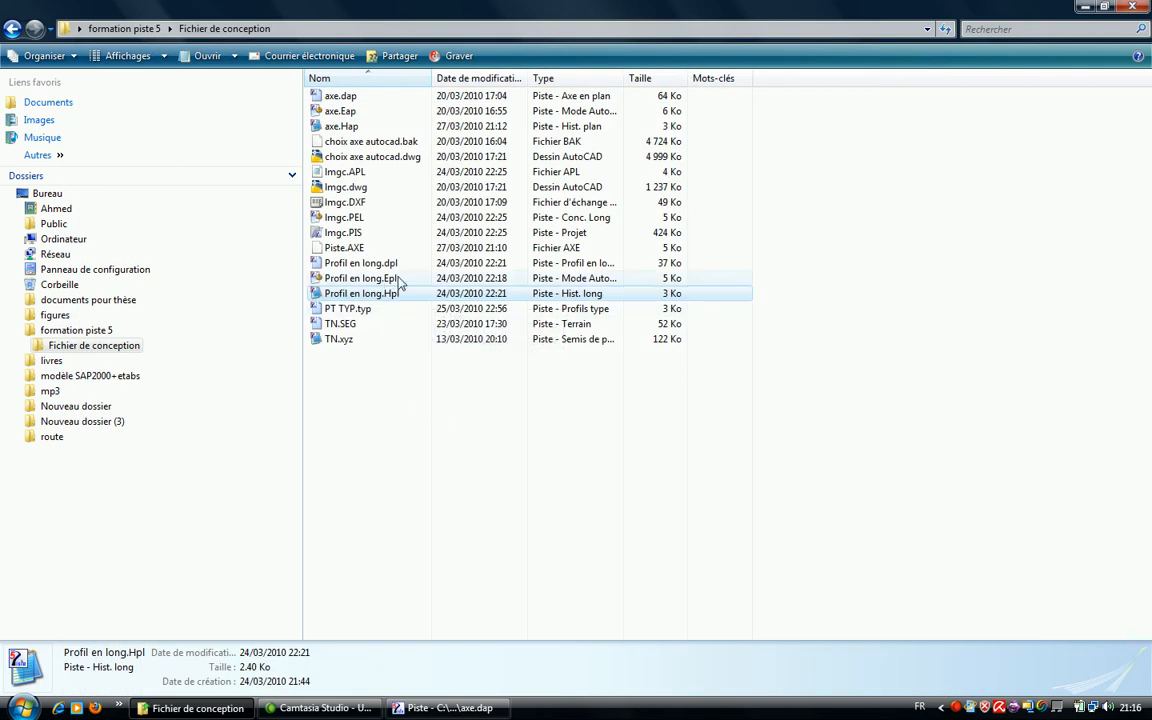
left_click(362, 278)
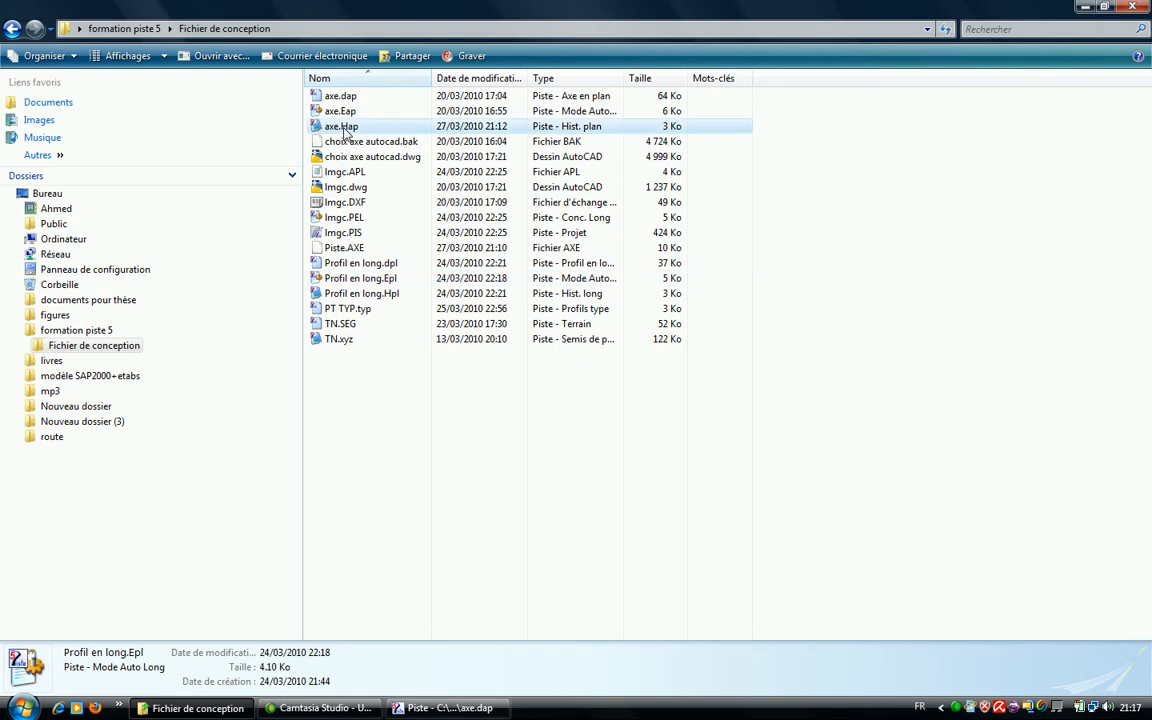
left_click(345, 130)
- Run the HIS command in Piste, search the history for c13, and recall CER C13 D12 D13 R13 to the command line
left_click(445, 708)
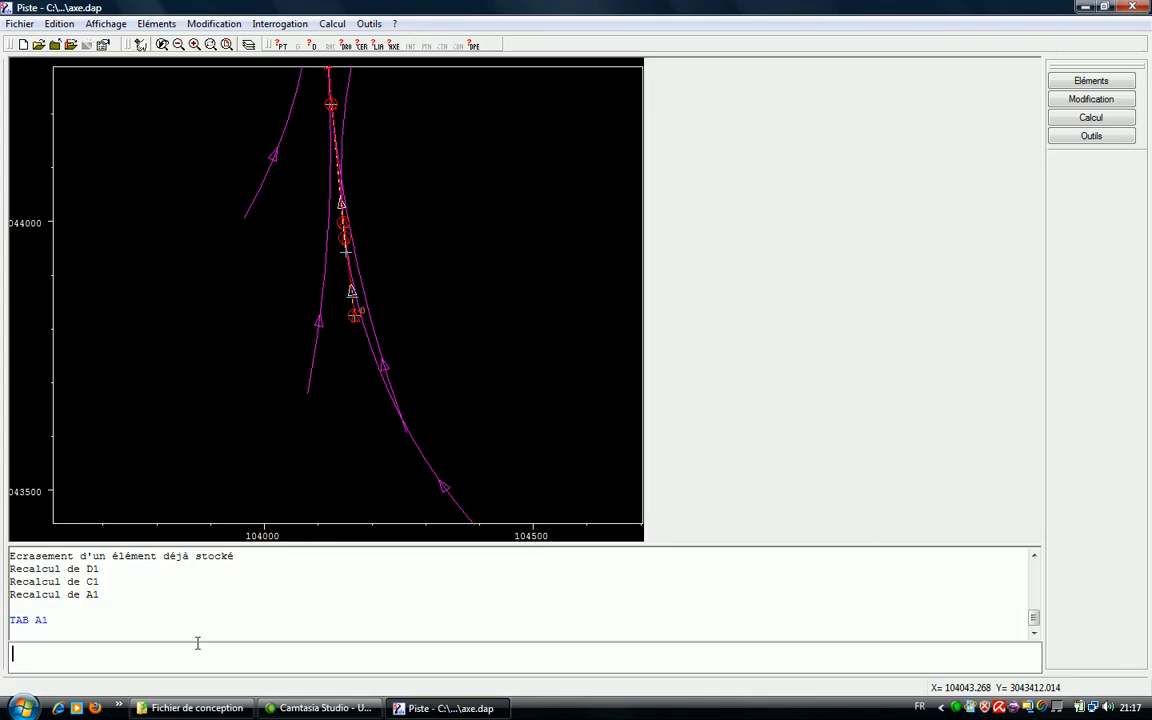
type("HIS")
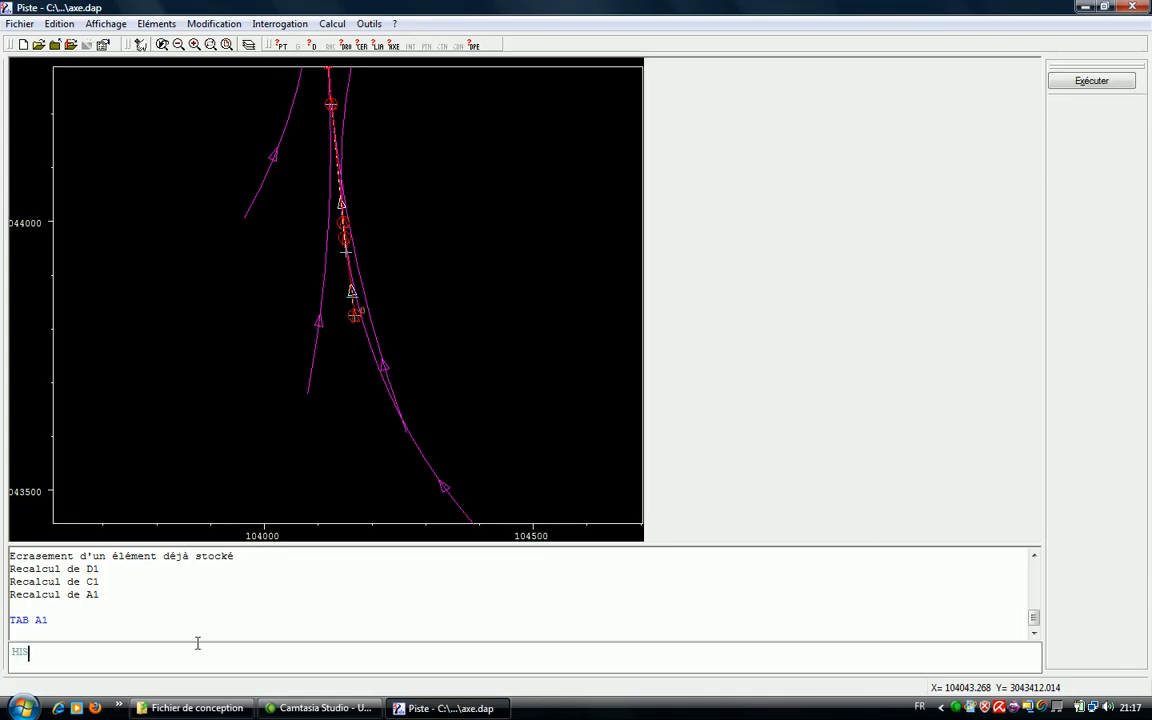
key("Return")
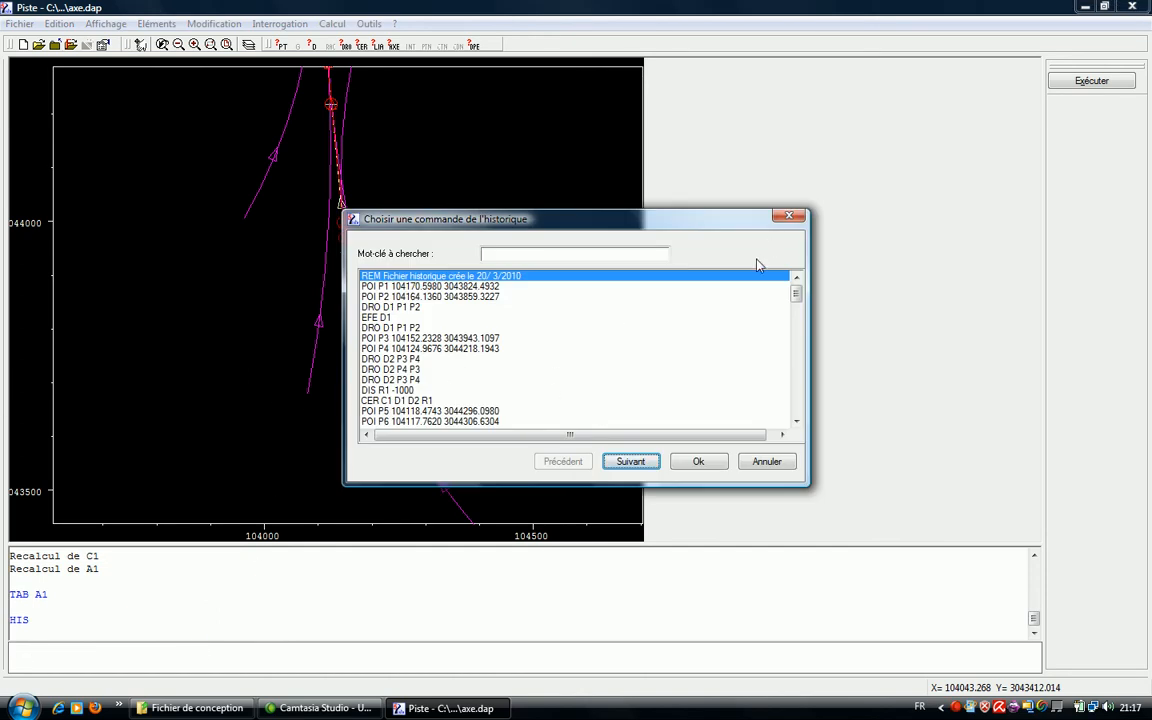
mouse_move(796, 293)
left_mouse_down()
mouse_move(799, 406)
mouse_move(815, 287)
left_mouse_up()
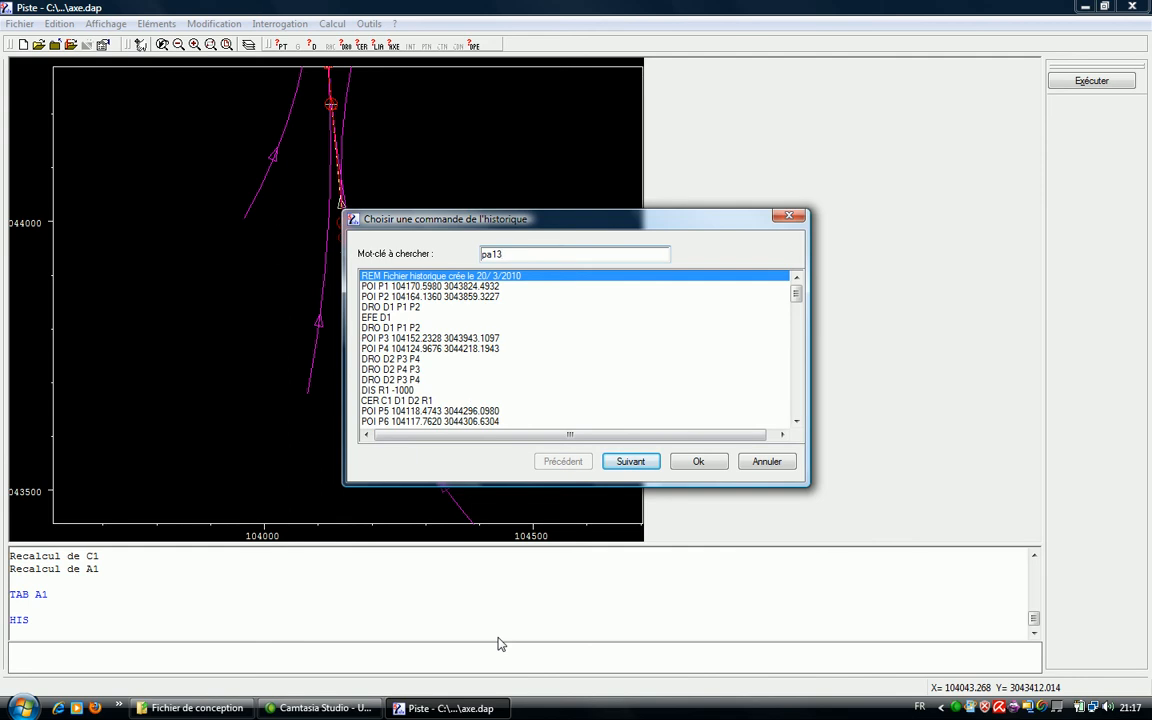
type("c13")
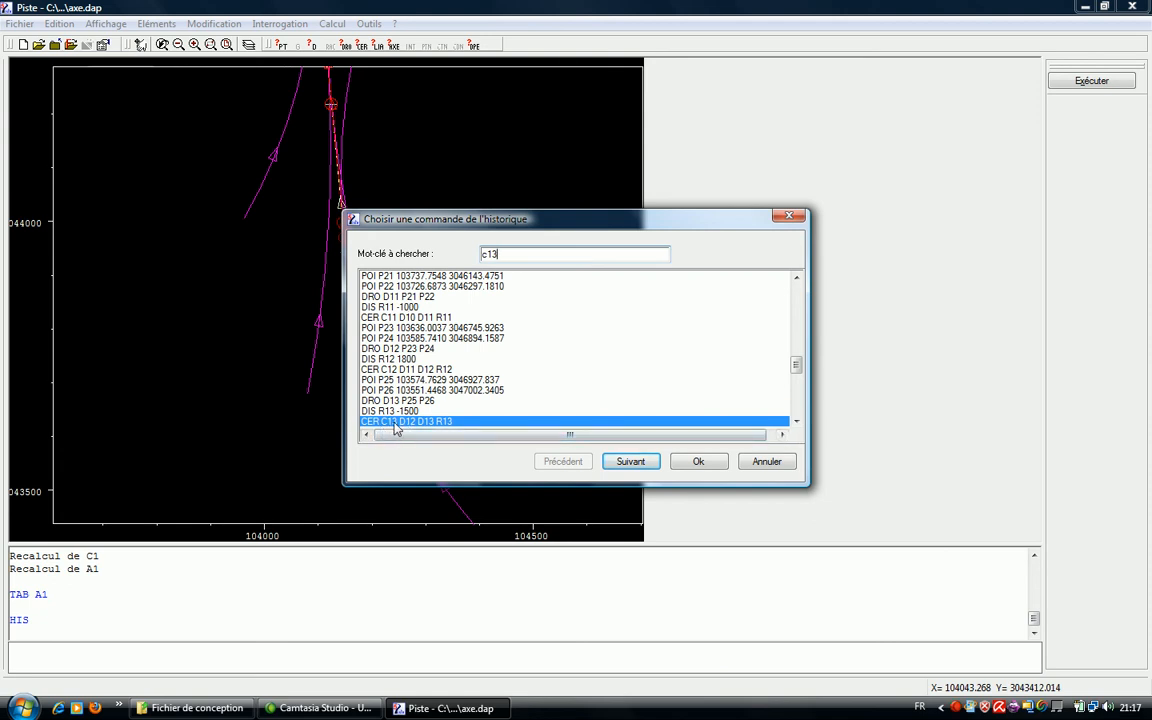
left_click(698, 461)
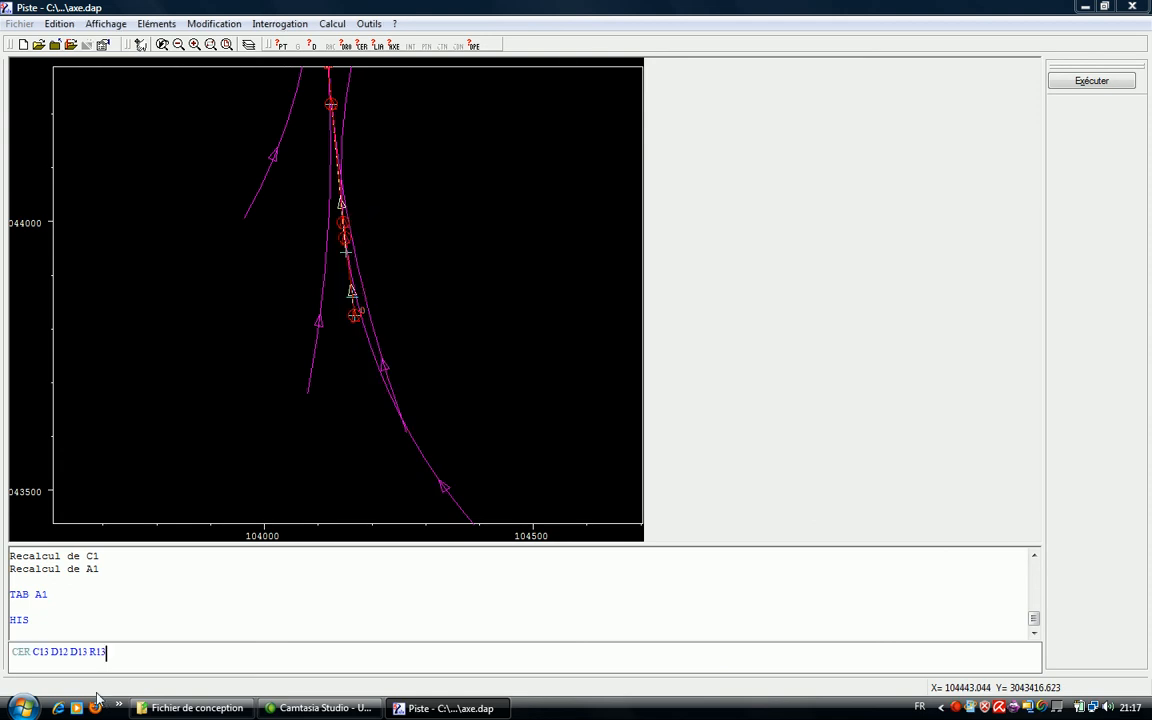
- Clear the recalled CER C13 command from the command line without executing it
left_click_drag(129, 658, 3, 666)
left_click(131, 666)
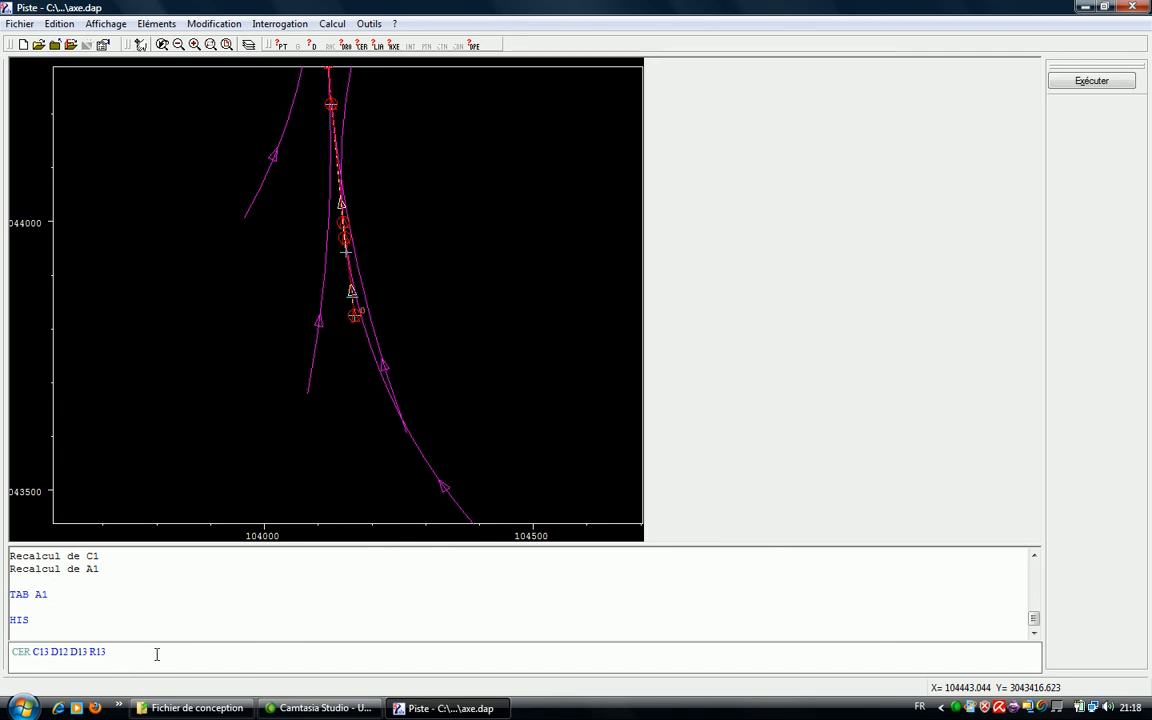
key("BackSpace")
key("BackSpace")
key("BackSpace")
key("BackSpace")
key("BackSpace")
key("BackSpace")
key("BackSpace")
key("BackSpace")
key("BackSpace")
key("BackSpace")
key("BackSpace")
key("BackSpace")
key("BackSpace")
key("BackSpace")
key("BackSpace")
key("BackSpace")
key("BackSpace")
key("BackSpace")
key("BackSpace")
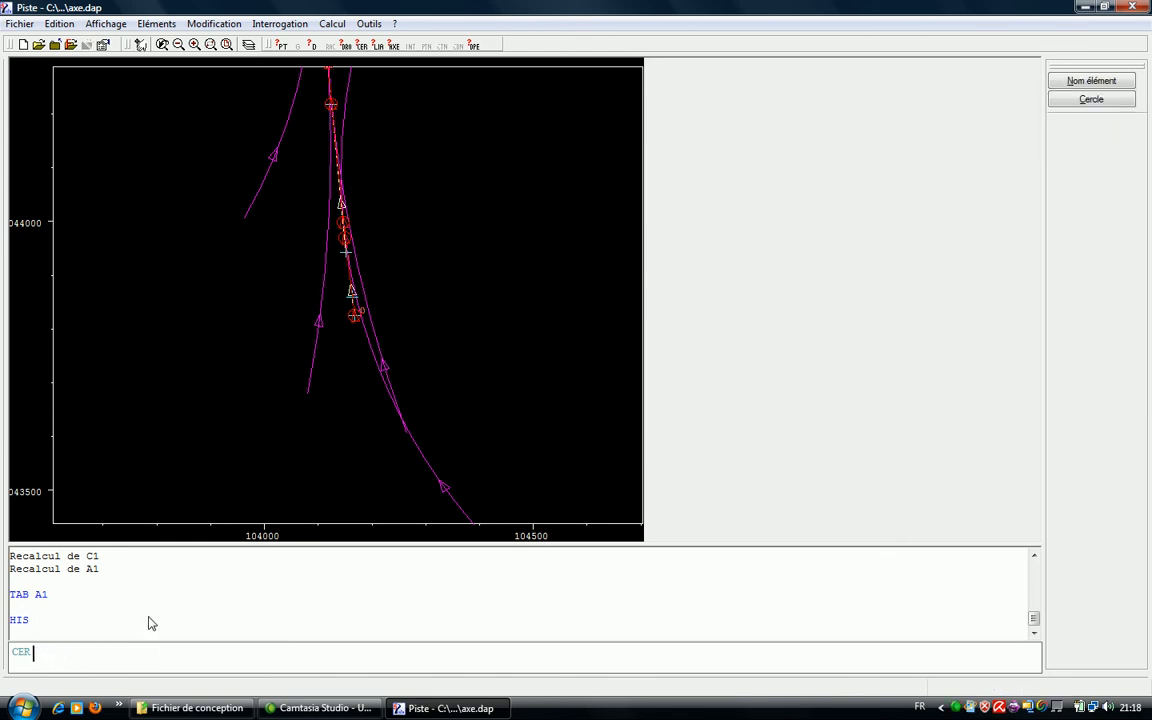
- Reuse the previous POI P1 command to redefine the point with X coordinate 104170.598, keeping 3043824.4932 as Y
key("Up")
key("Up")
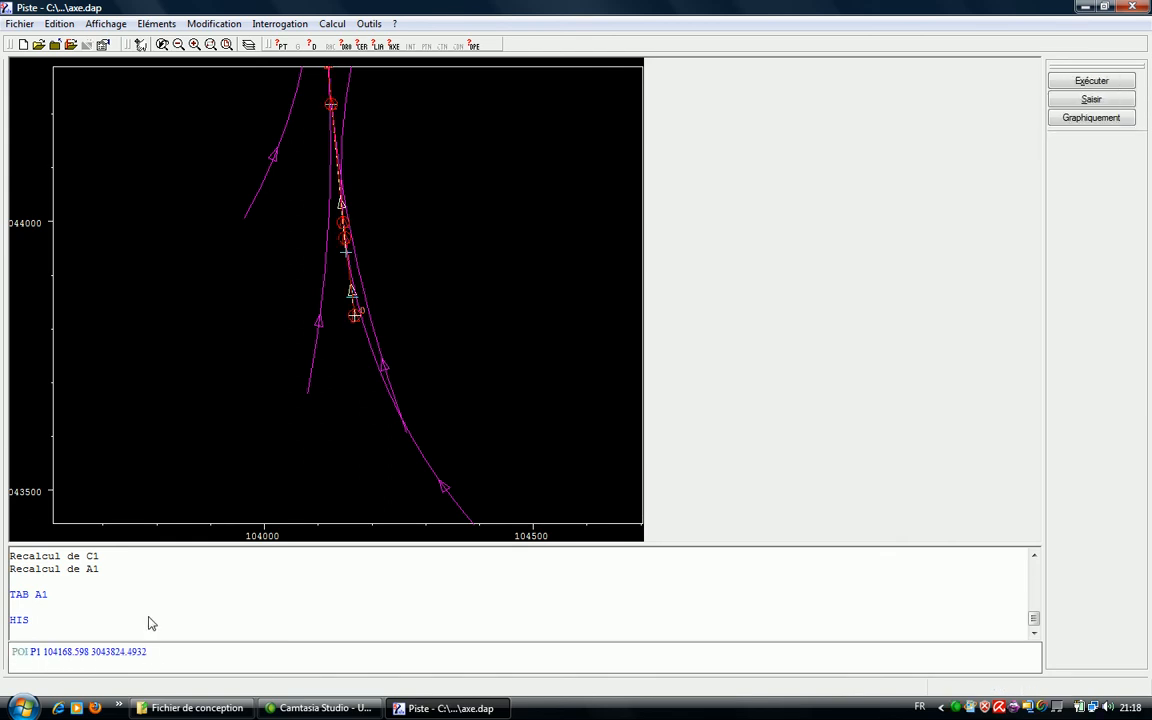
key("Left")
key("Left")
key("Left")
key("Left")
key("Left")
key("Left")
key("Left")
key("Left")
key("Left")
key("BackSpace")
key("BackSpace")
type("70")
key("Return")
key("Up")
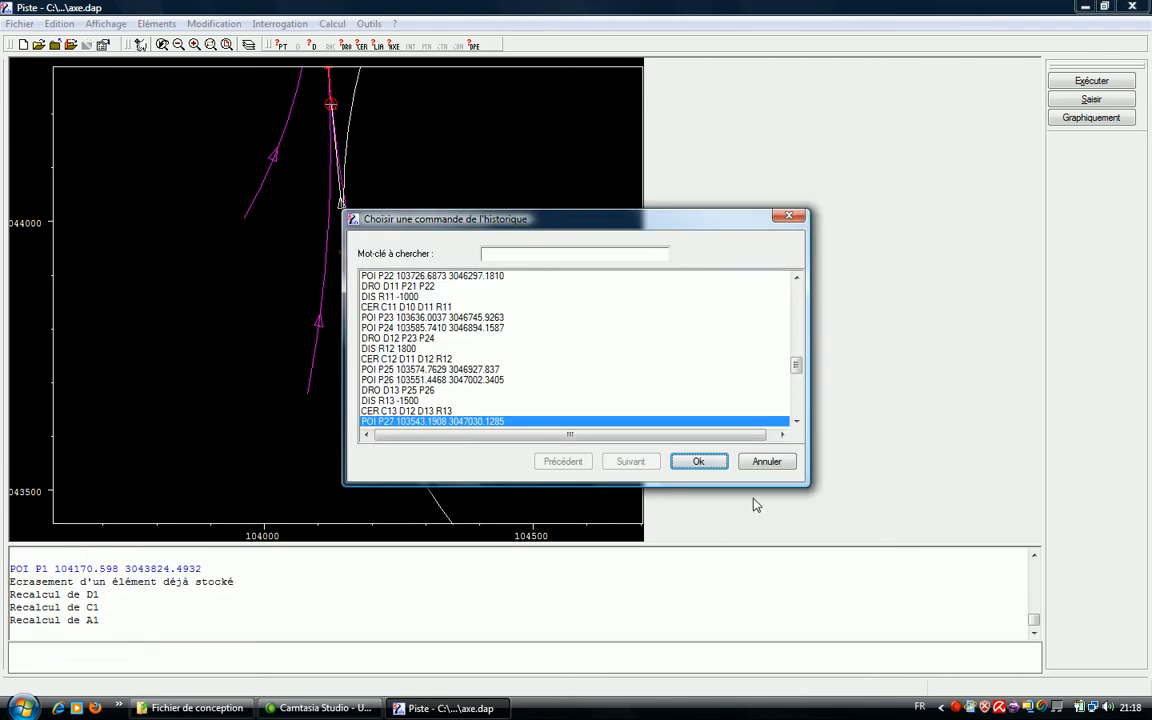
left_click(745, 464)
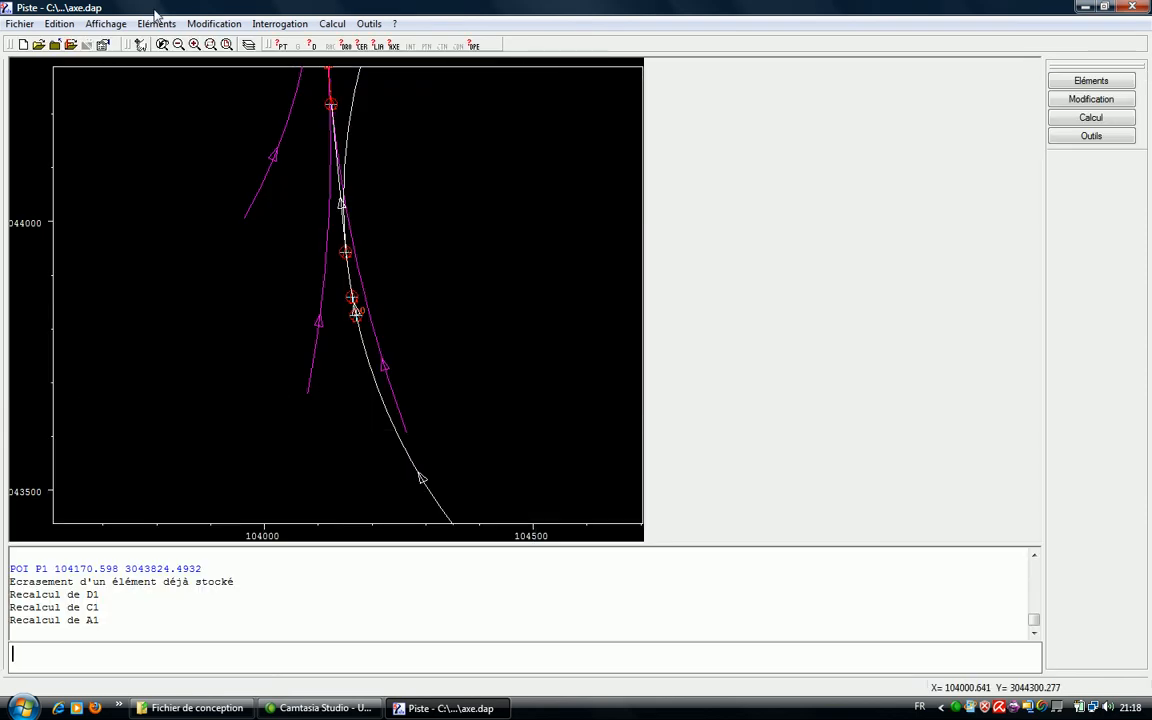
- Close axe.dap and review the files in the Fichier de conception folder before closing its window
left_click(54, 46)
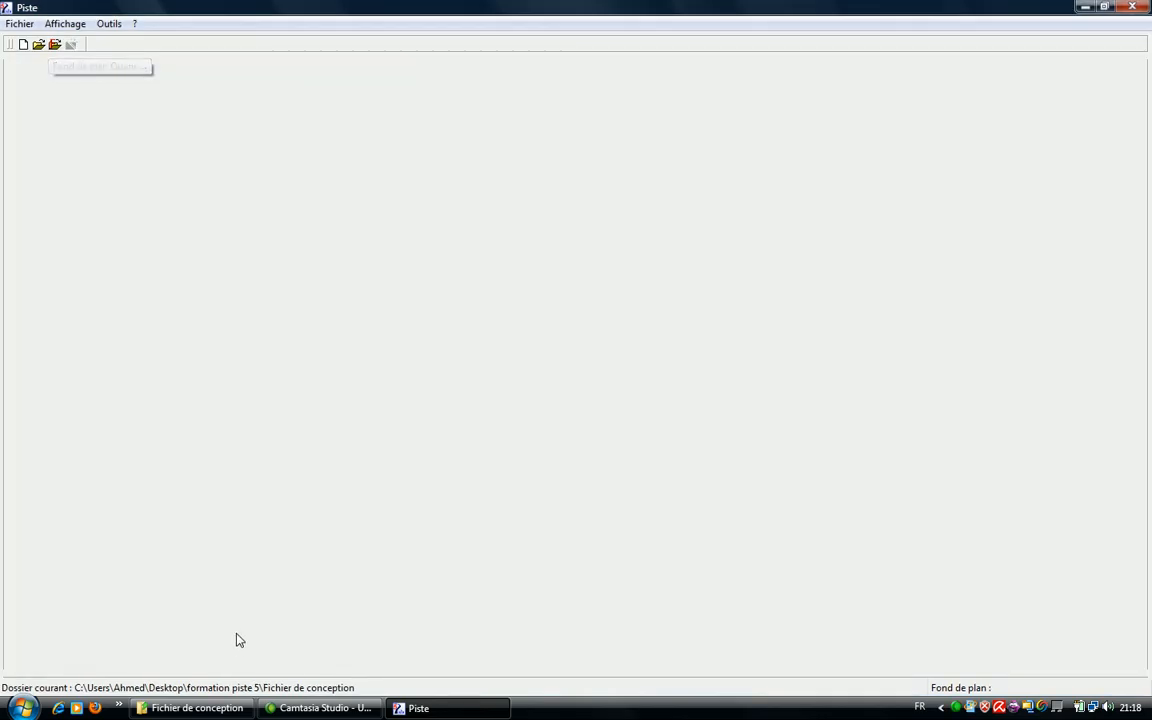
left_click(197, 708)
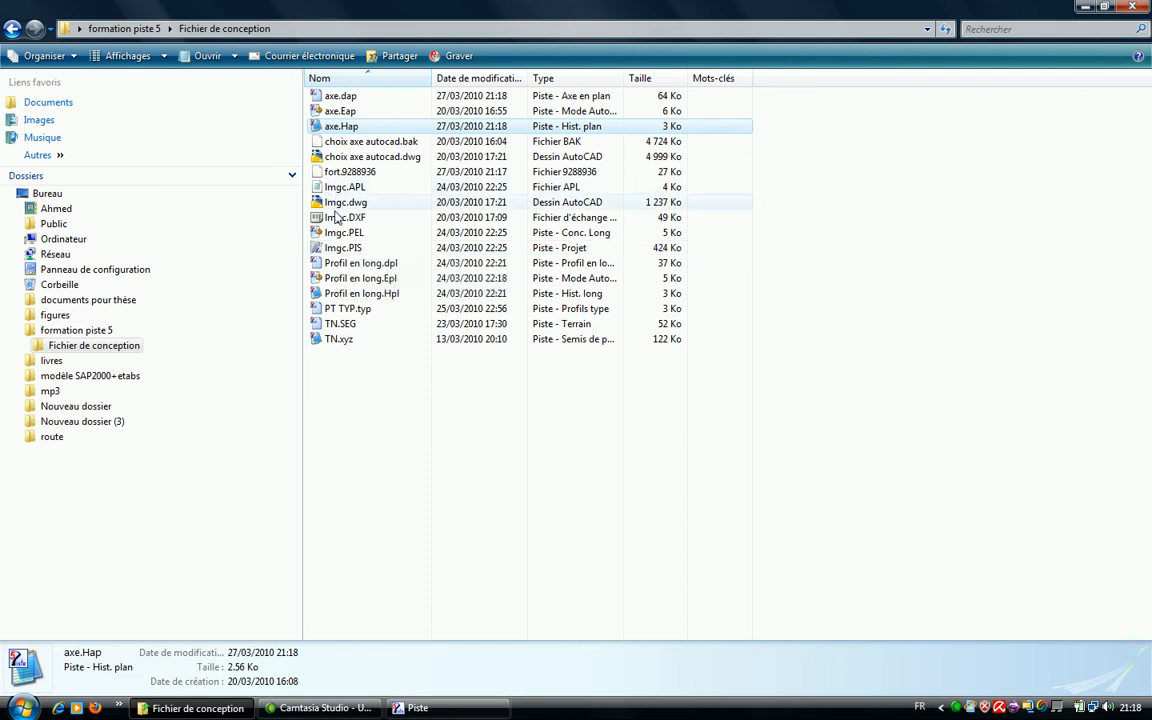
left_click(395, 417)
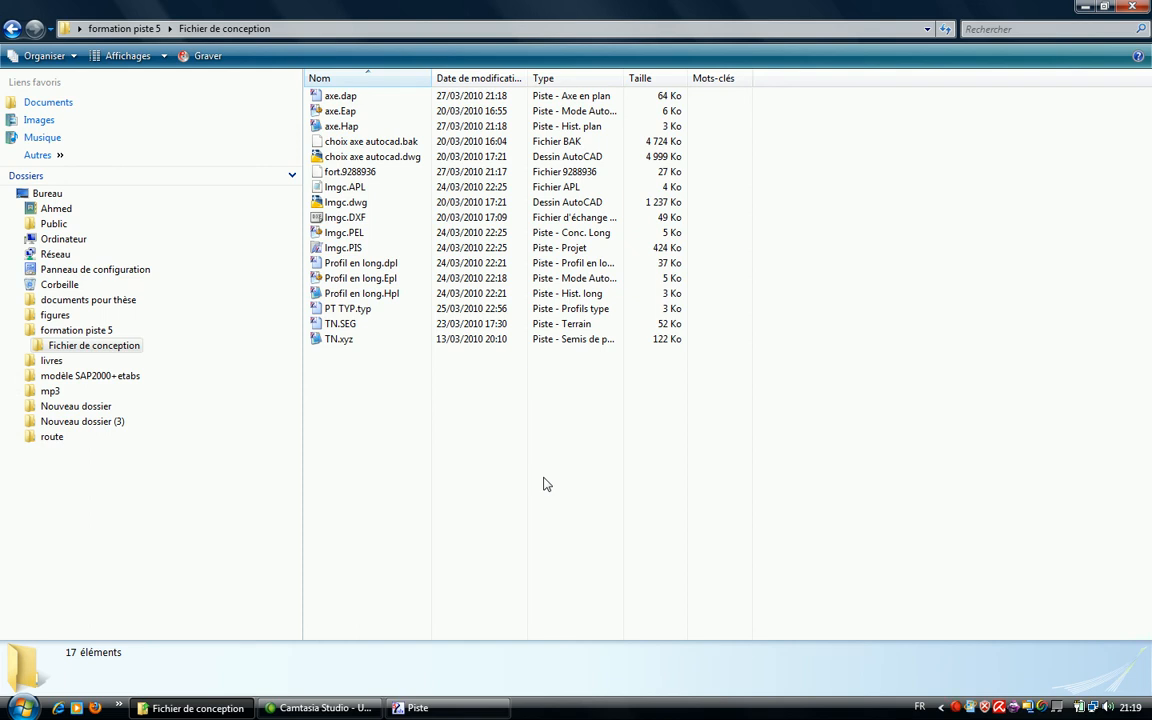
left_click(1138, 7)
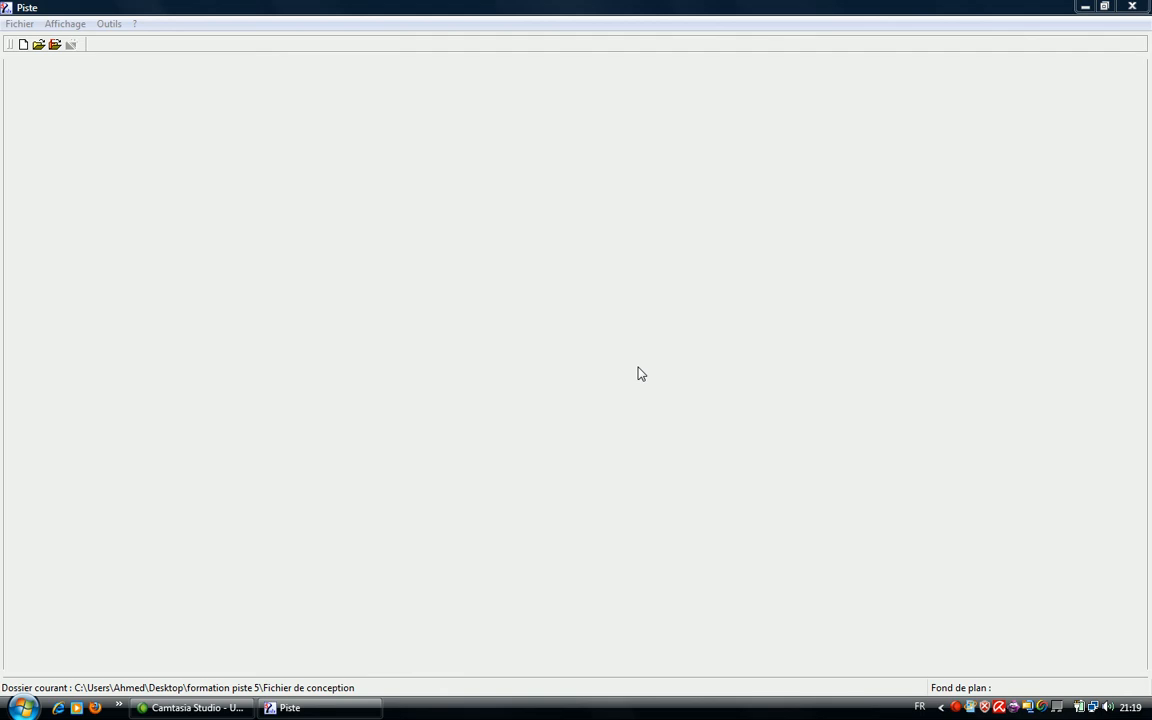
- Open the project file lmgc.PIS from the Fichier de conception folder and accept its file information
left_click(38, 44)
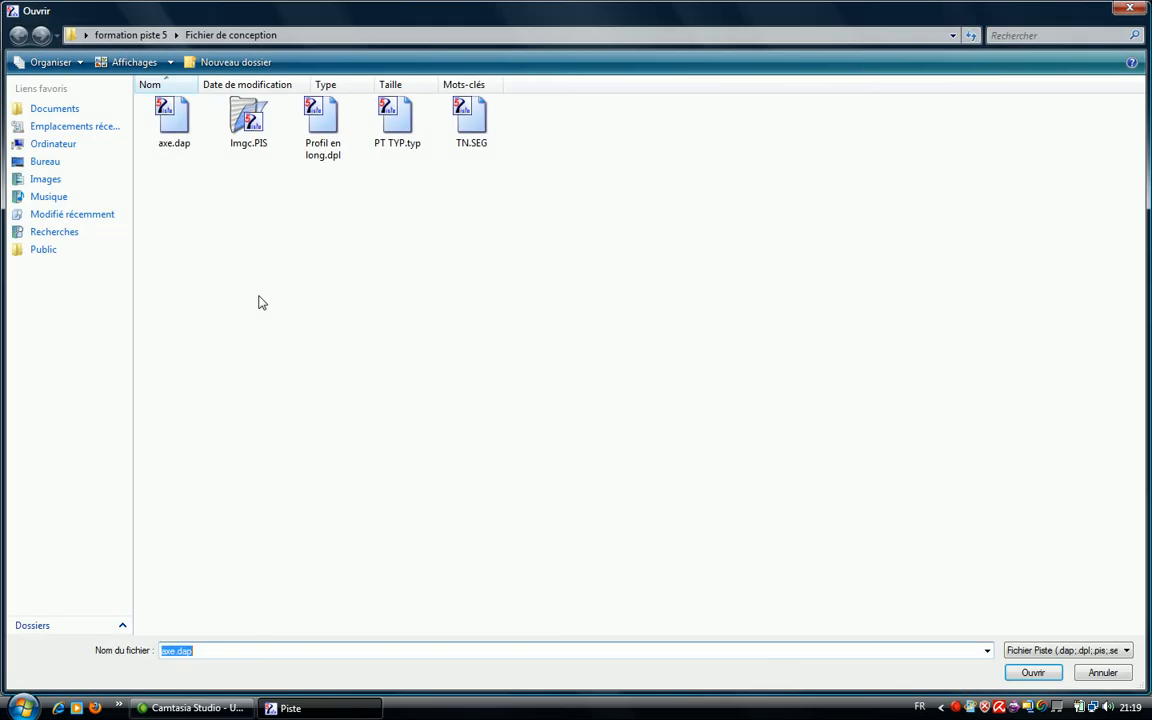
double_click(250, 138)
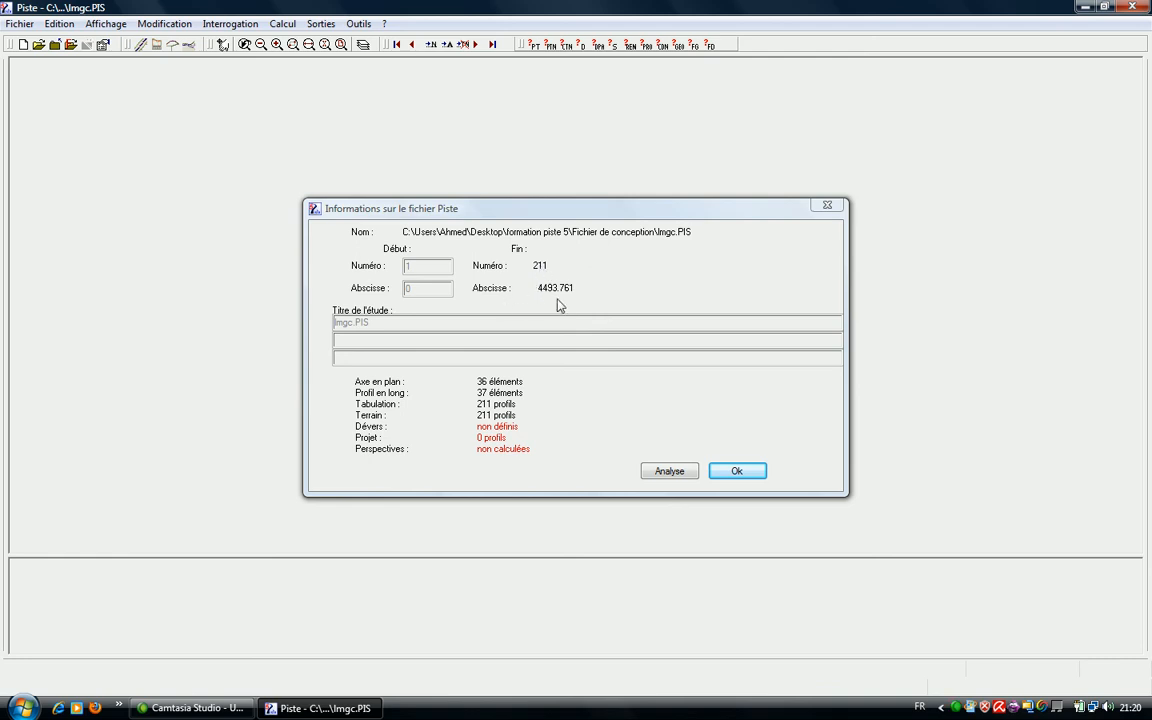
left_click(724, 472)
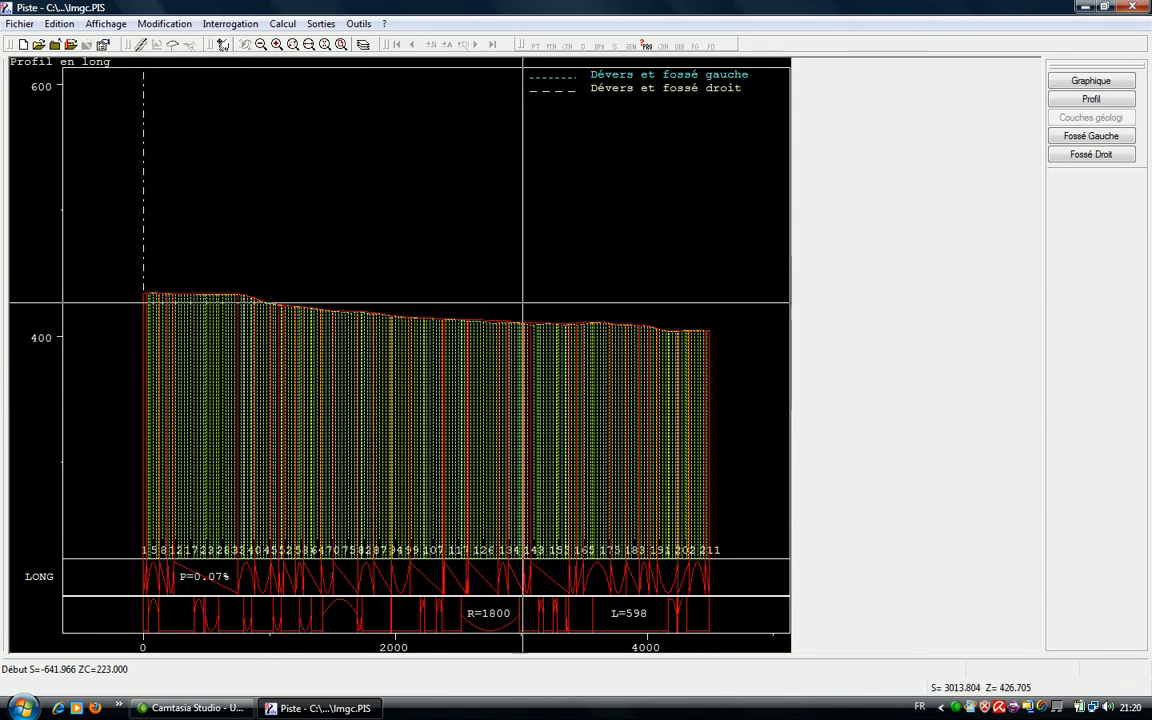
- Zoom into the longitudinal profile and examine the terrain and project lines progressively towards the end of the alignment
right_click(380, 226)
left_click(430, 324)
left_click_drag(376, 296, 300, 340)
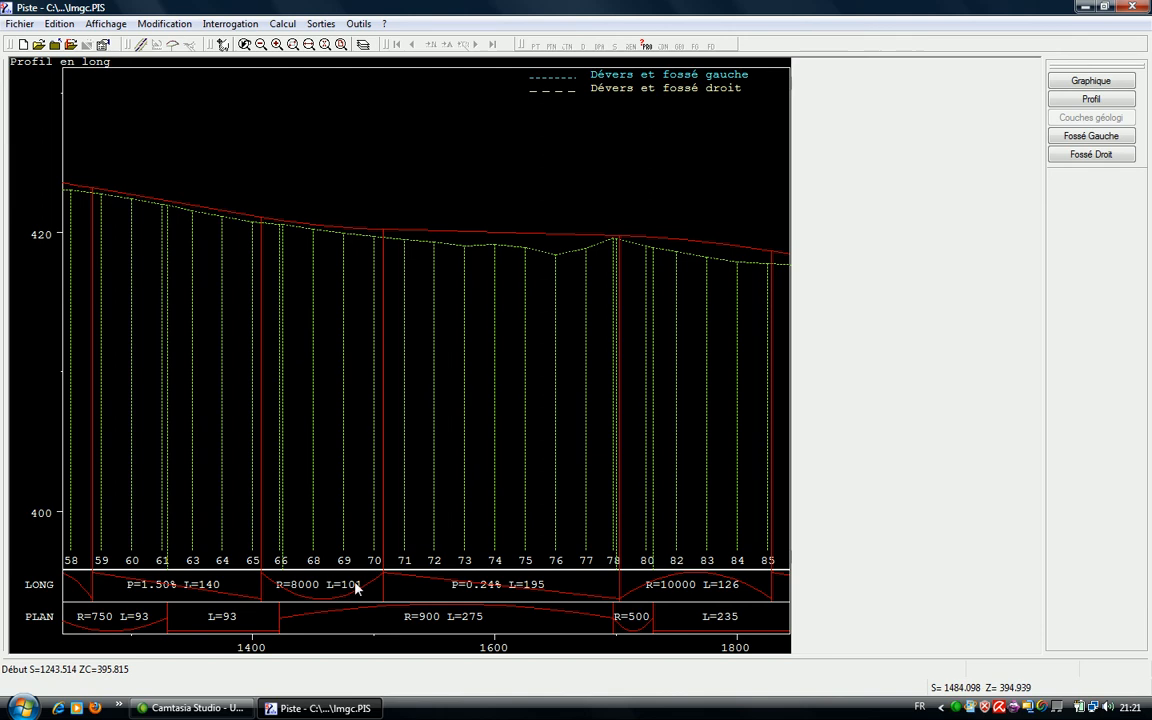
right_click(434, 132)
left_click(470, 160)
left_click(691, 153)
left_click(248, 174)
right_click(503, 177)
left_click(522, 208)
left_click(632, 212)
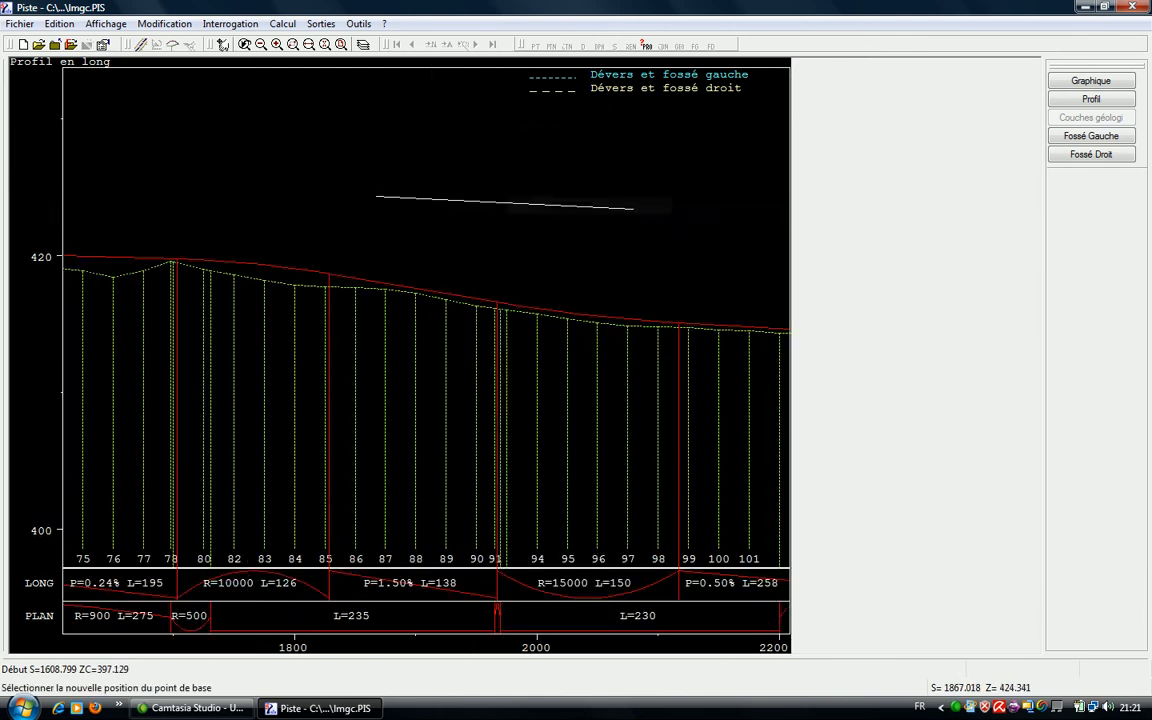
left_click(153, 181)
right_click(481, 203)
left_click(498, 228)
left_click(632, 226)
left_click(122, 160)
right_click(470, 164)
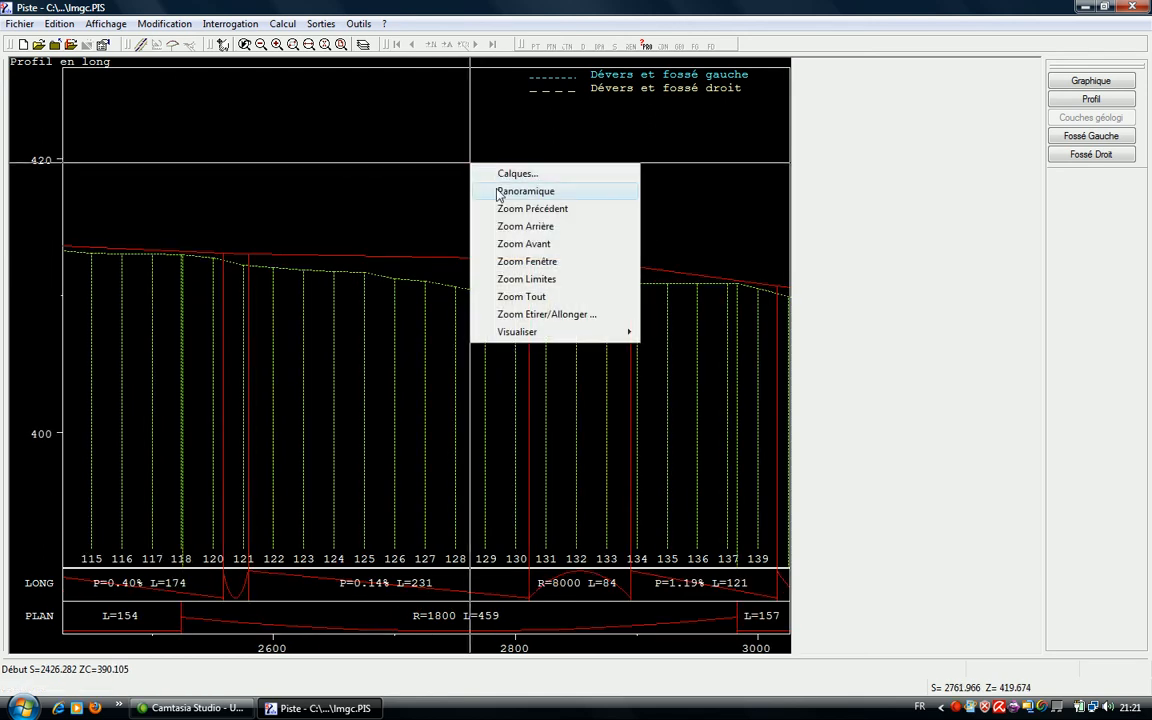
left_click(488, 190)
left_click(634, 173)
left_click(103, 164)
right_click(681, 121)
left_click(700, 144)
left_click(710, 150)
left_click(187, 150)
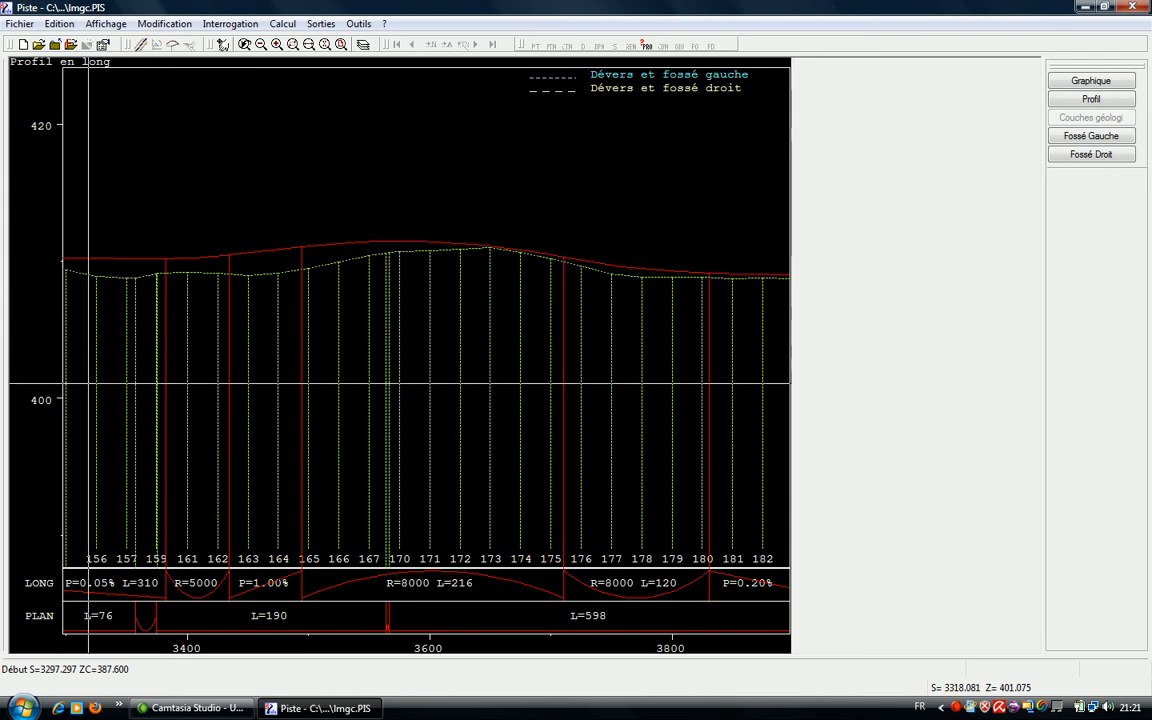
- Examine the longitudinal profile back towards the start of the alignment, as far as profile 31
right_click(302, 191)
left_click(326, 220)
left_click(262, 206)
left_click(657, 163)
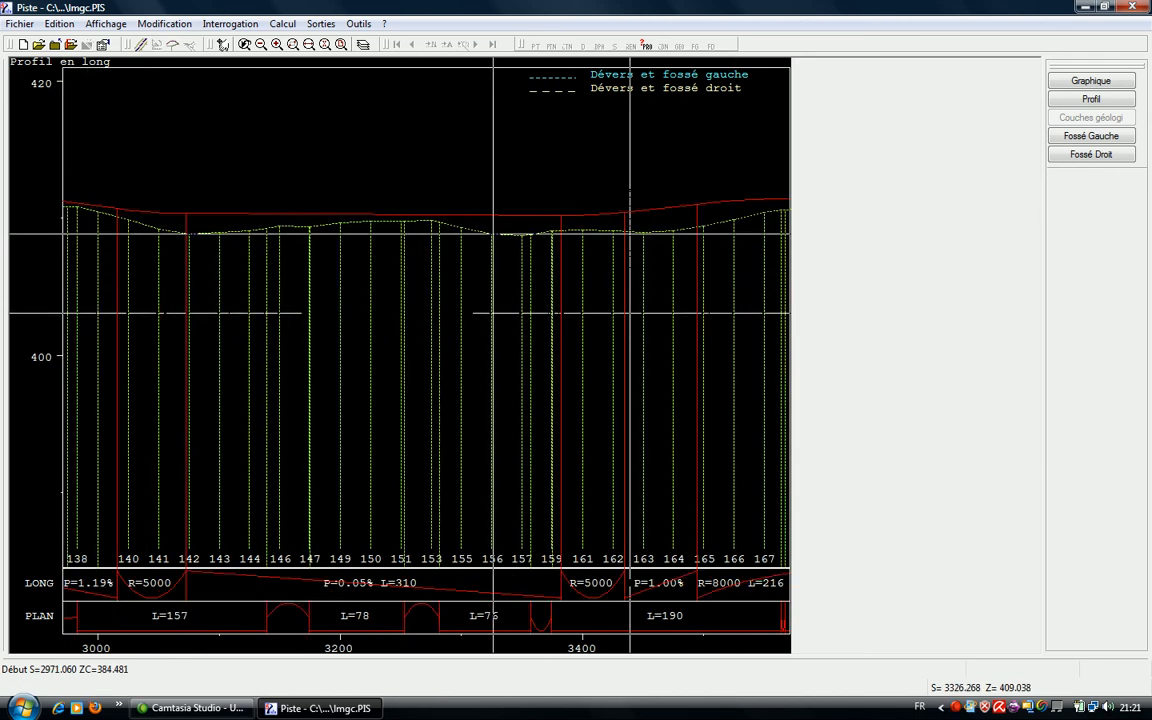
right_click(337, 188)
left_click(380, 213)
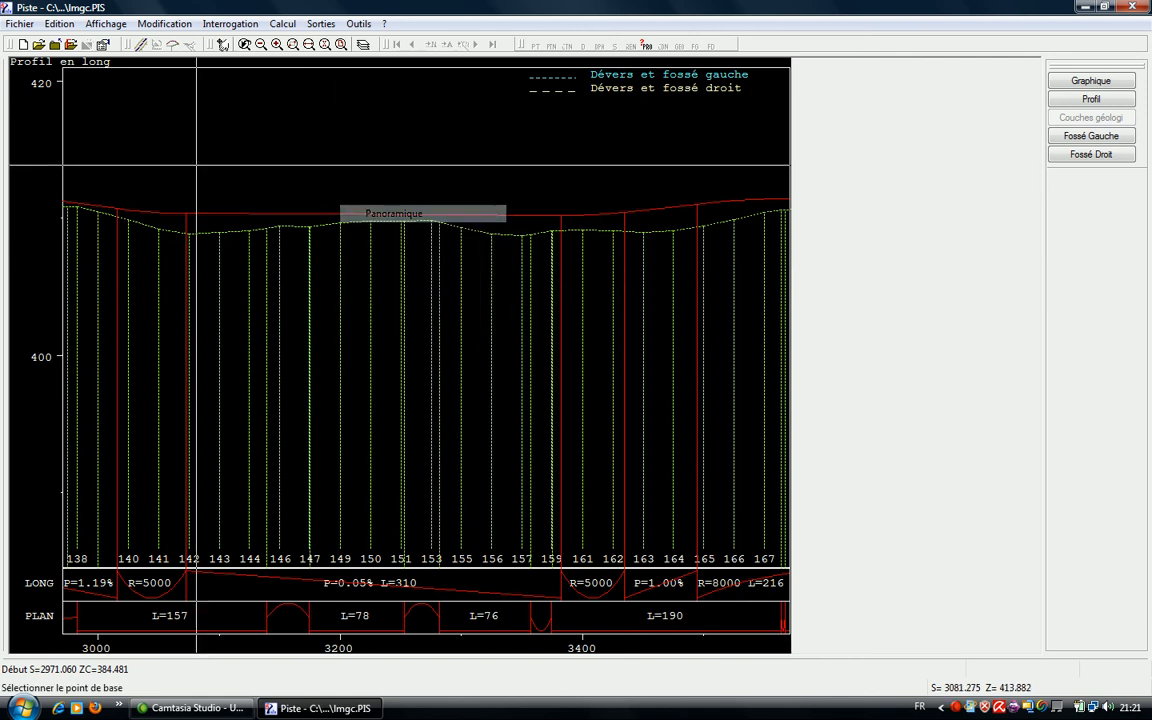
left_click(223, 172)
left_click(572, 247)
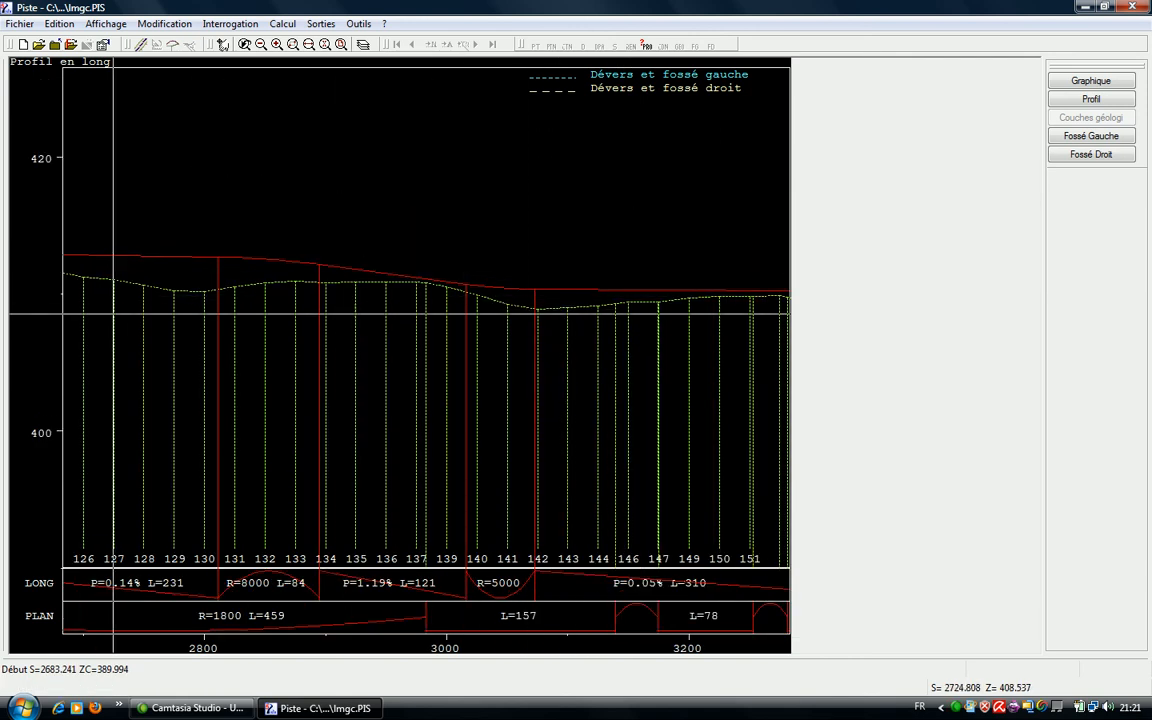
right_click(280, 198)
left_click(310, 224)
left_click(142, 188)
left_click(661, 192)
right_click(432, 198)
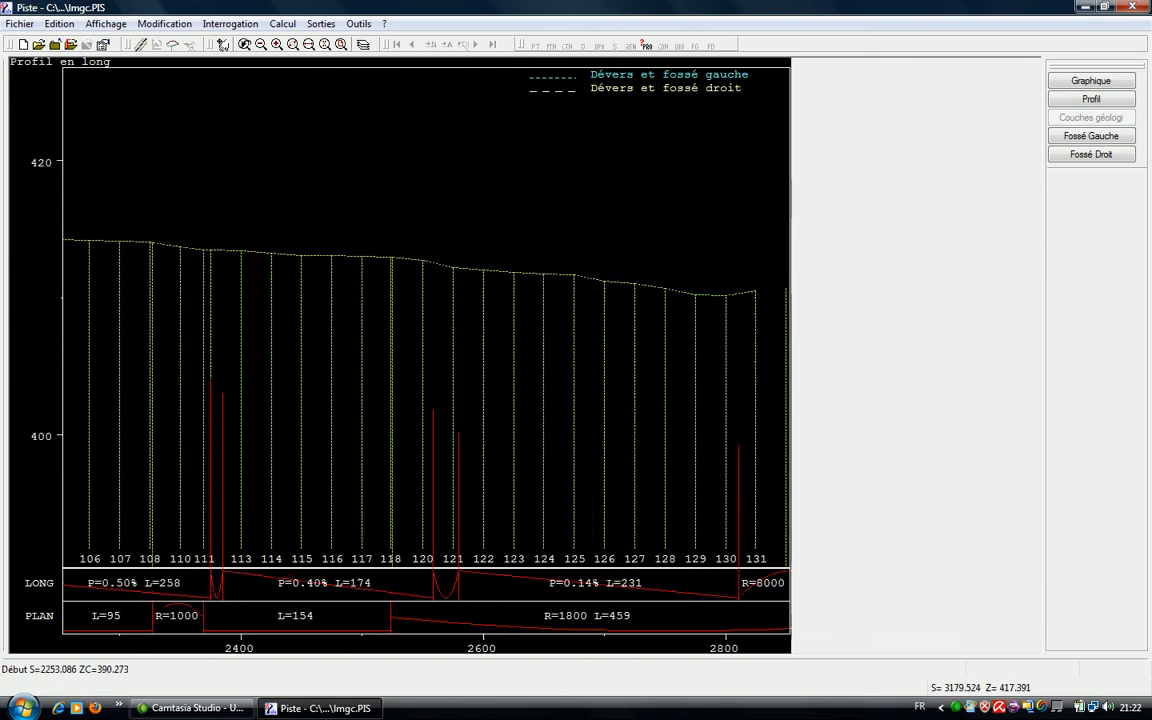
left_click(470, 229)
left_click(114, 186)
left_click(645, 192)
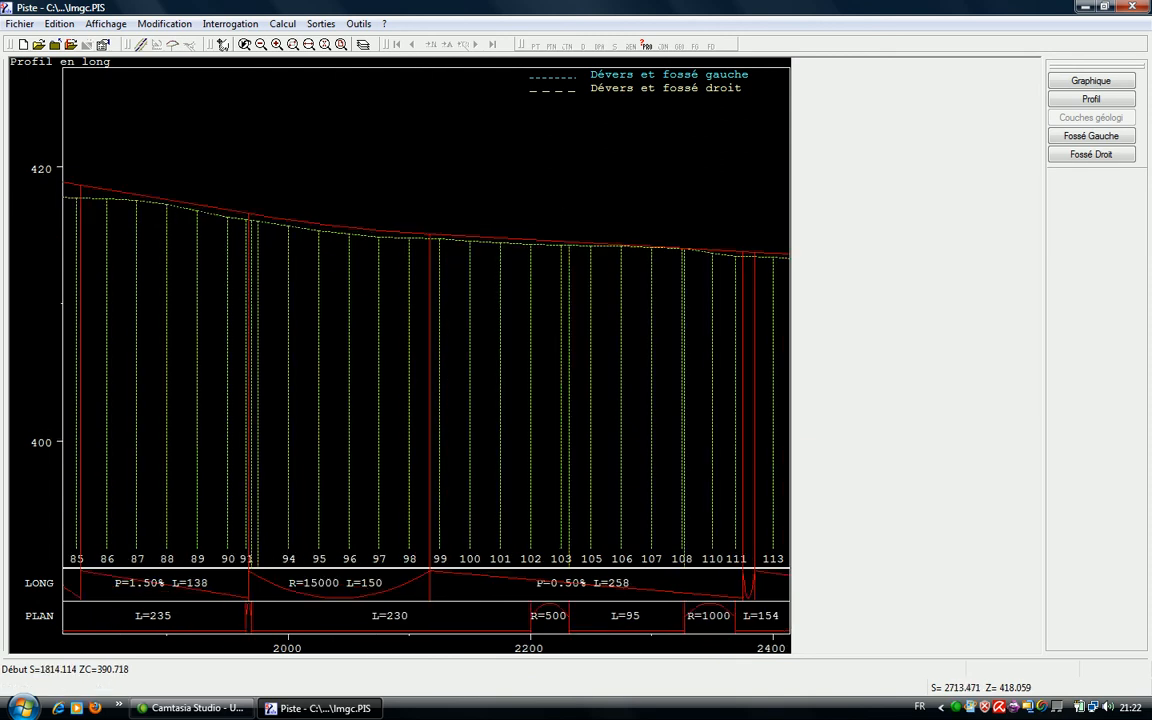
right_click(357, 170)
left_click(391, 197)
left_click(173, 146)
left_click(614, 185)
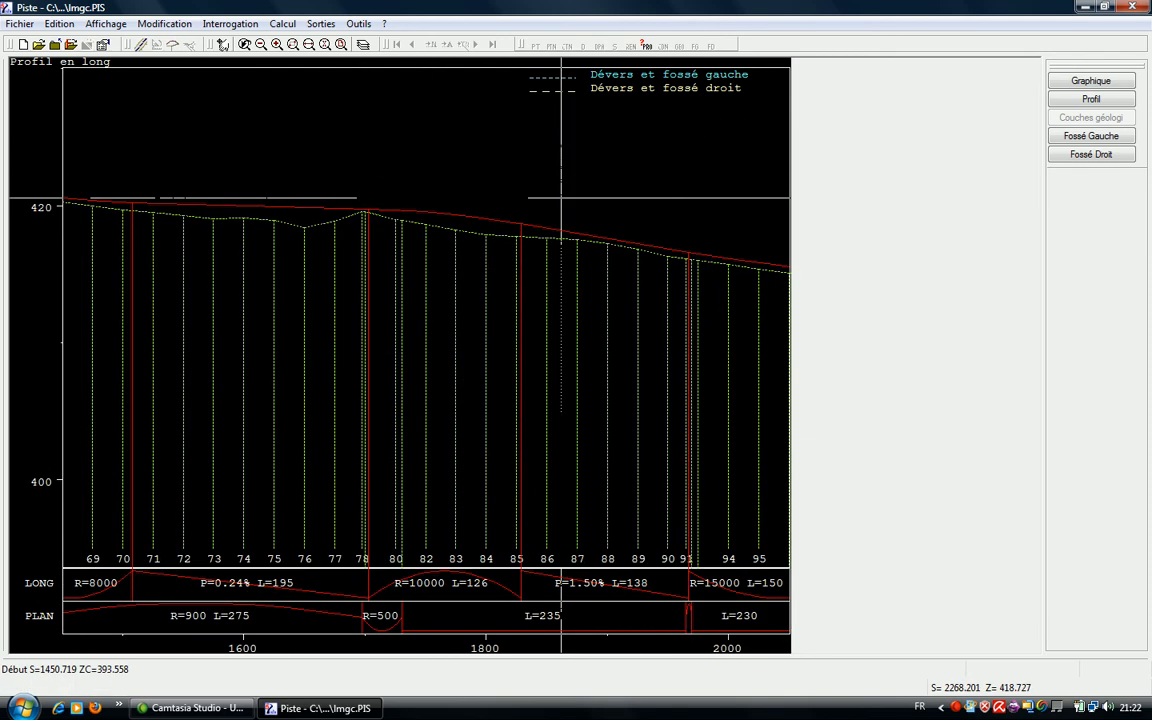
right_click(380, 95)
left_click(417, 121)
left_click(129, 154)
left_click(664, 186)
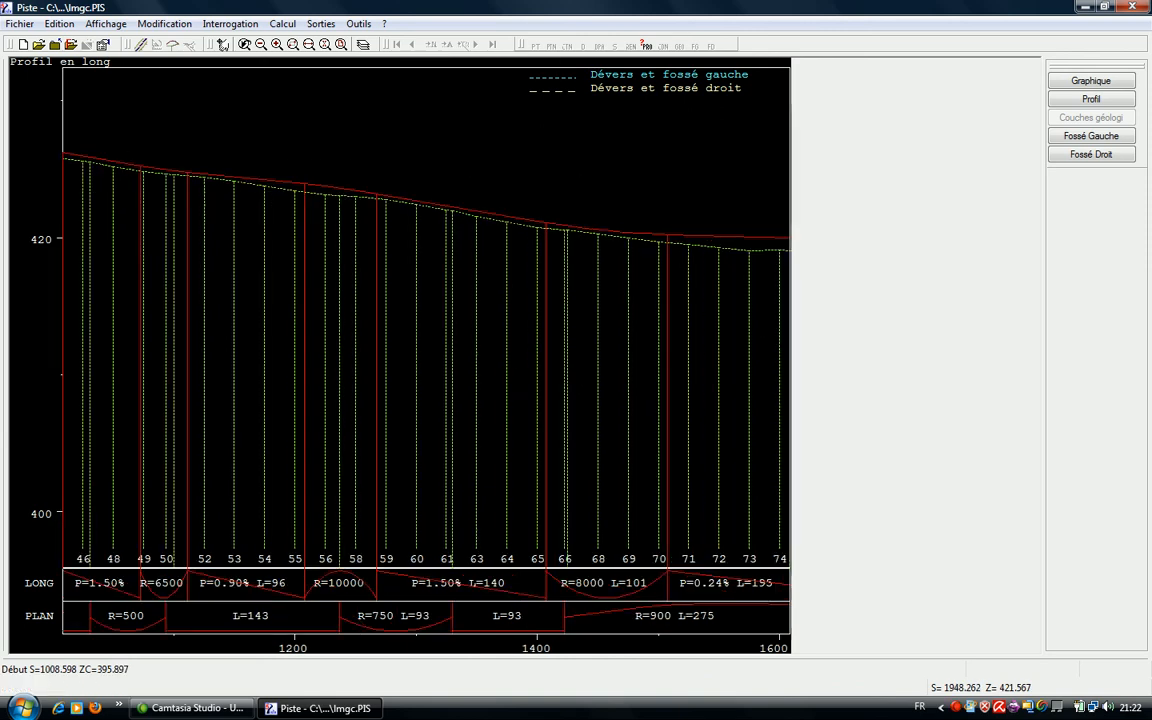
right_click(321, 172)
left_click(359, 201)
left_click(246, 147)
left_click(649, 210)
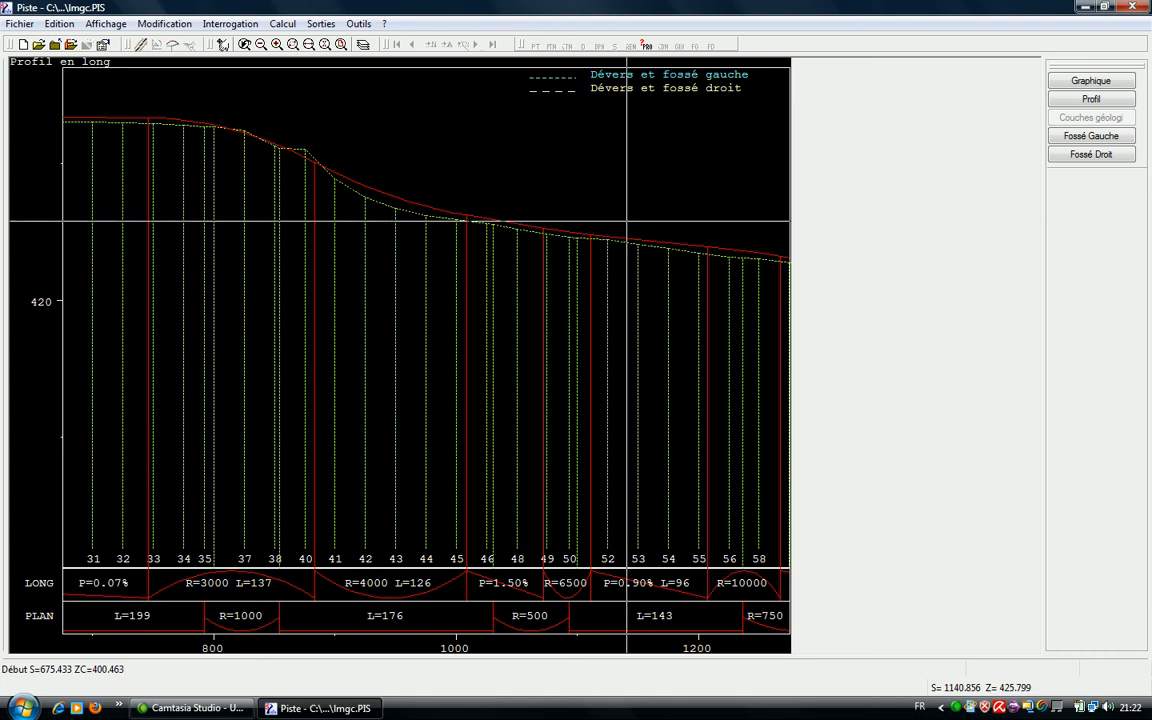
- Query profile 84 on the longitudinal profile
right_click(548, 200)
left_click(570, 227)
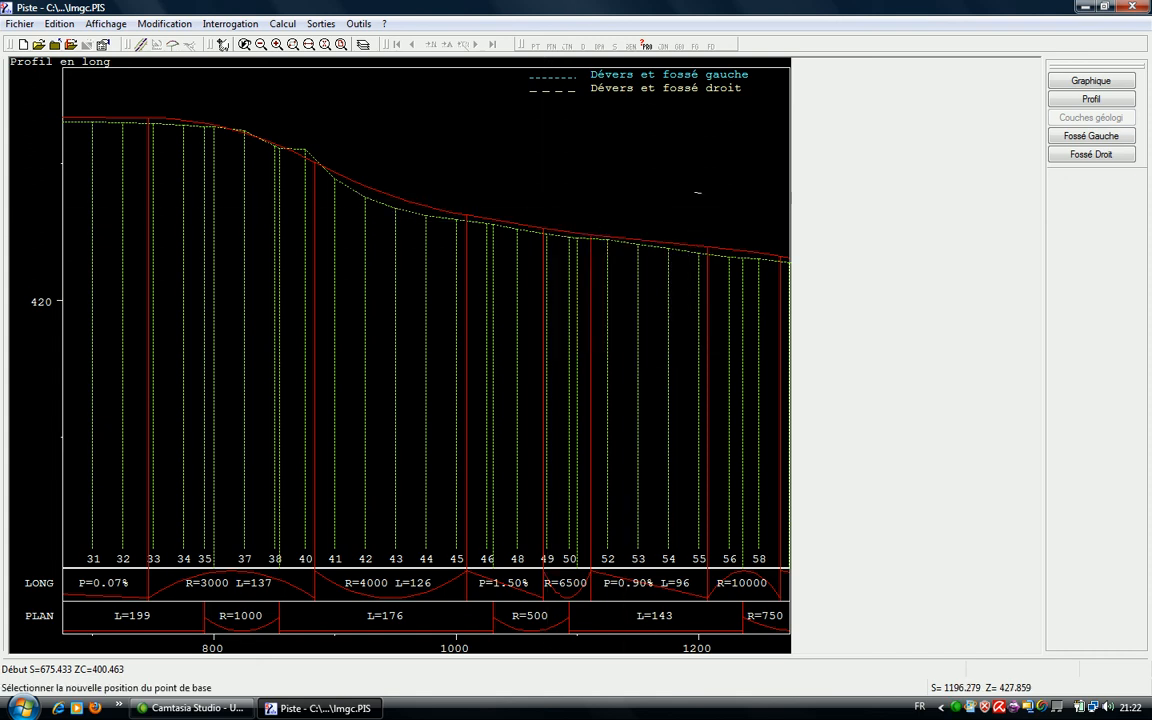
left_click(237, 260)
right_click(461, 292)
left_click(487, 317)
left_click(376, 230)
left_click(607, 289)
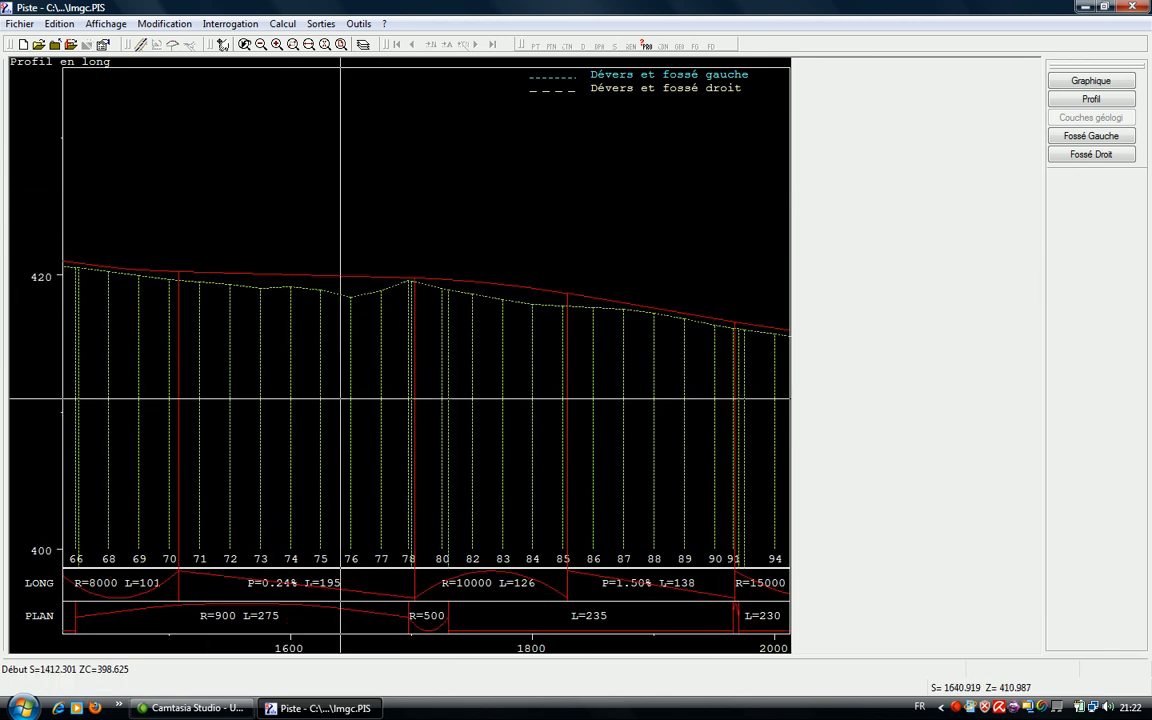
left_click(255, 24)
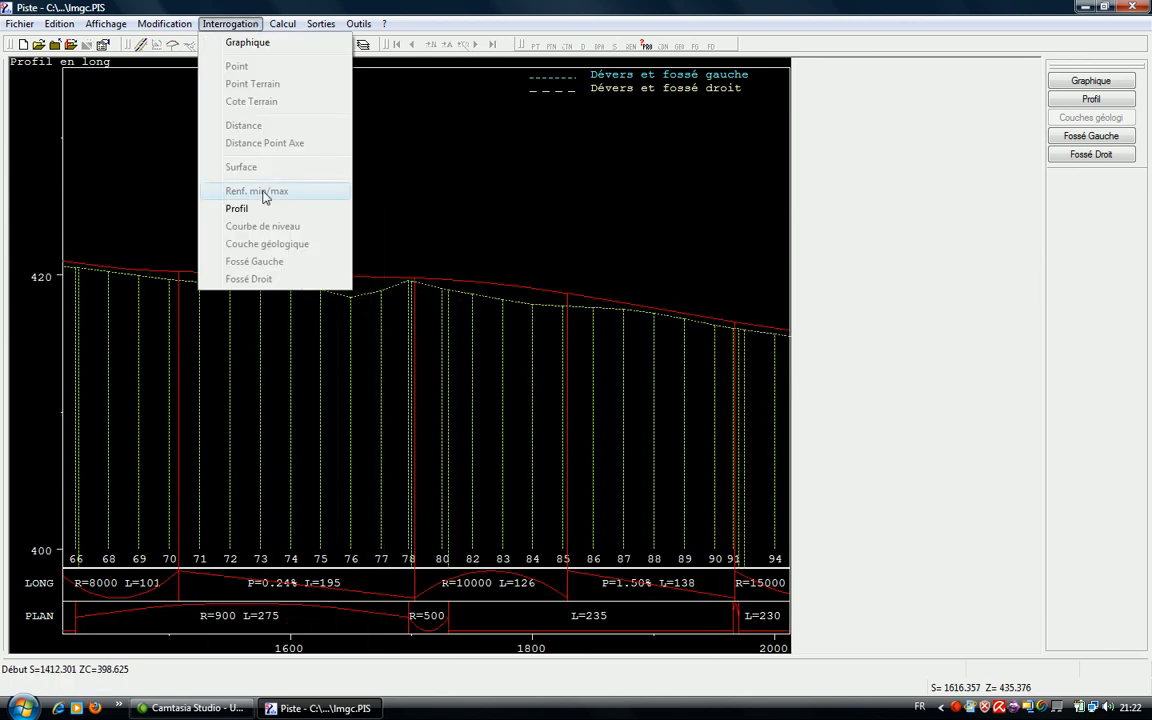
left_click(236, 208)
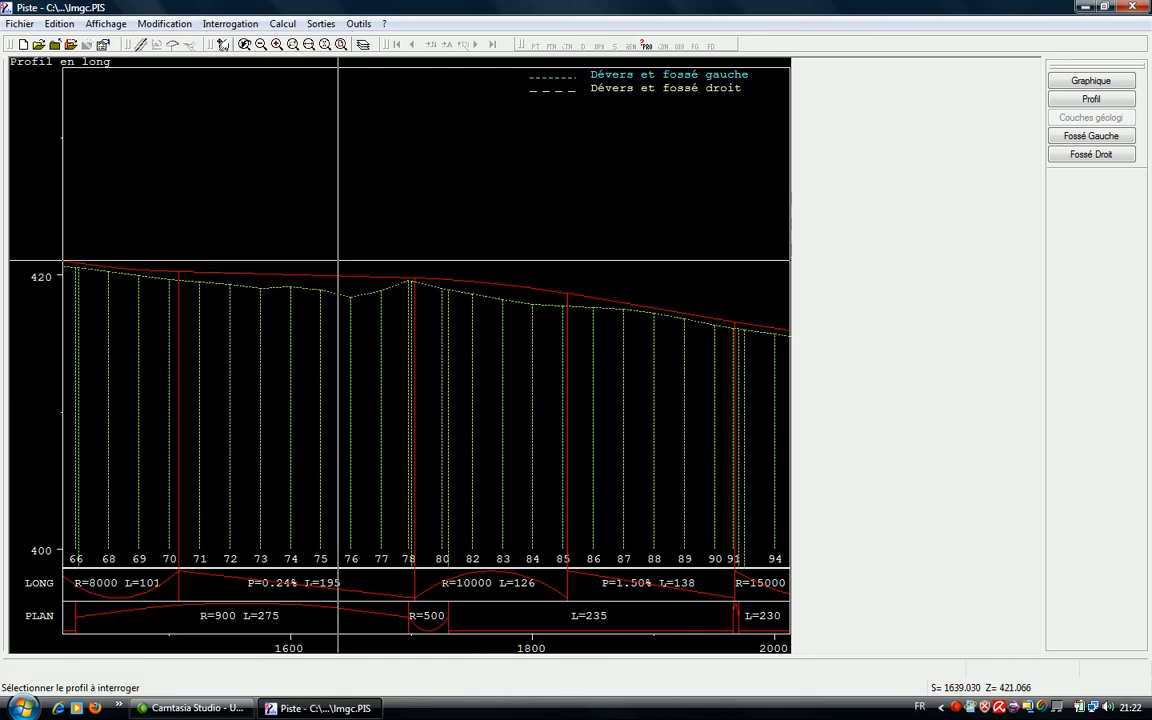
left_click(532, 290)
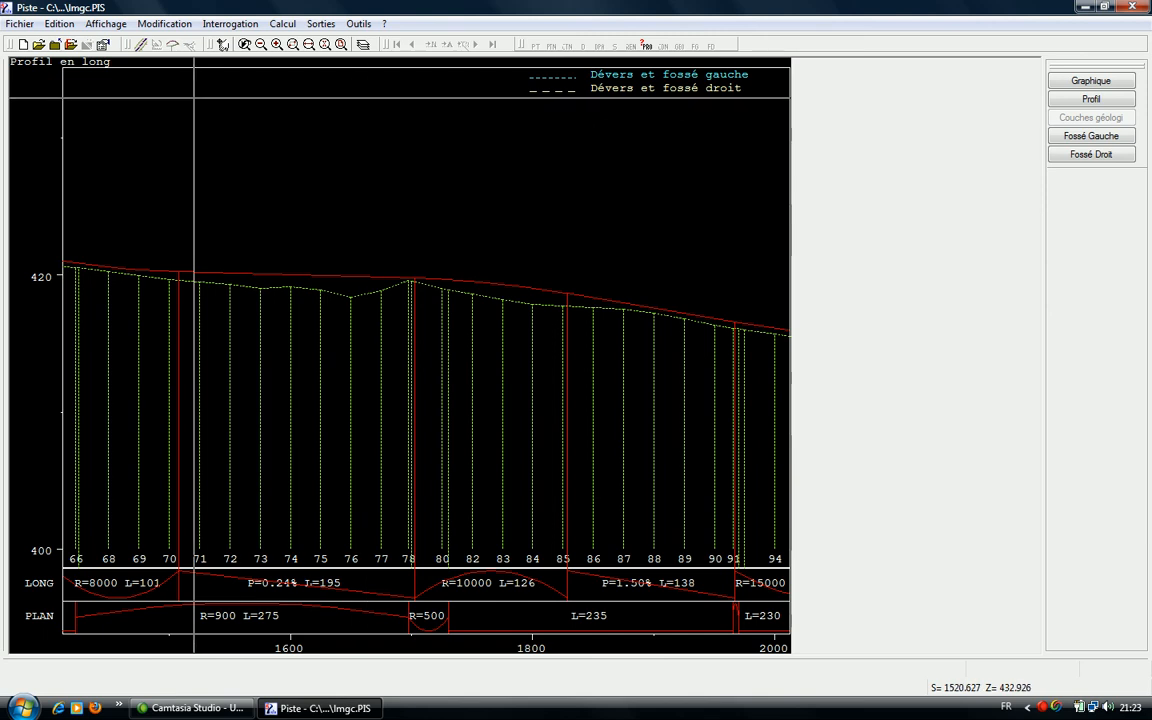
- Switch to the Tracé en plan view and turn on its Profil layer
left_click(140, 46)
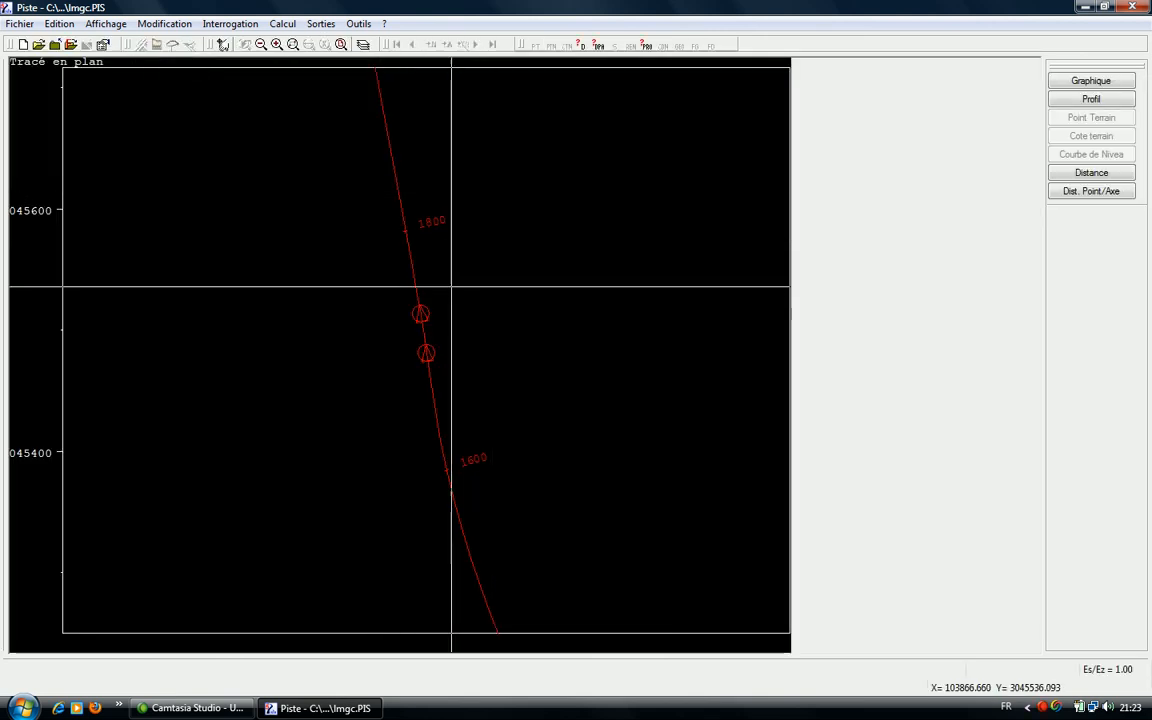
right_click(490, 202)
left_click(512, 212)
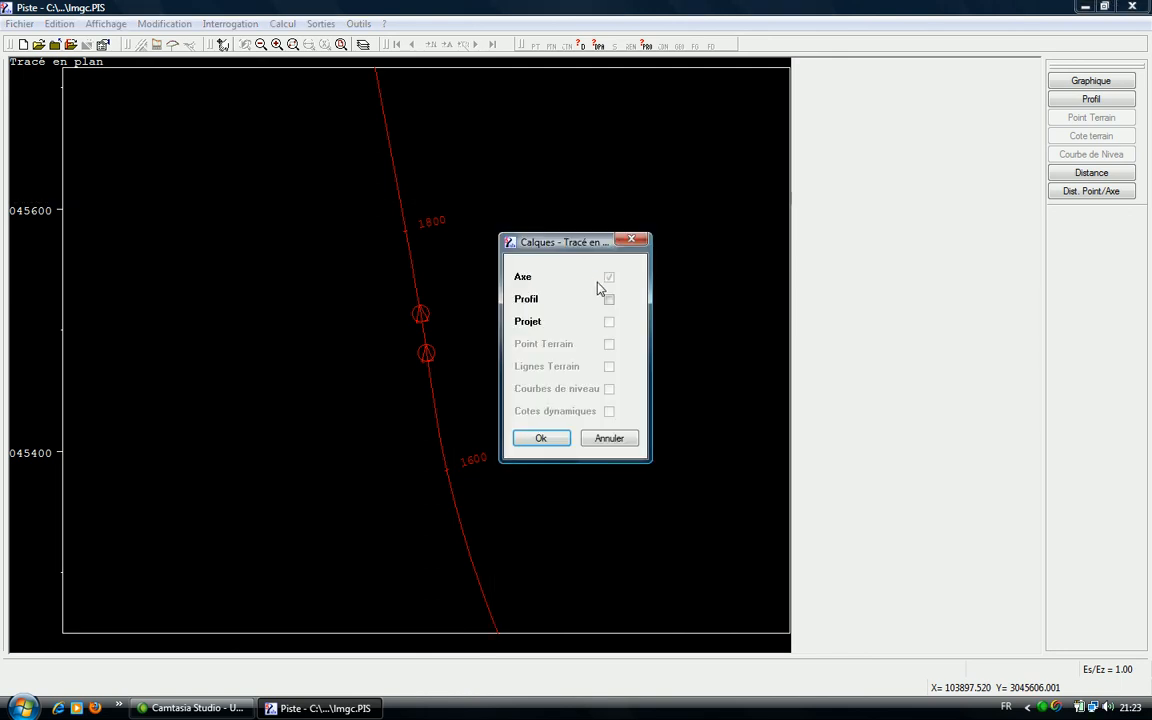
left_click(540, 438)
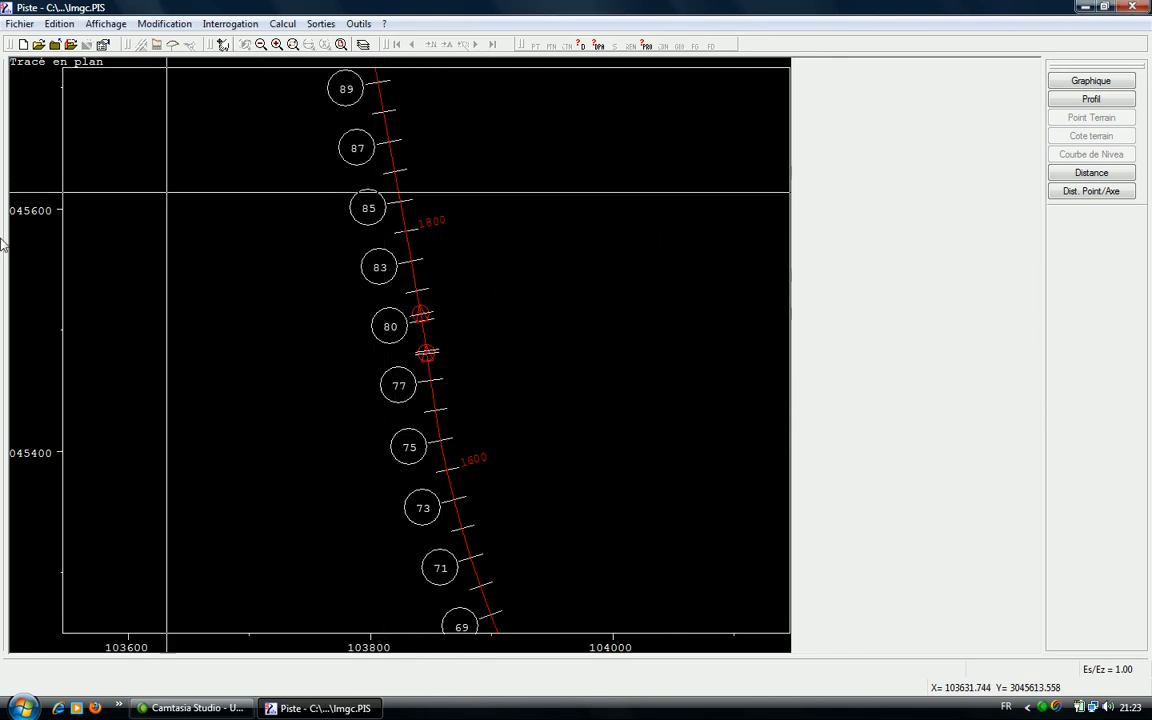
- Query profile 85 on the plan alignment
left_click(230, 23)
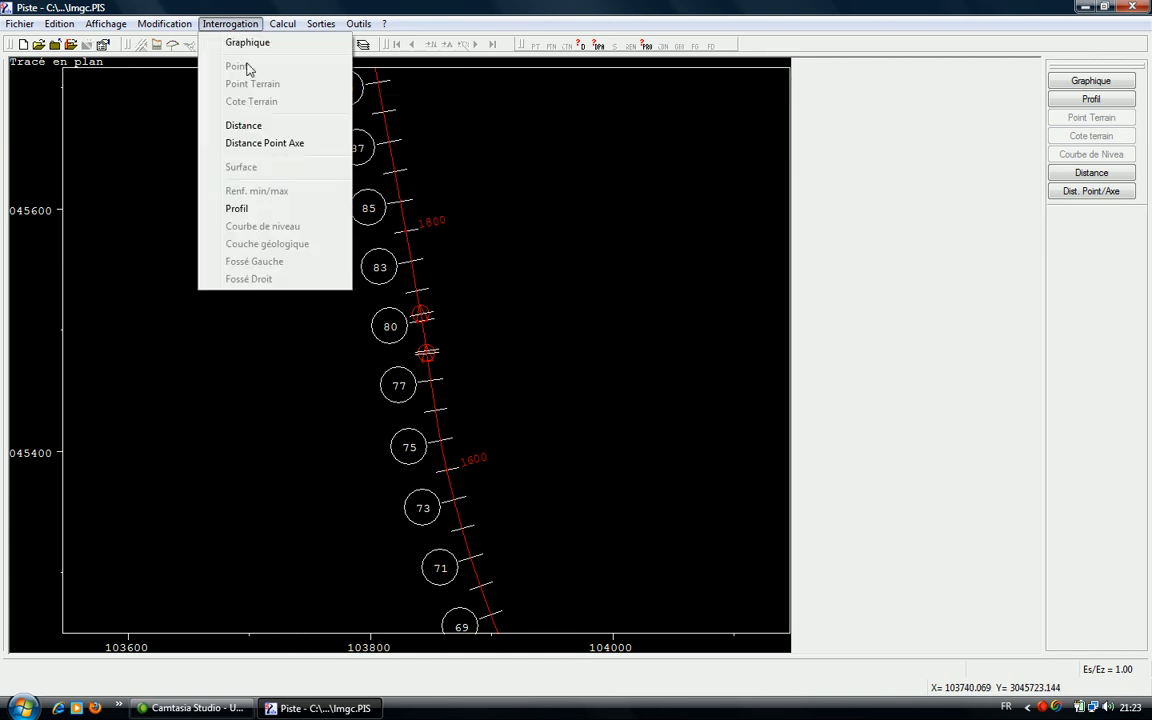
left_click(258, 210)
left_click(403, 200)
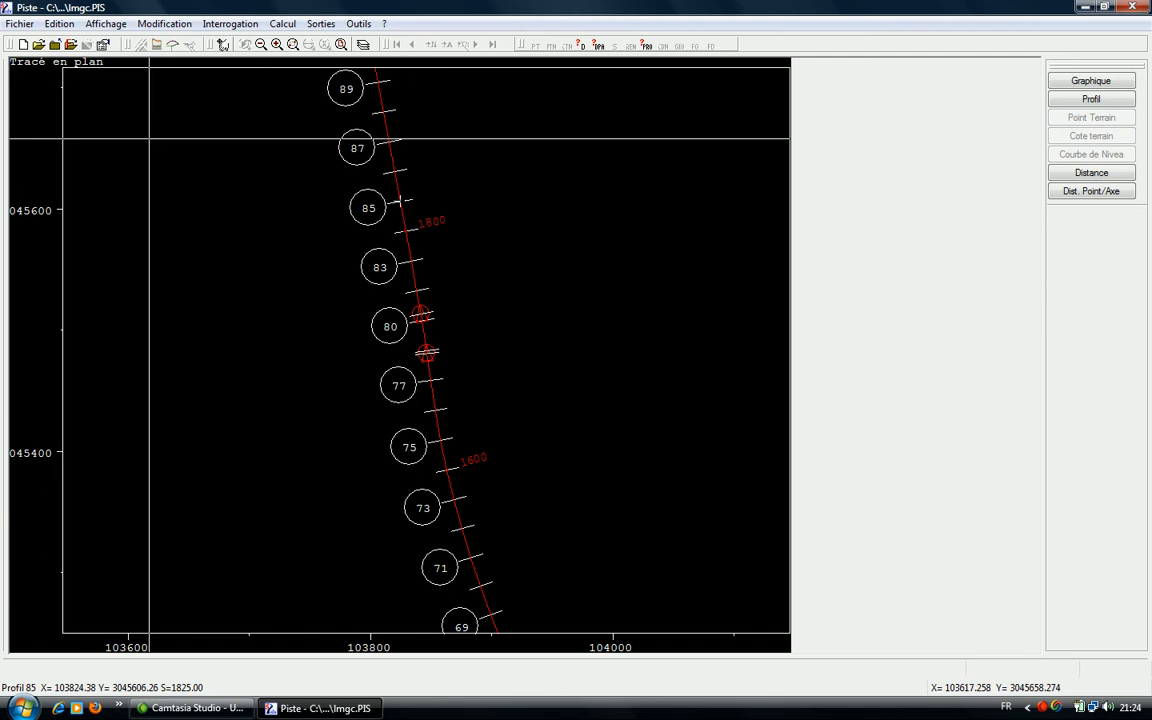
- Return to the longitudinal profile and display the cross-section of profile 84 in Conception Transversale
left_click(160, 45)
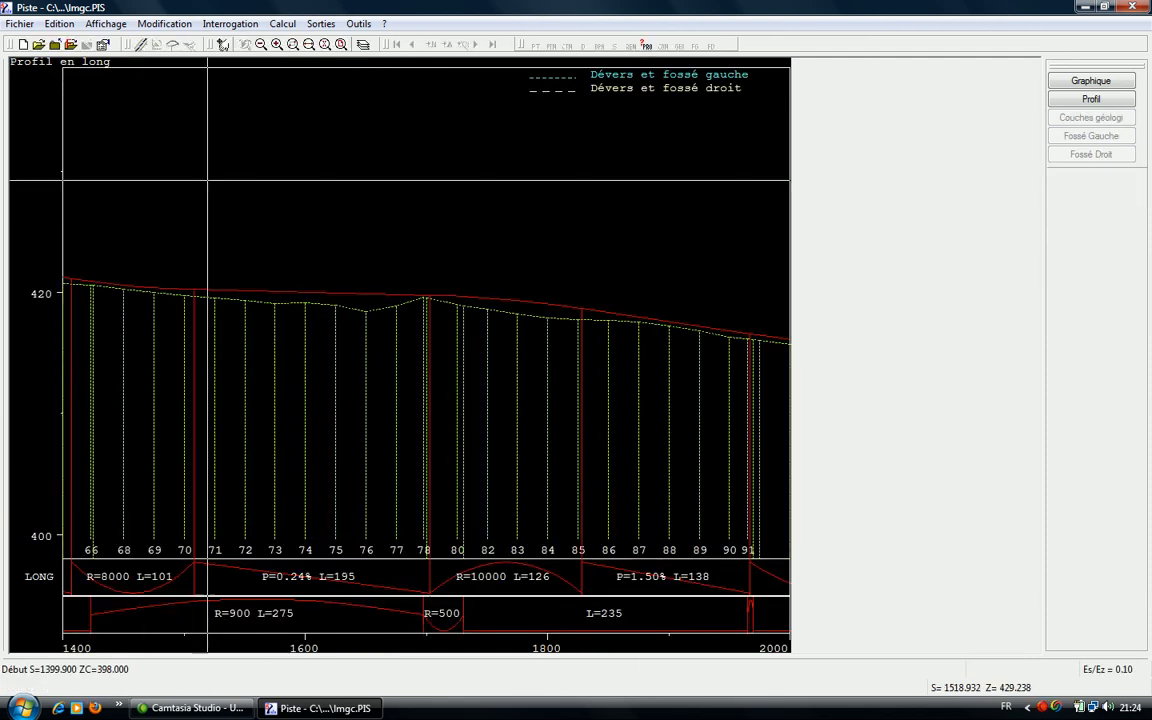
left_click(172, 45)
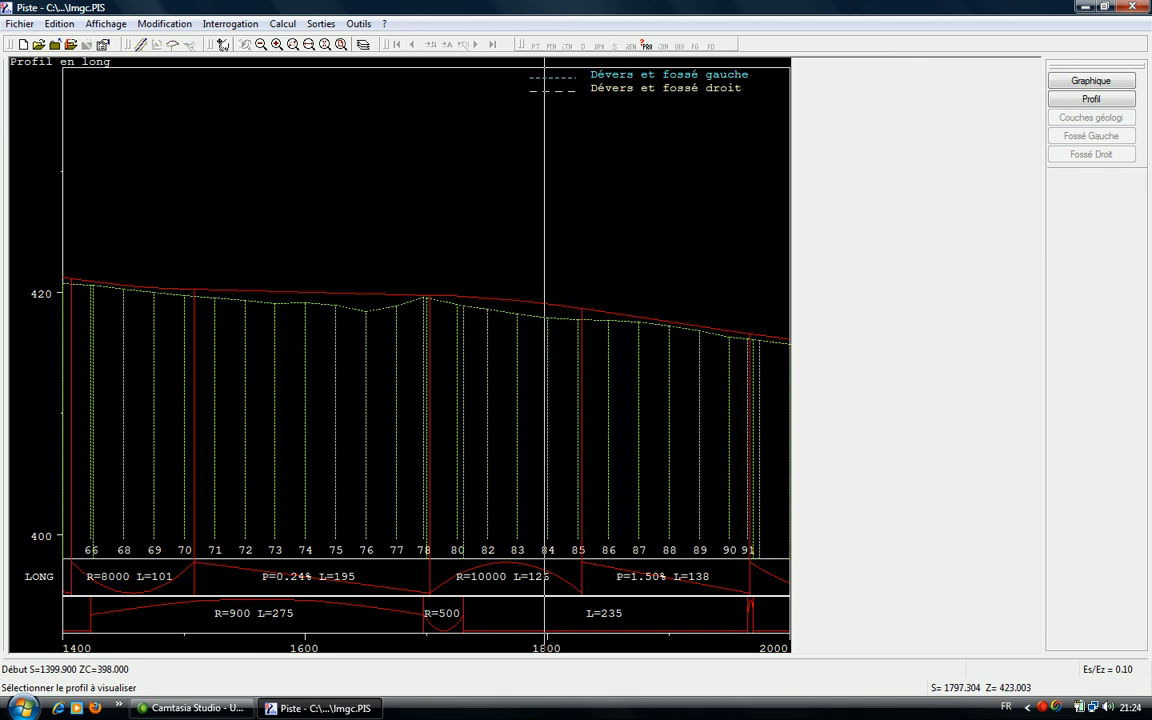
left_click(547, 261)
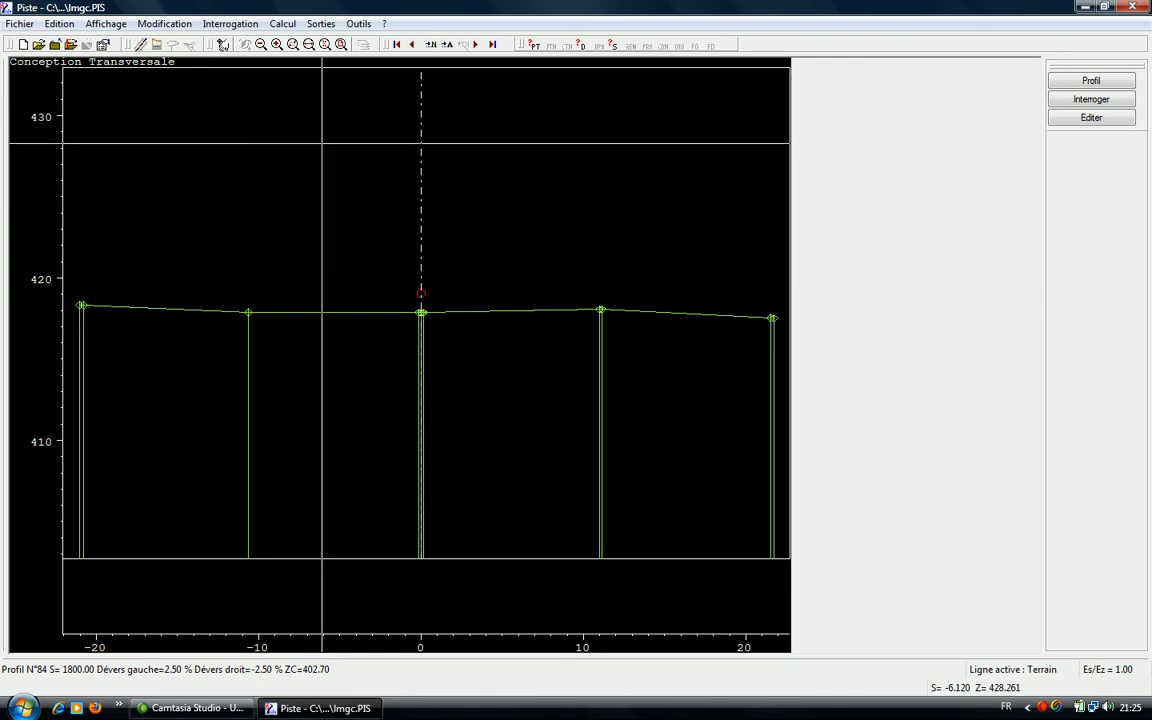
- Browse the cross-sections forward one by one to profile 89 and jump to profile number 150
left_click(475, 45)
left_click(476, 45)
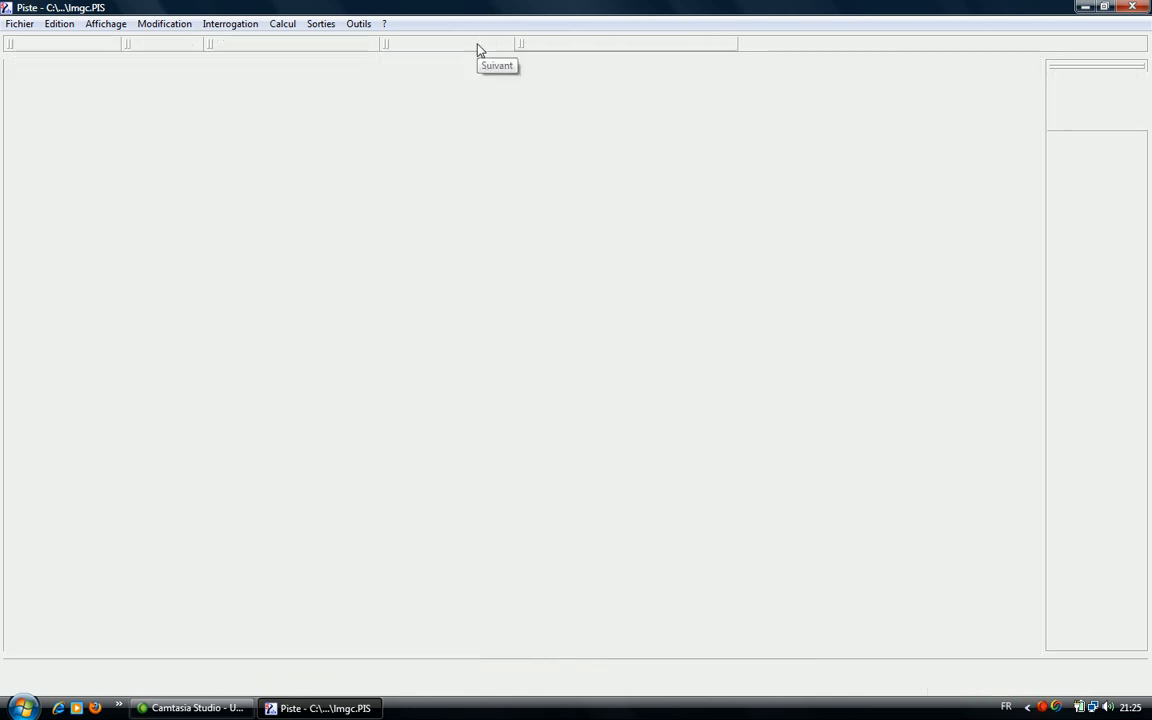
left_click(476, 45)
left_click(476, 45)
left_click(476, 45)
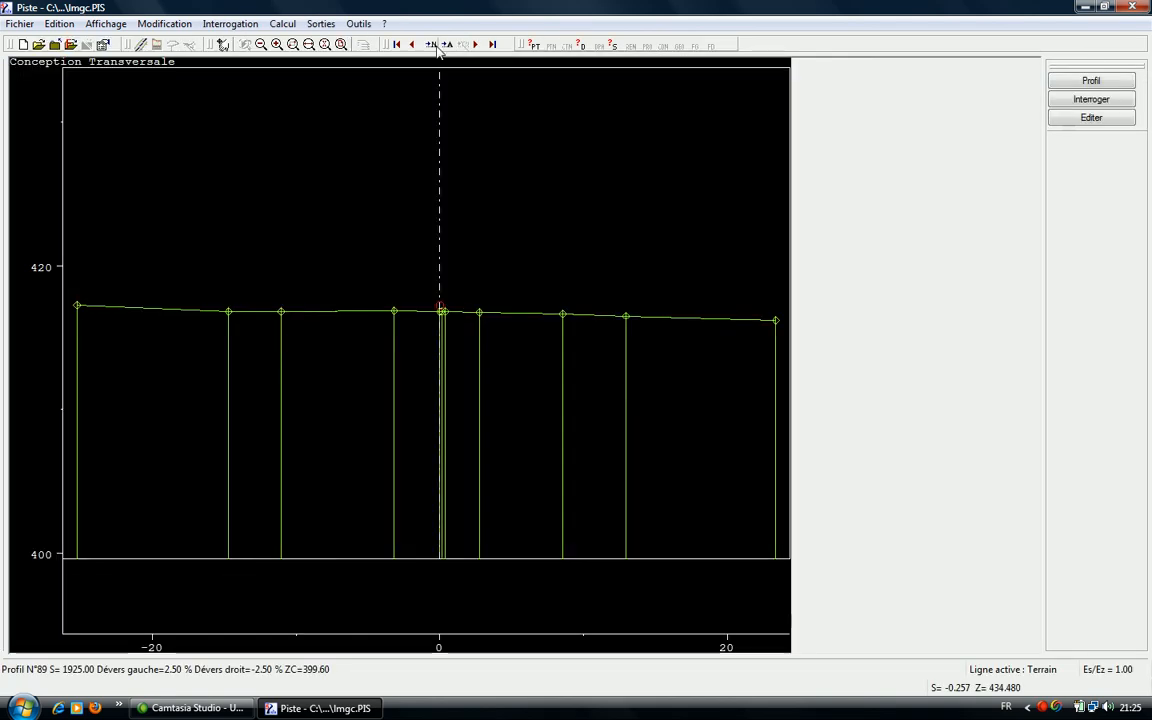
left_click(430, 45)
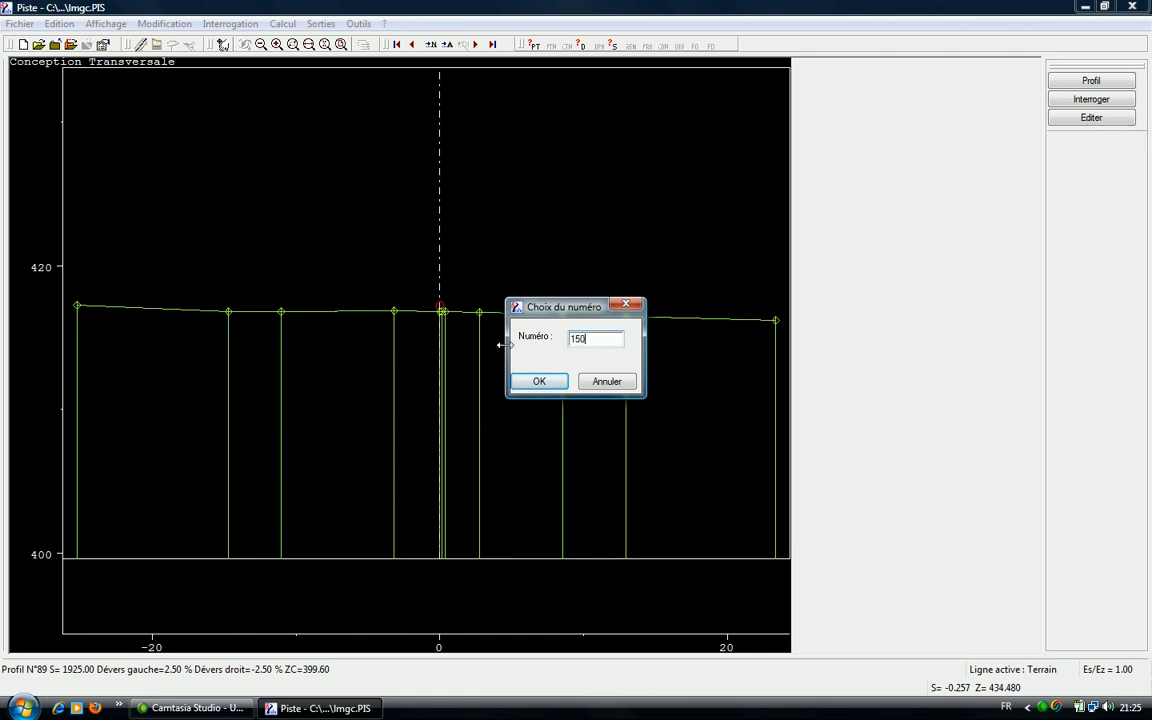
left_click(549, 381)
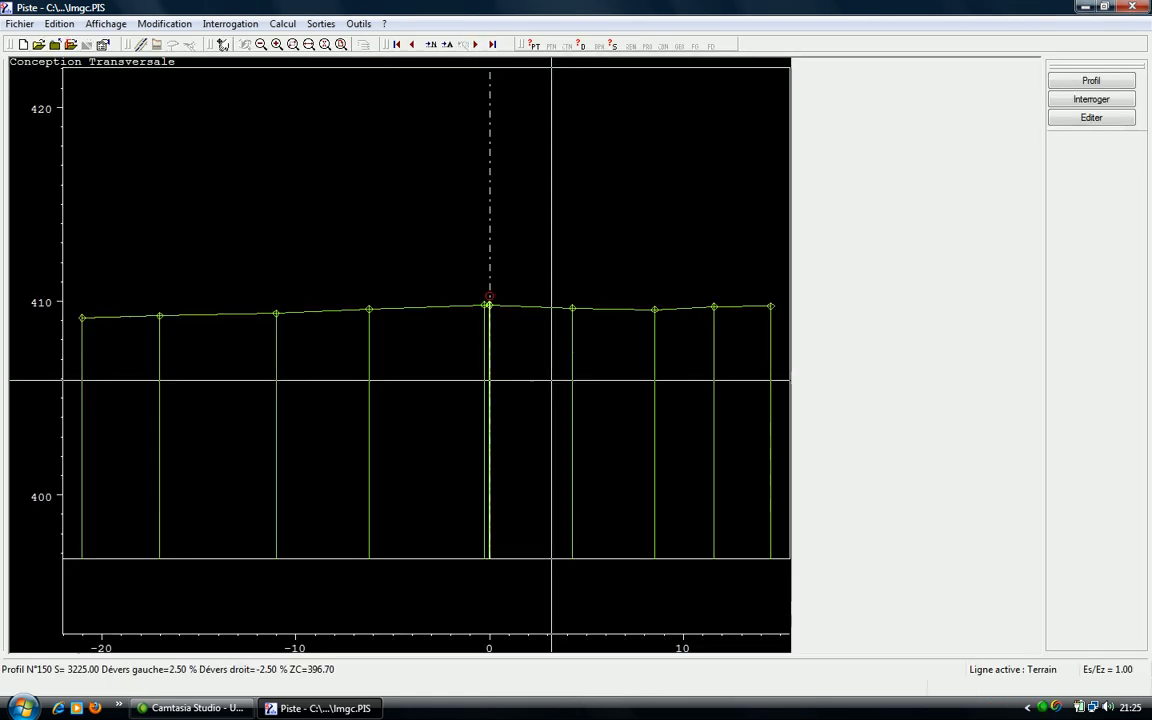
- Display the cross-section located at abscissa 2875
left_click(447, 45)
type("2875")
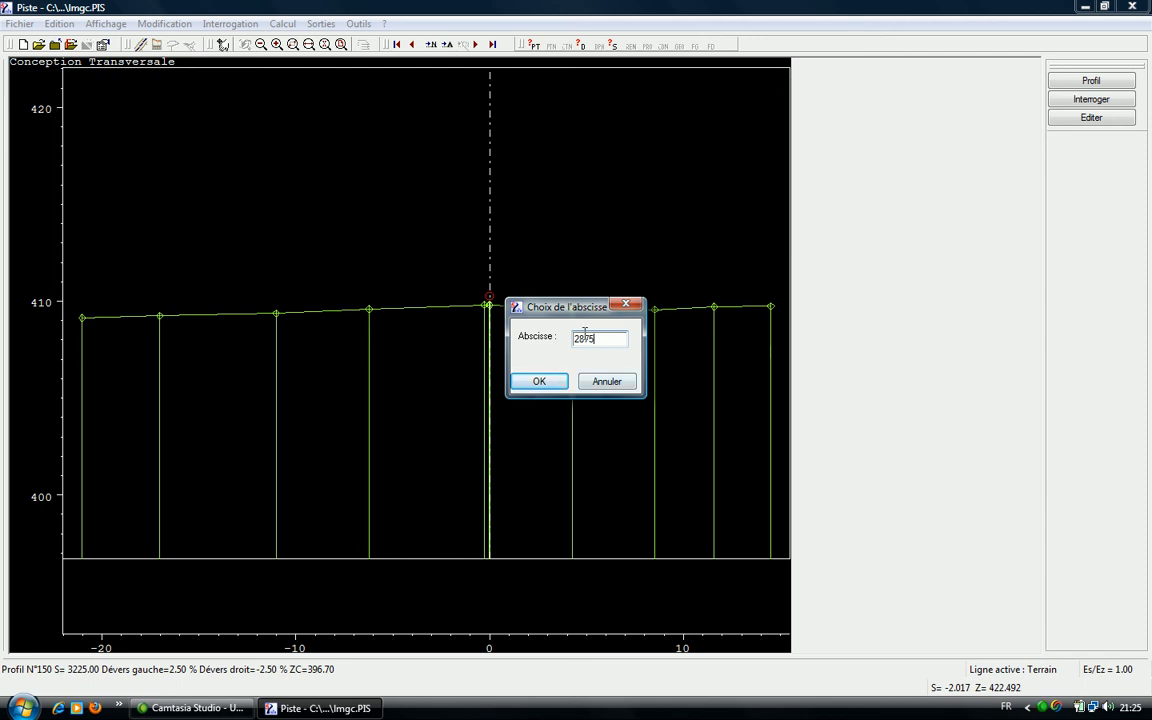
key("Return")
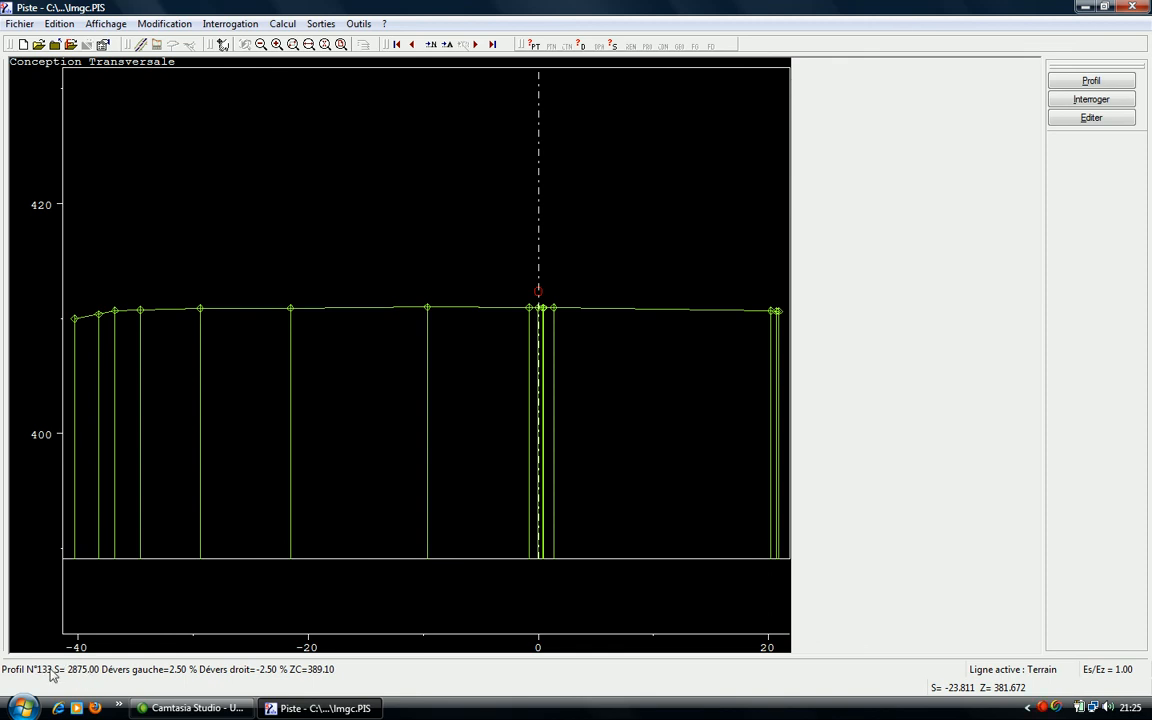
- Display the cross-section located at abscissa 2575
left_click(447, 45)
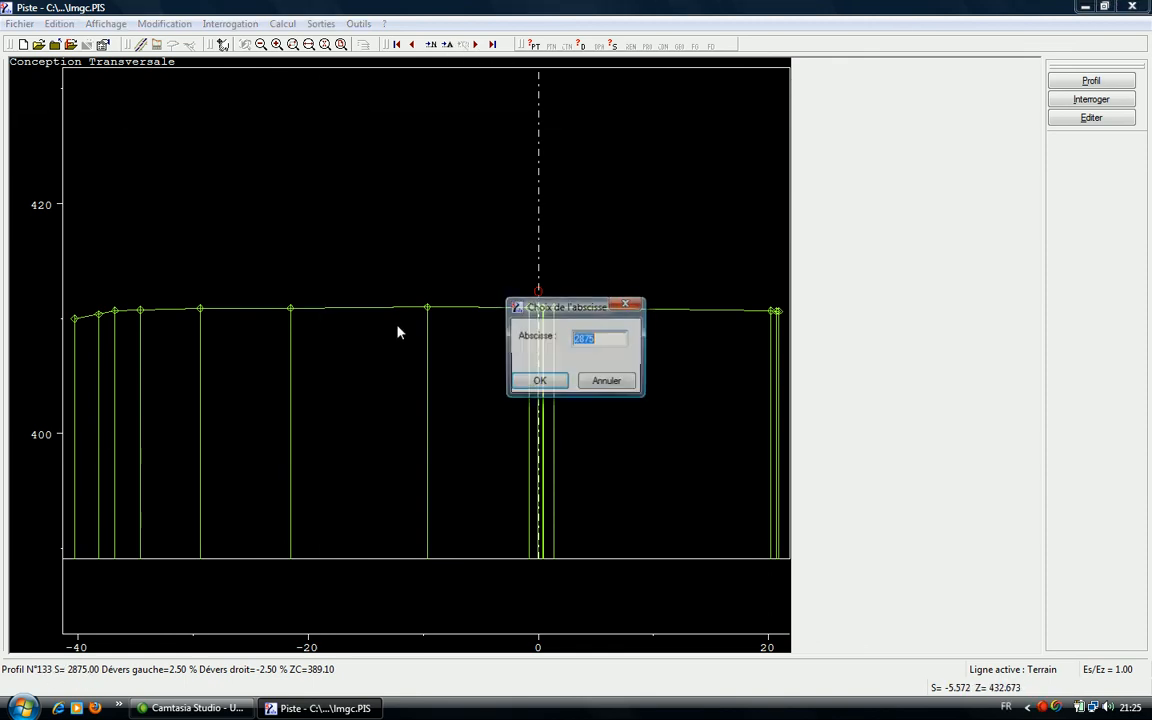
type("2")
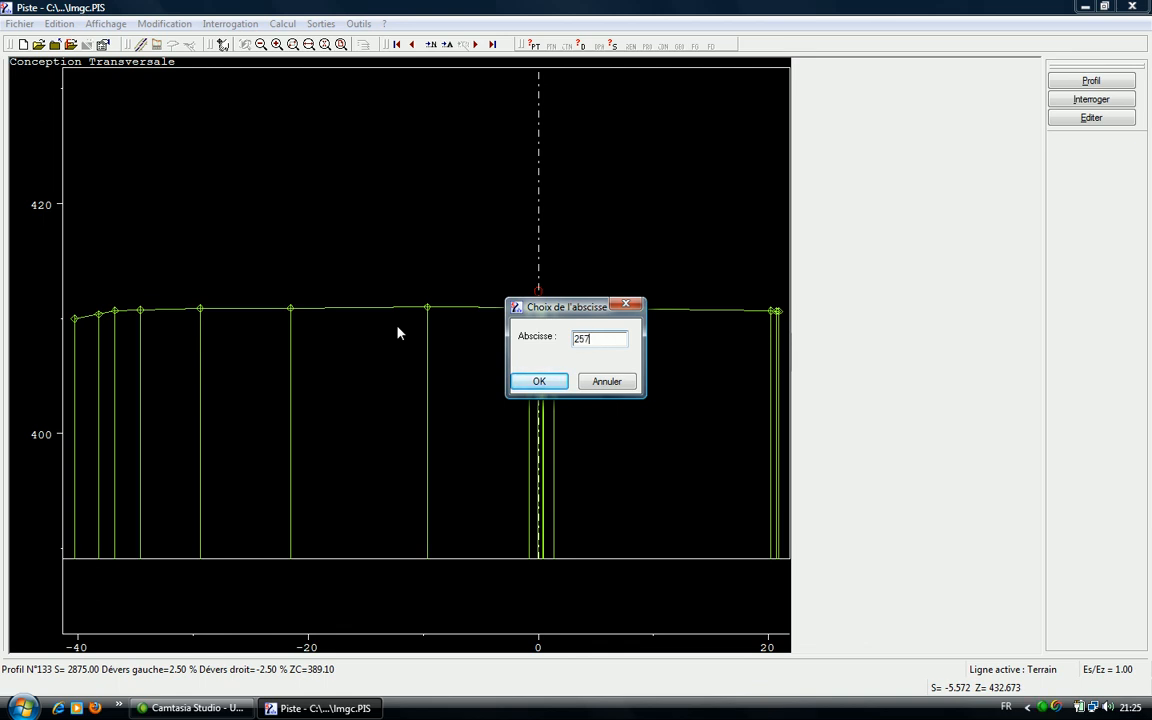
left_click(539, 384)
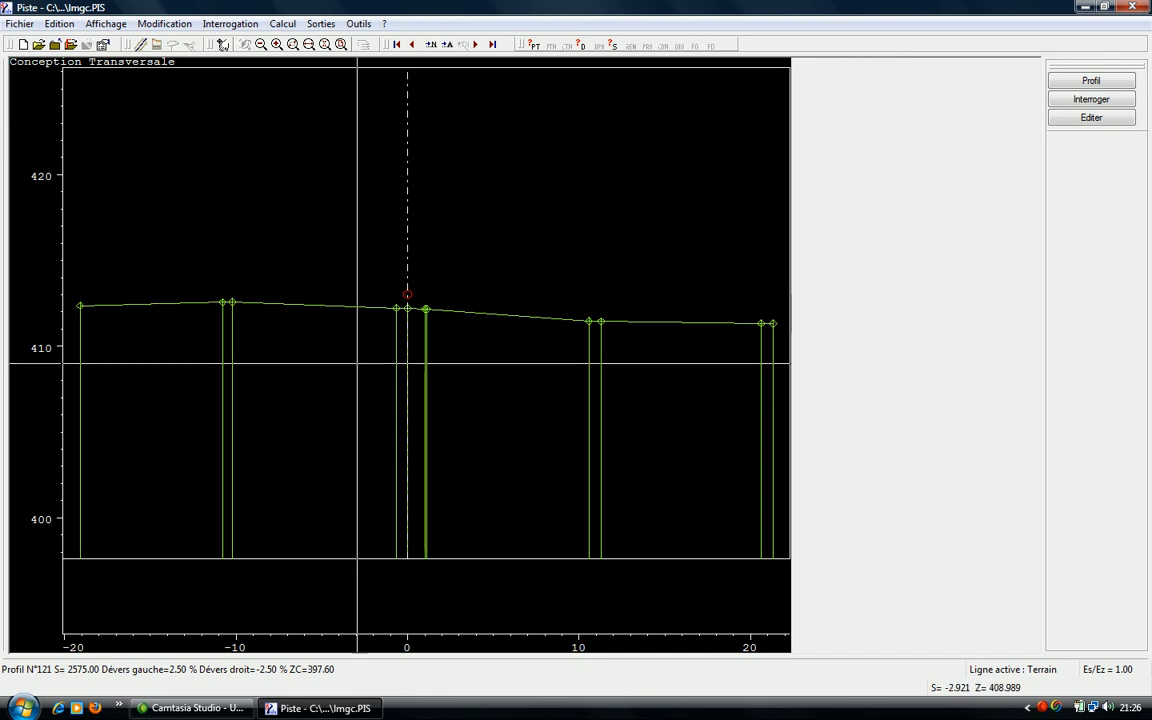
- View the plan alignment and the longitudinal profile, and return to Conception Transversale at the cross-section of profile 76
left_click(172, 27)
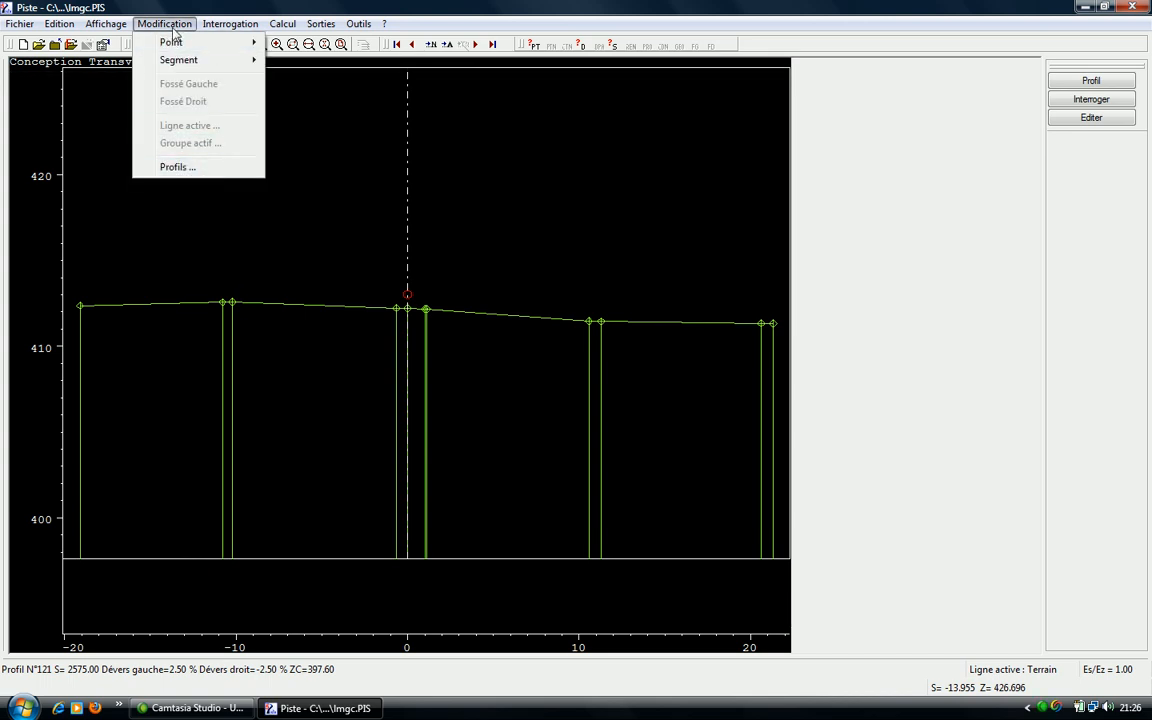
left_click(176, 167)
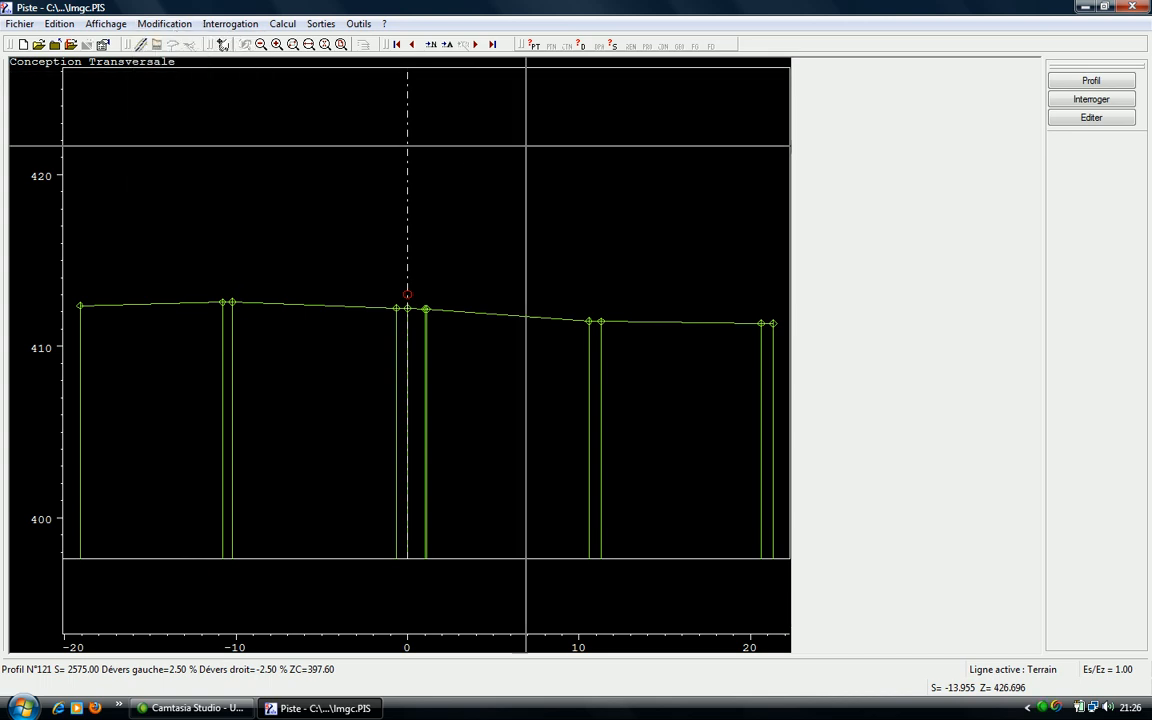
left_click(143, 48)
left_click(168, 25)
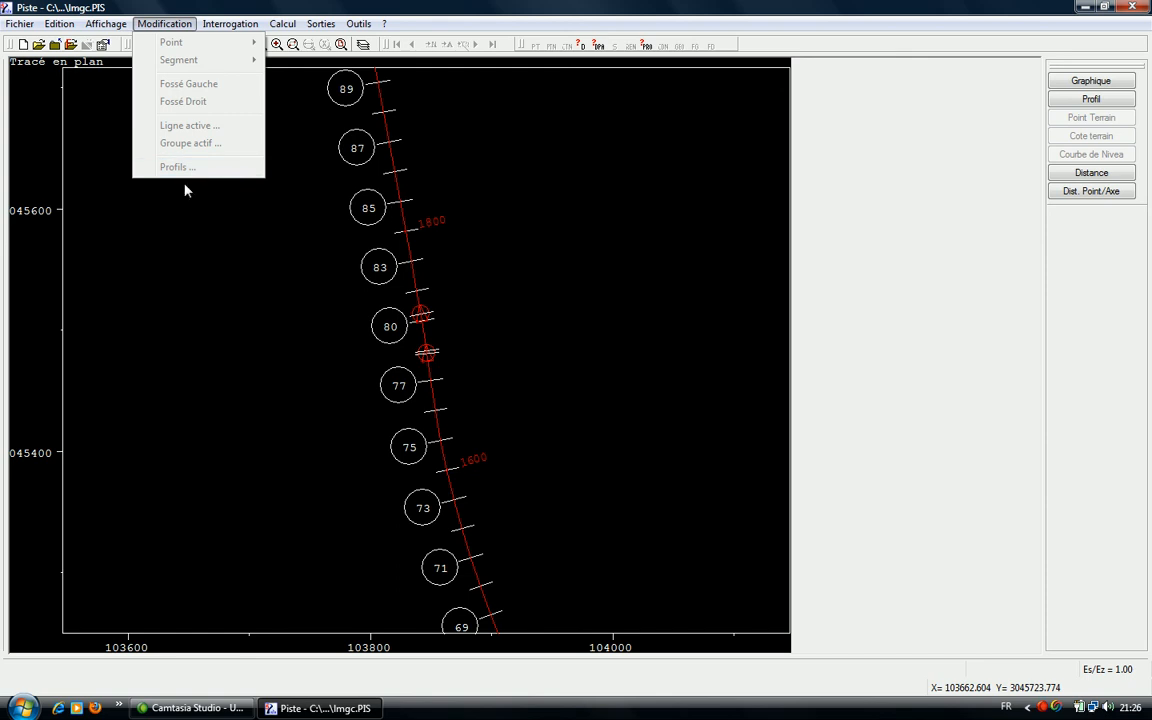
left_click(586, 206)
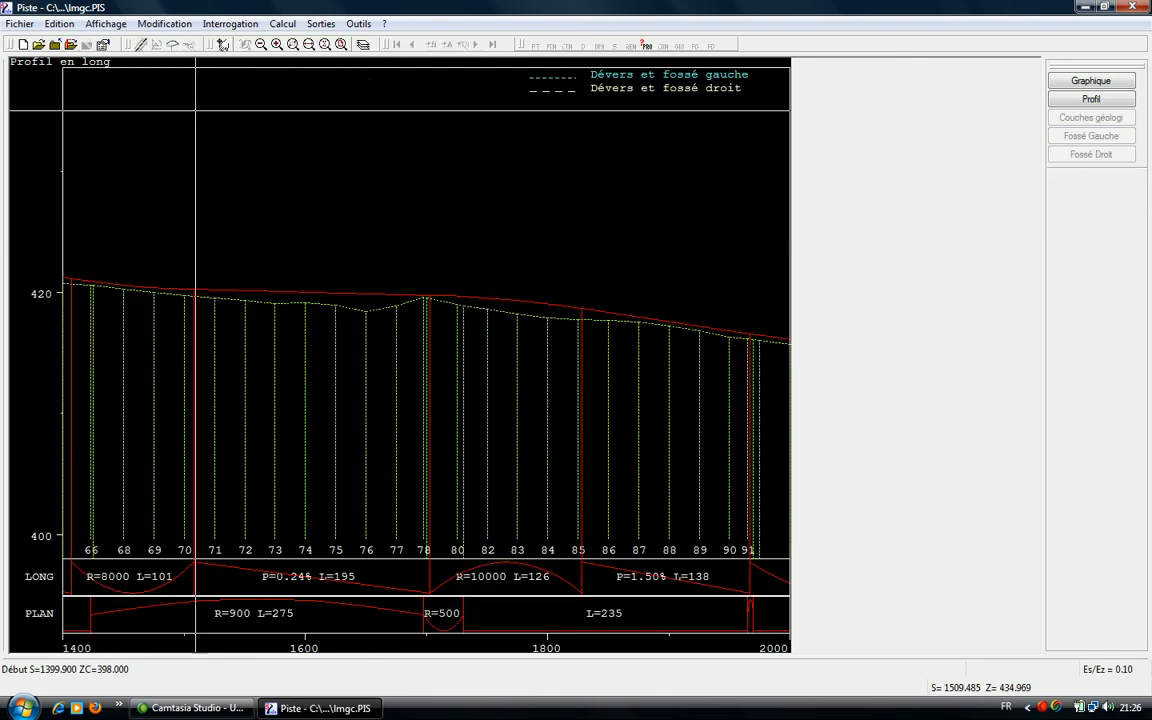
left_click(169, 23)
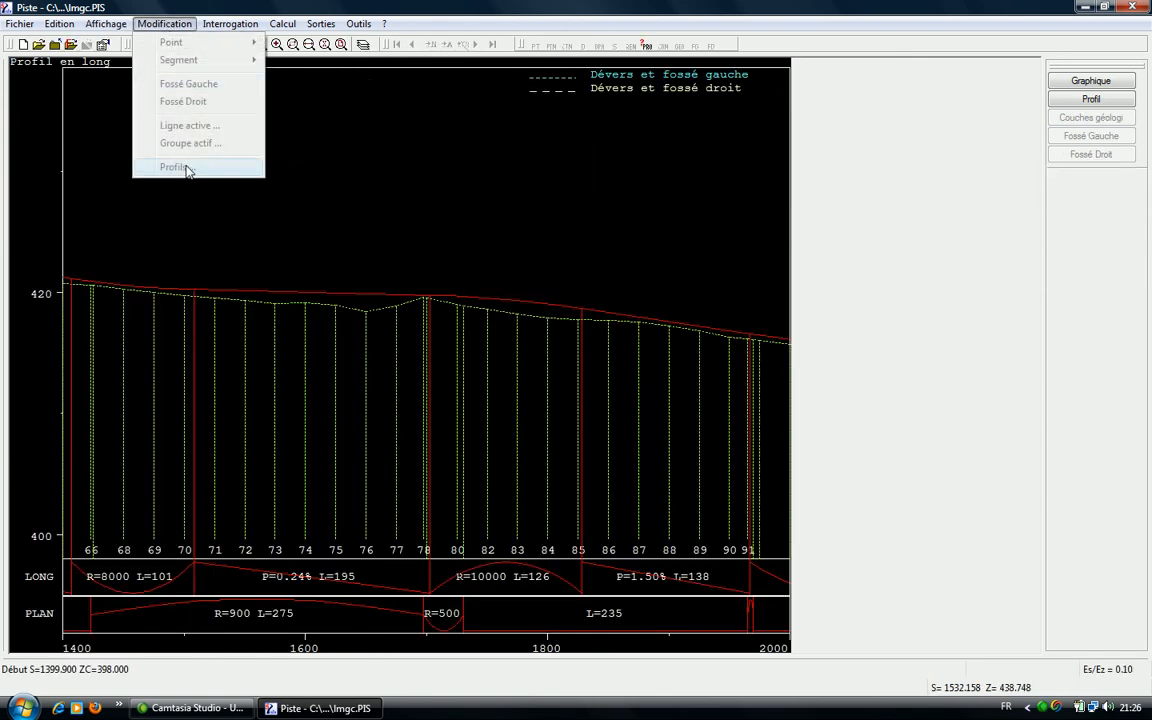
left_click(444, 146)
left_click(157, 44)
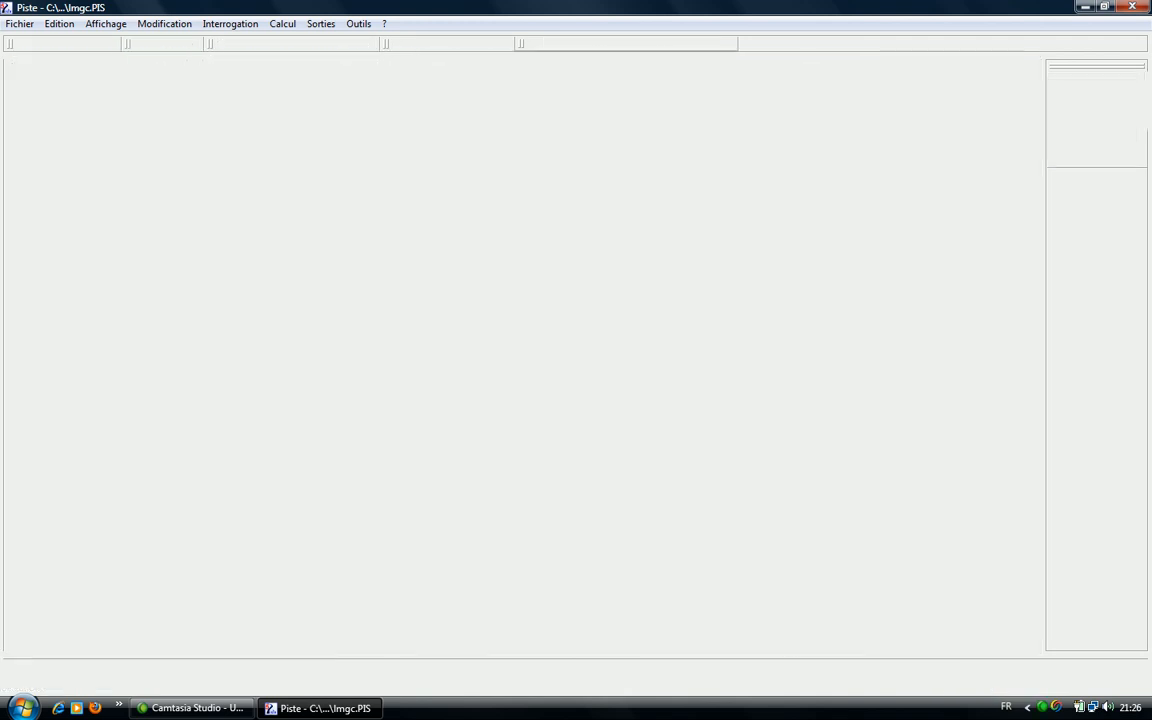
- Open the profile modification table for abscissas 0 to 4493.76 and examine its crossfall and project elevation values
left_click(169, 23)
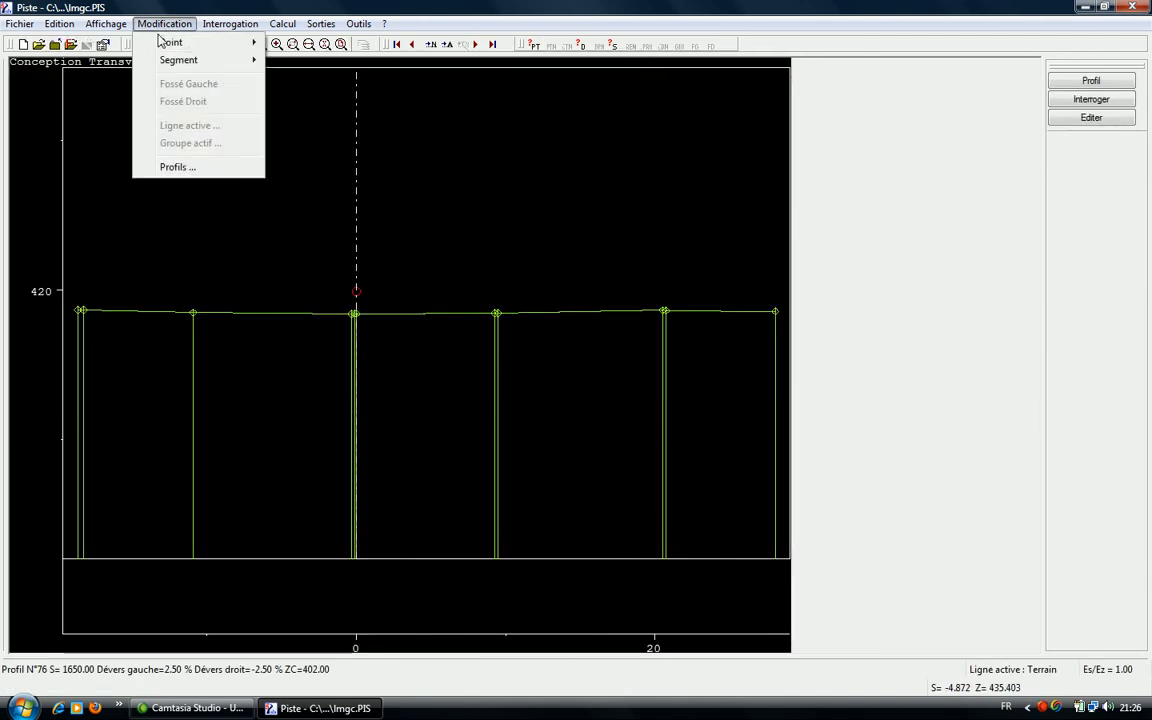
left_click(188, 168)
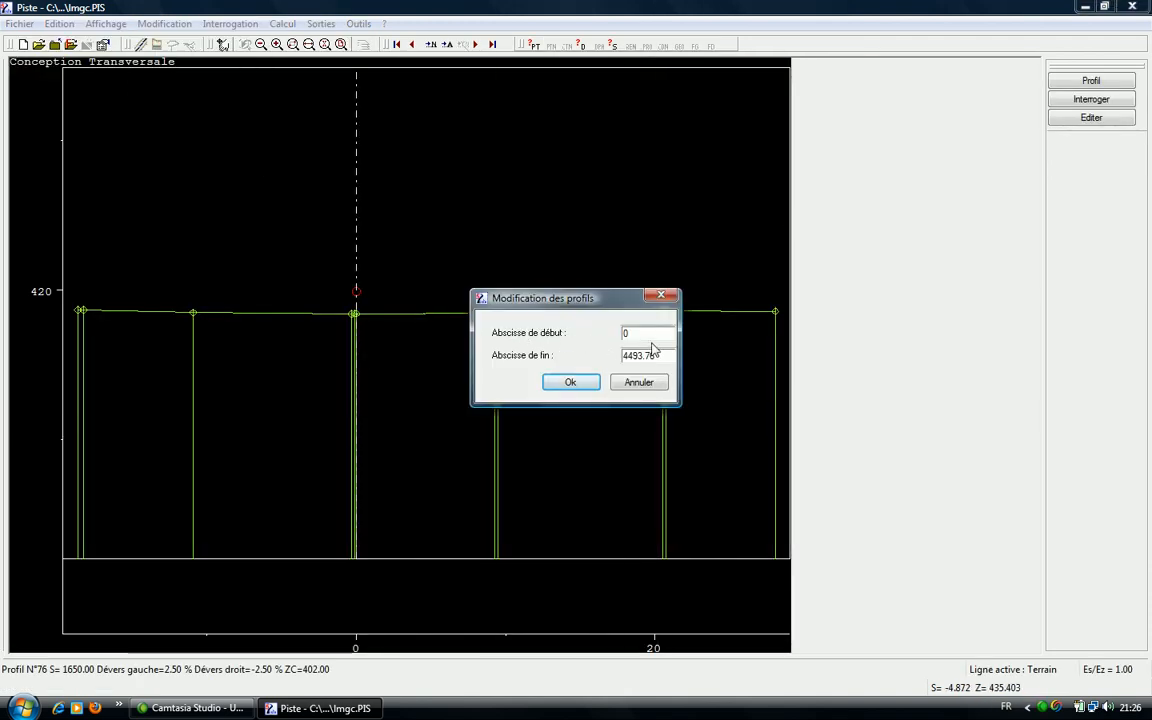
left_click_drag(662, 332, 621, 346)
key("Tab")
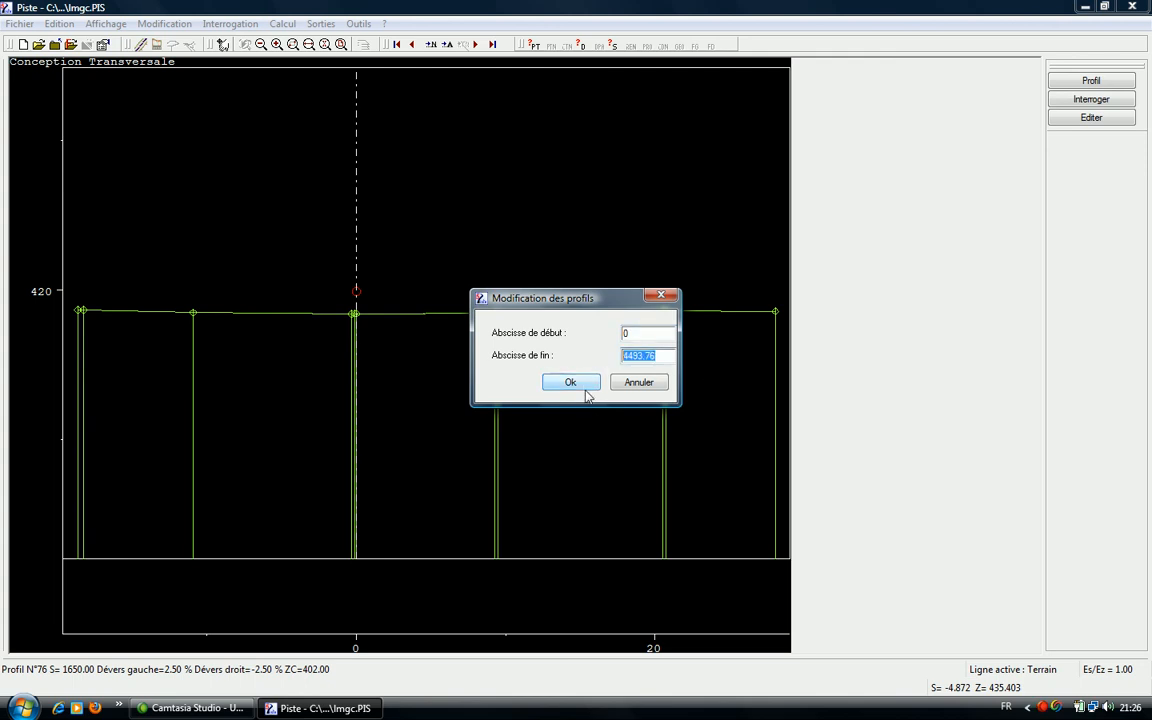
left_click(570, 383)
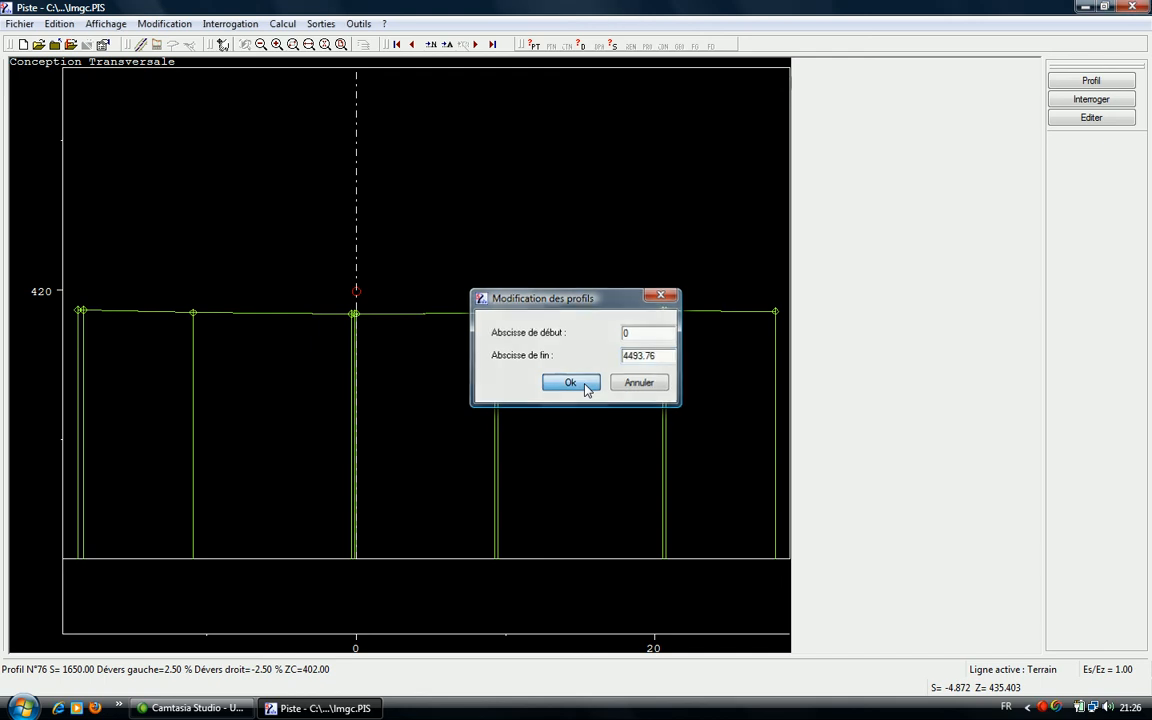
left_click_drag(578, 167, 501, 137)
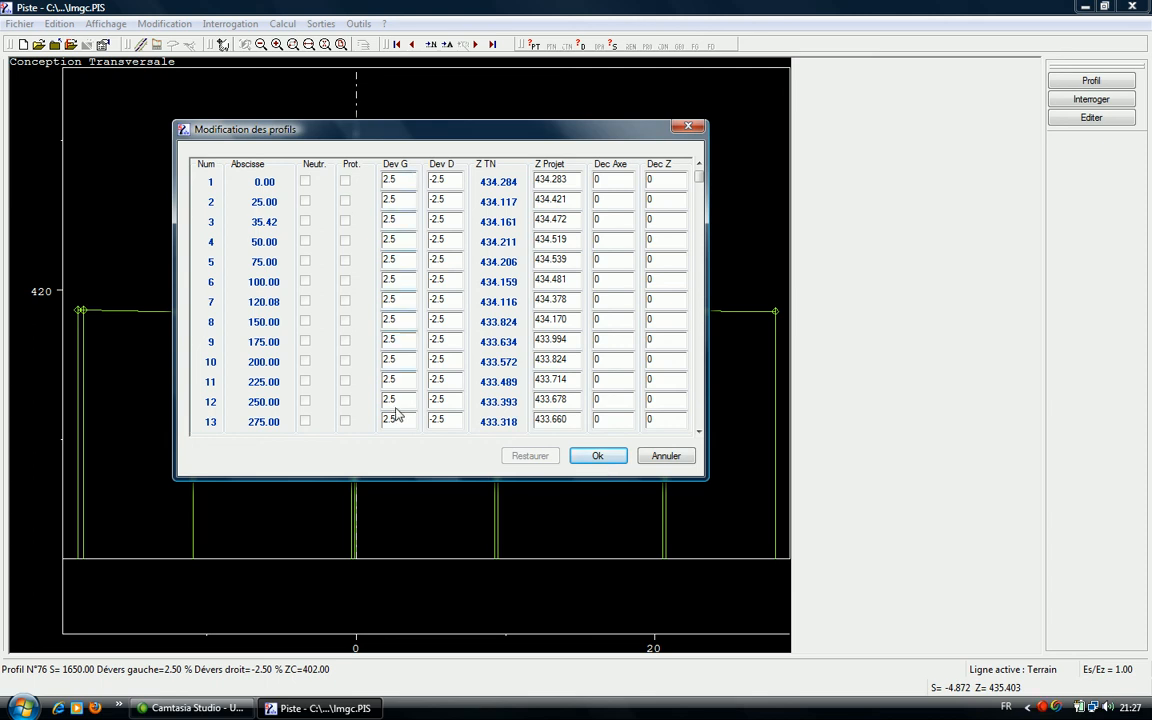
left_click(390, 320)
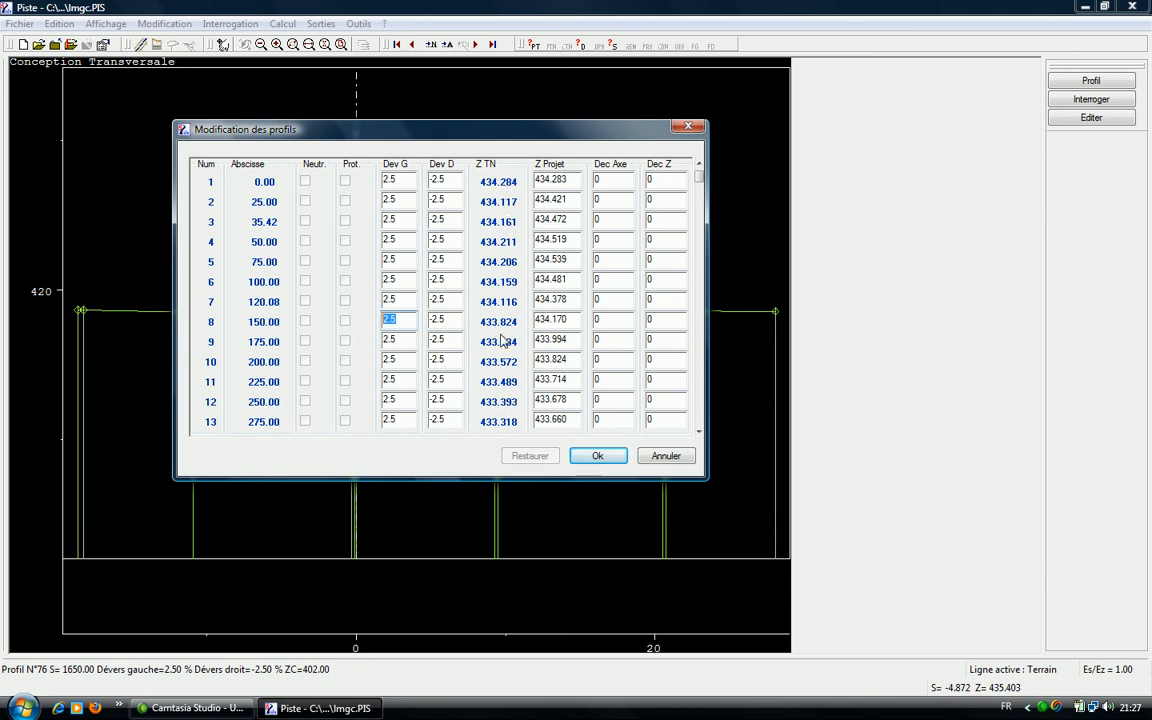
left_click_drag(568, 181, 532, 279)
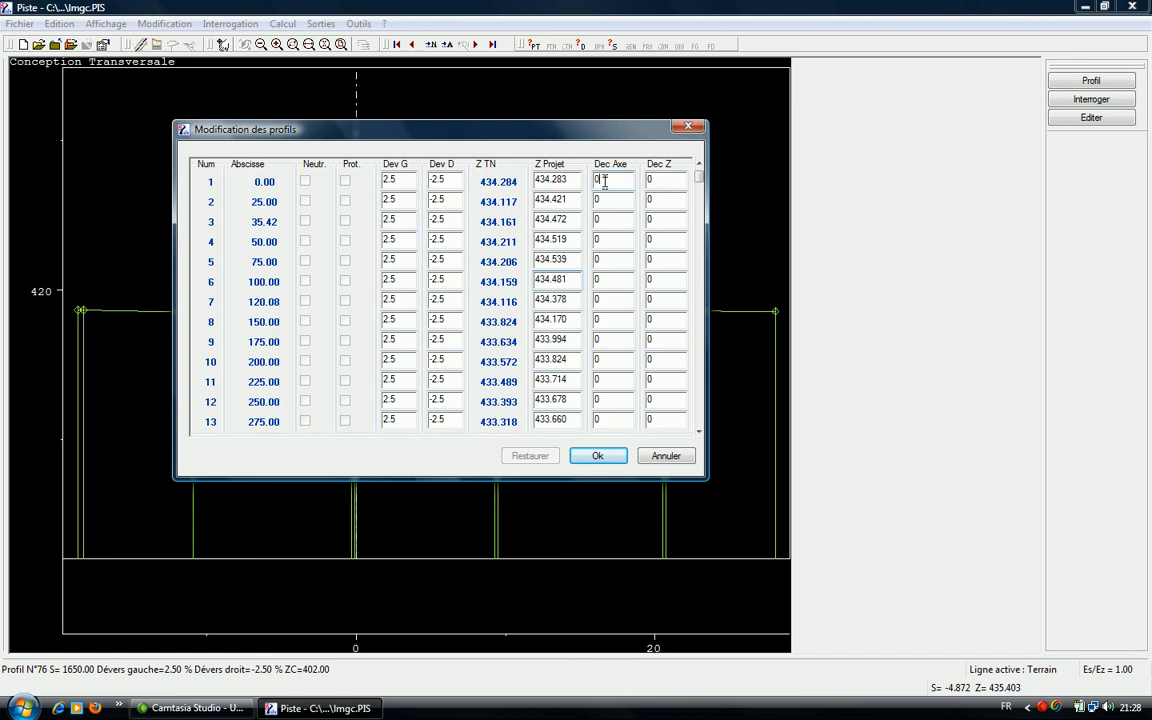
- Set the axis offset (Dec Axe) of profiles 5, 6 and 7 to -3.5
left_click(614, 241)
left_click(614, 261)
key("BackSpace")
type("-3.5")
key("Return")
type("-35")
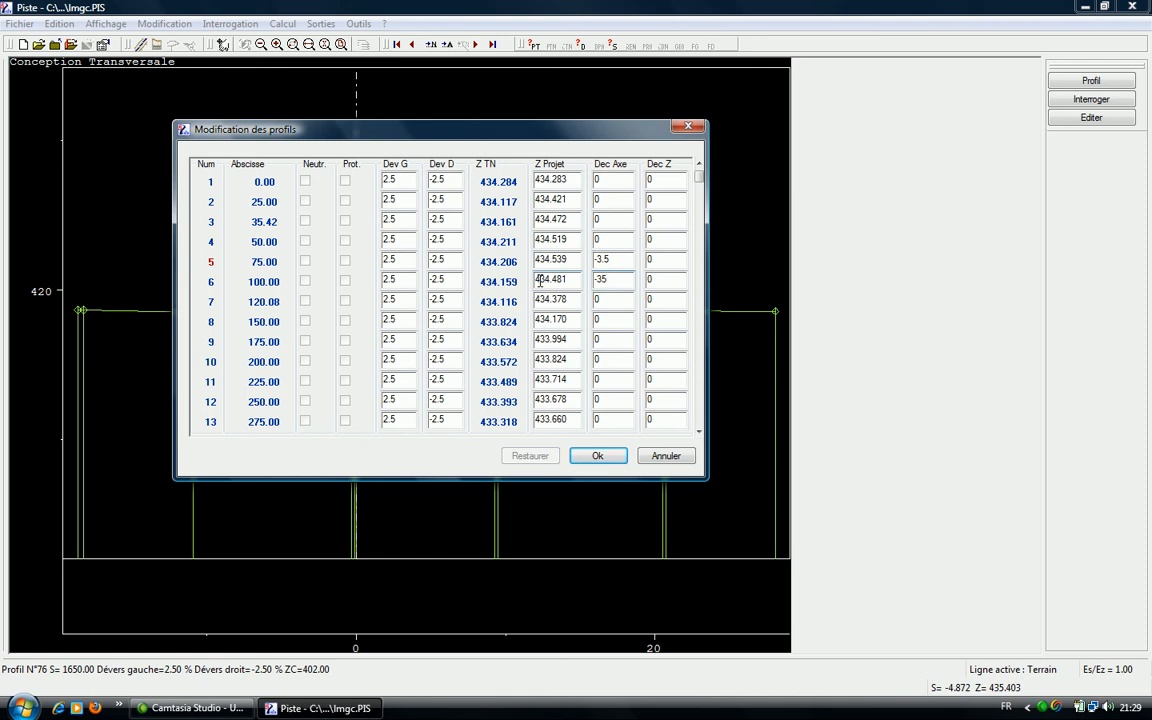
key("Return")
type("-3.5")
key("Return")
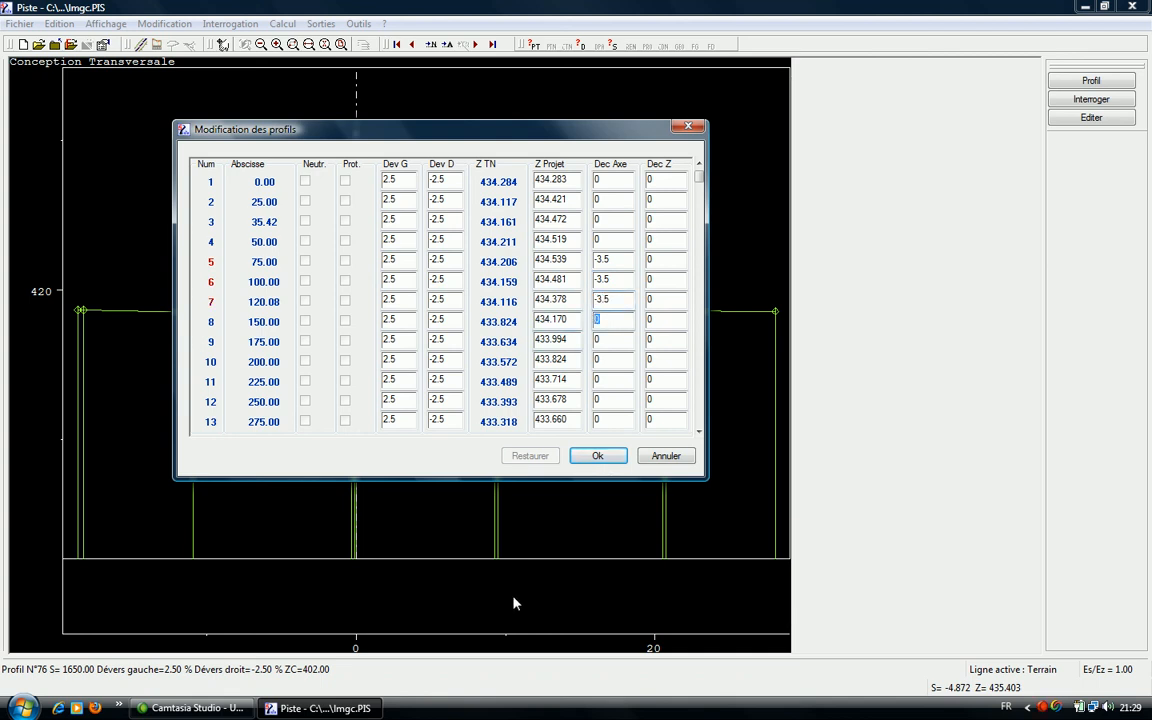
- Enter decreasing axis offsets (Dec Axe) of -2, -1.5, -1 and -0.5 for profiles 8 to 11
type("-2")
key("Return")
type("-1.5")
key("Return")
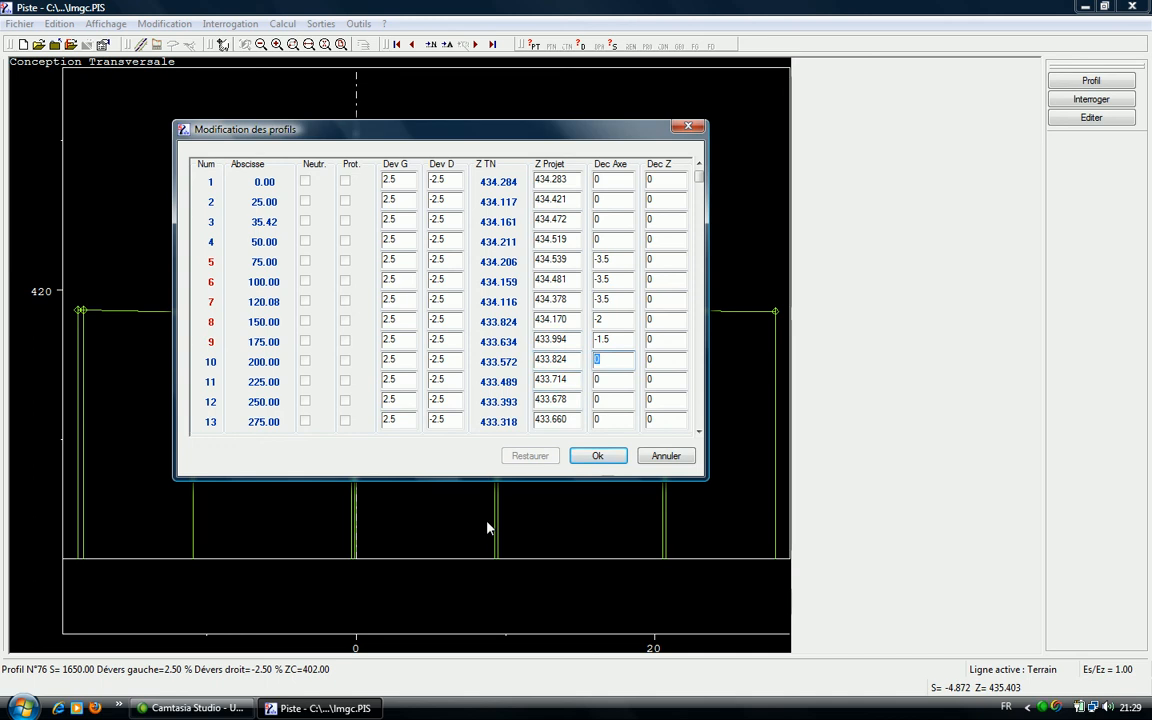
type("-1")
key("Return")
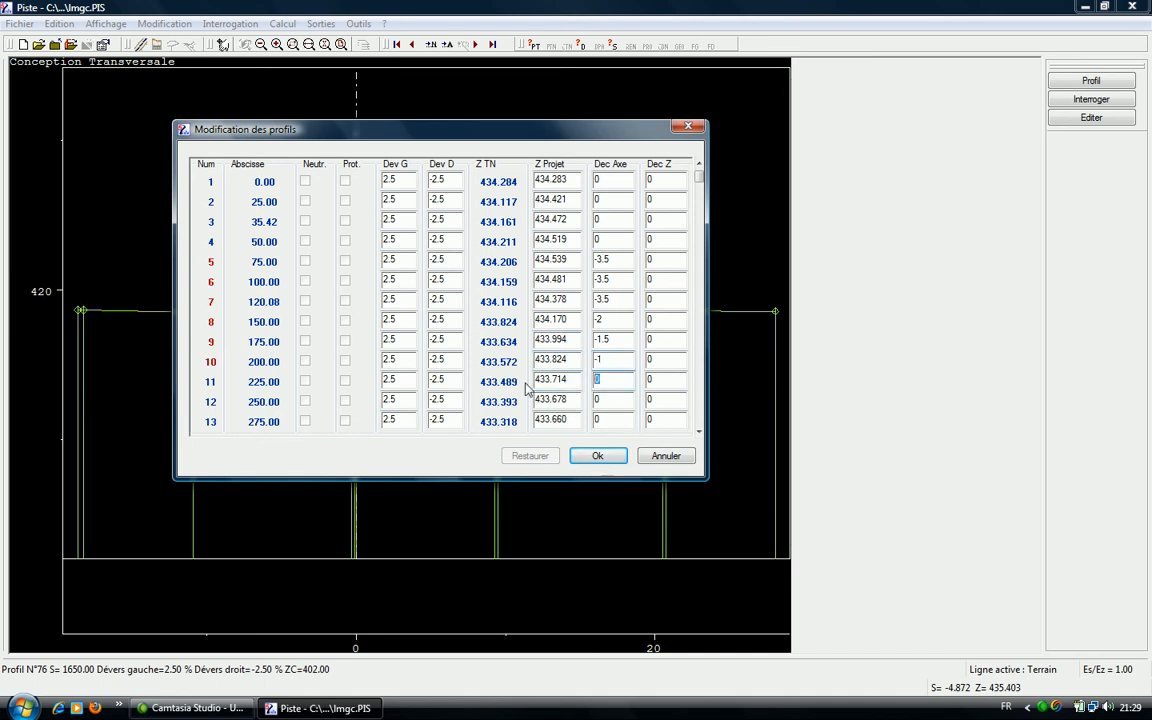
type("-0.5")
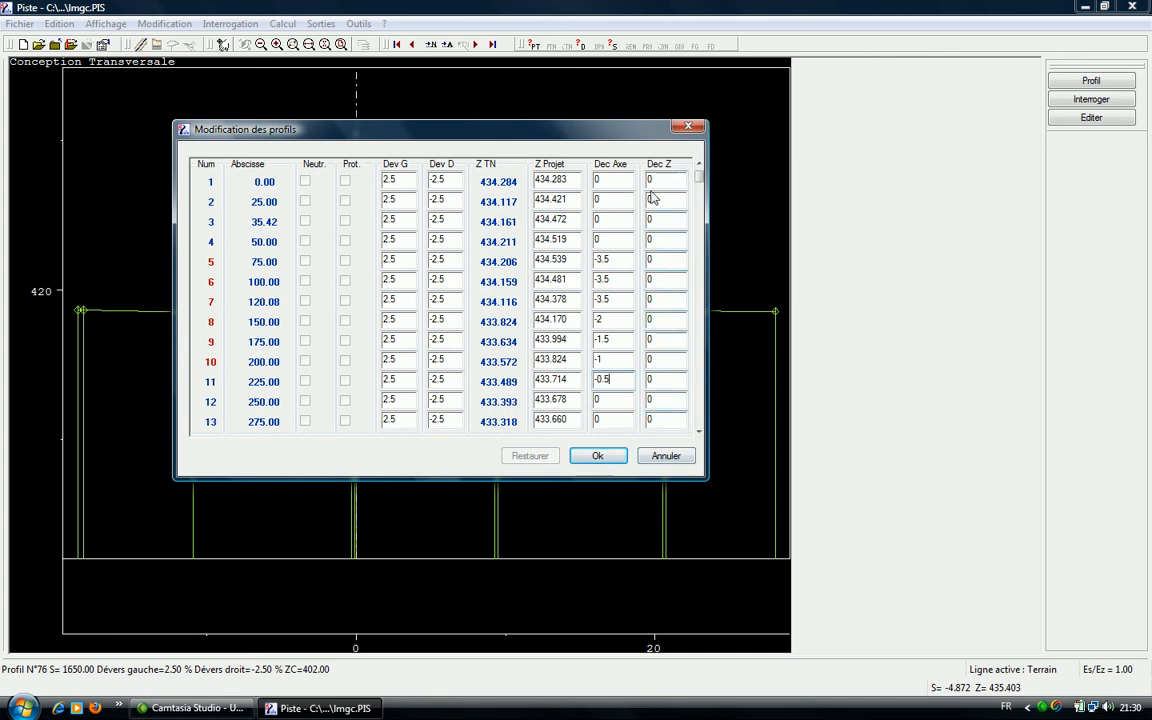
- Abandon the profile modifications and close the table without applying the axis offsets
left_click_drag(505, 125, 590, 119)
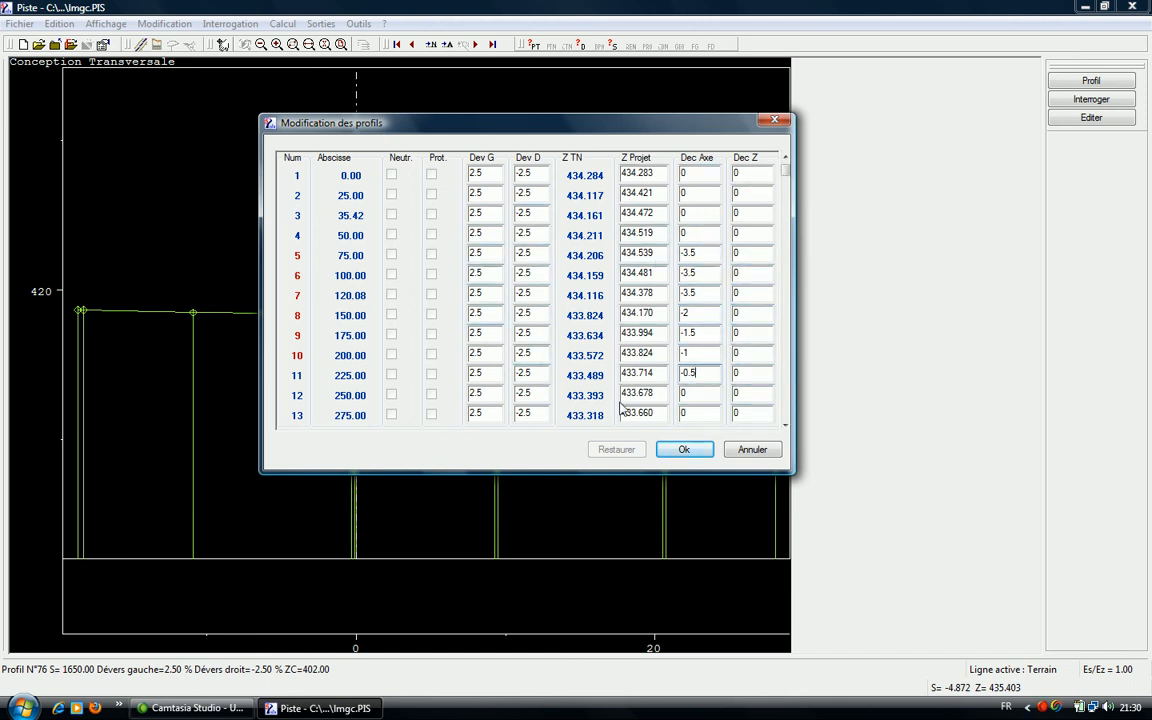
left_click(745, 453)
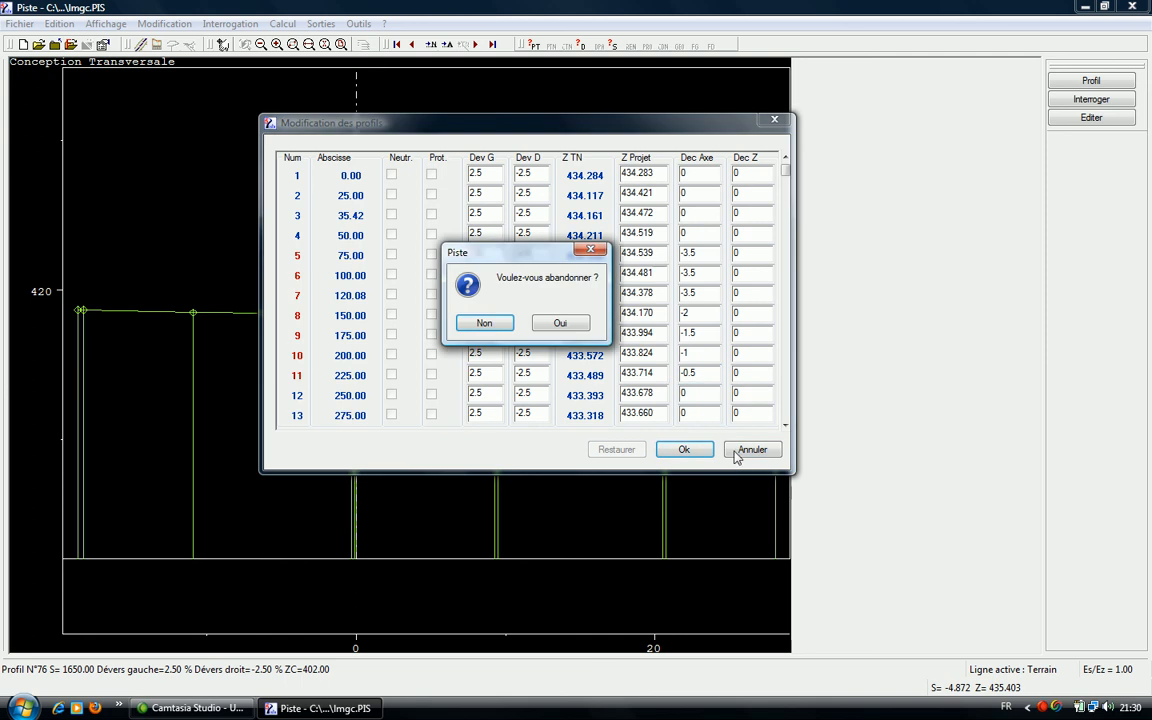
left_click(548, 327)
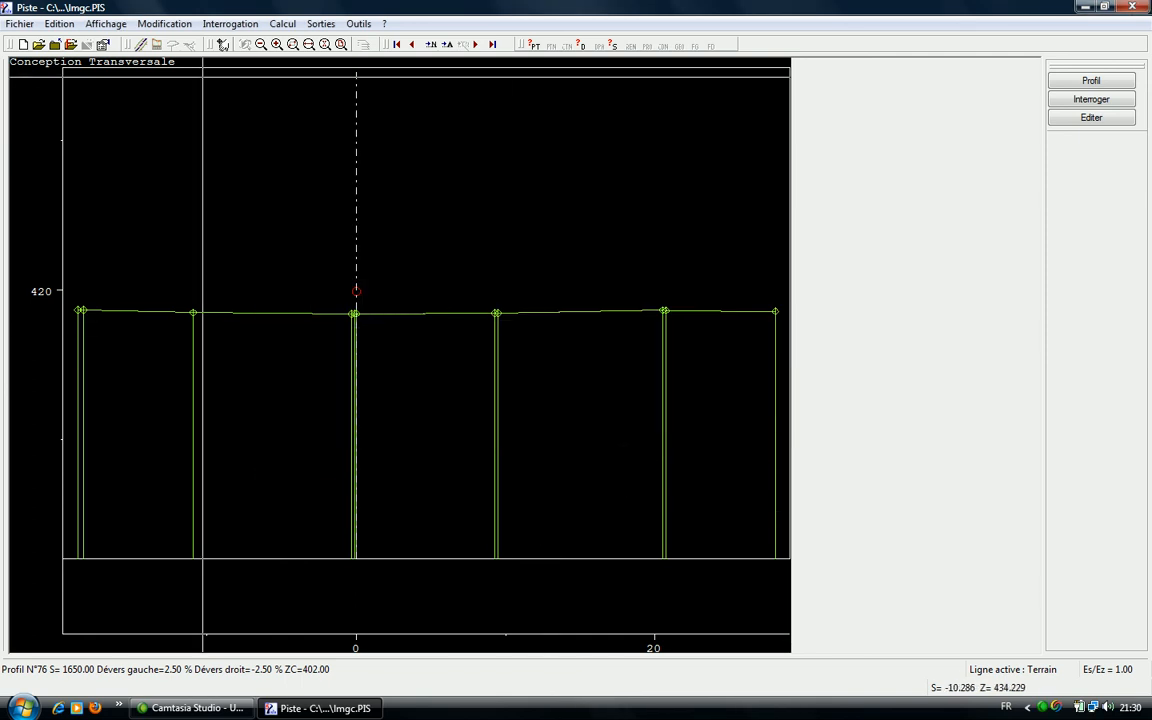
left_click(320, 24)
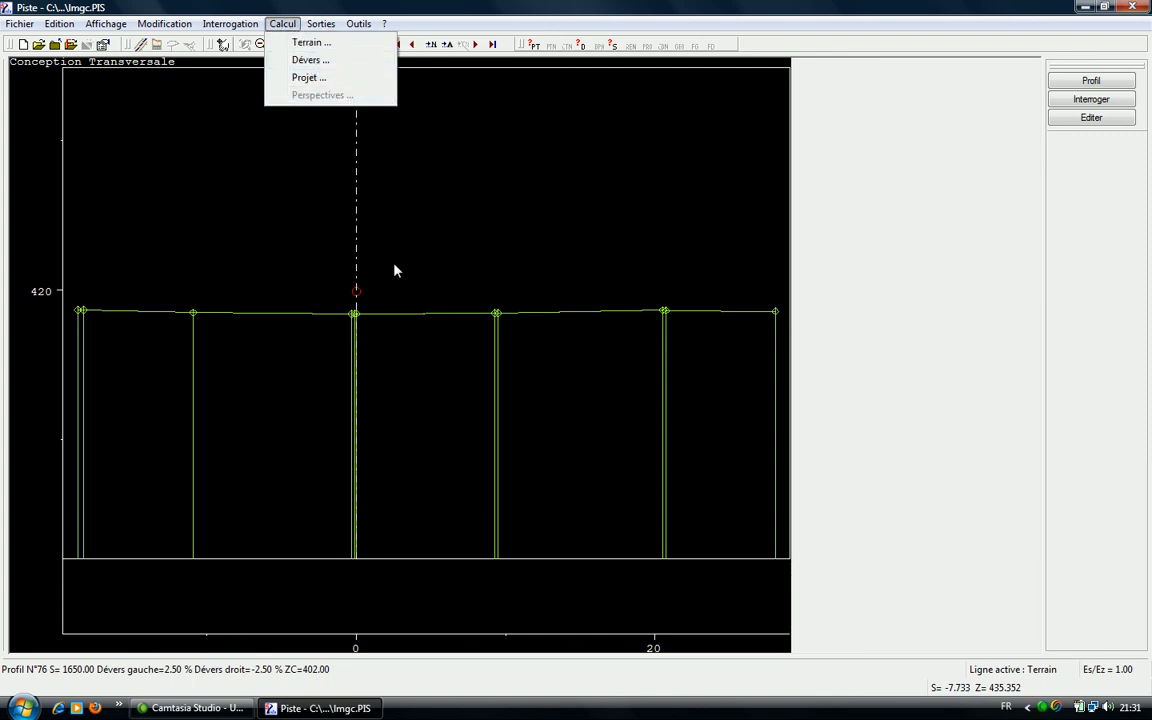
left_click(531, 236)
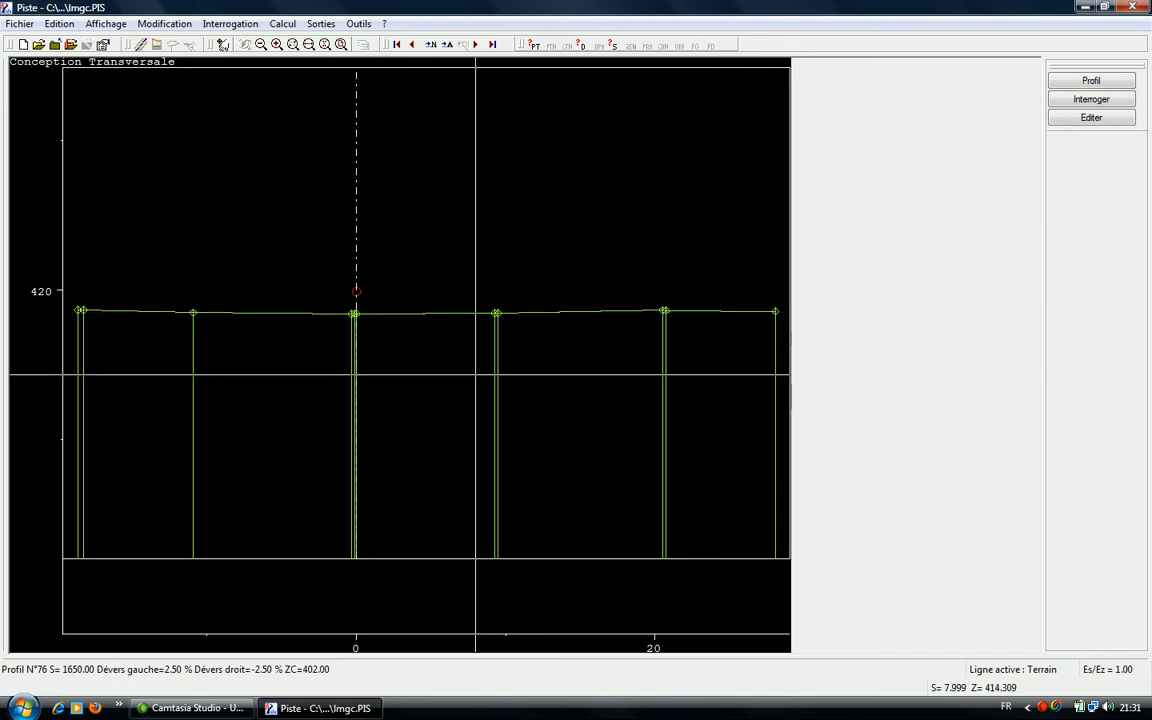